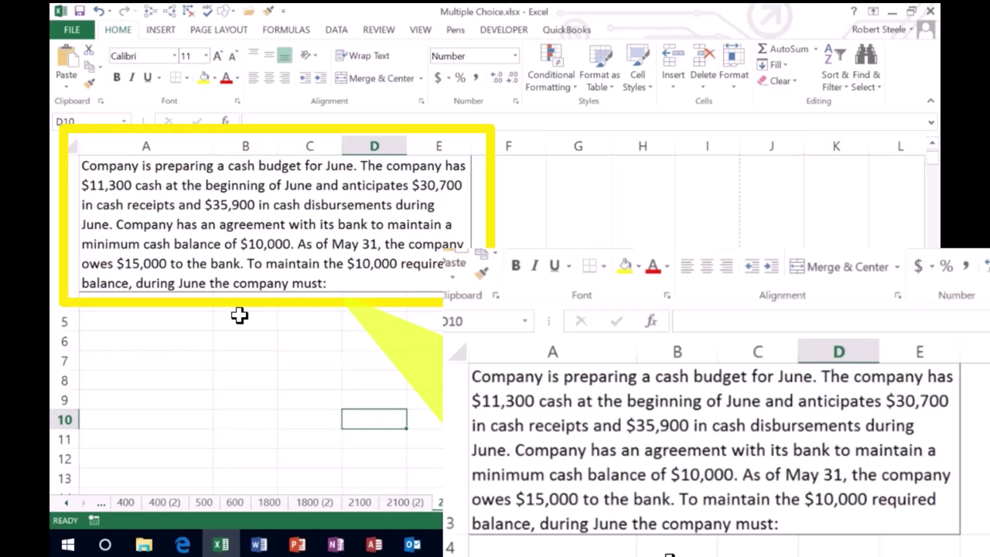
# Start the cash budget below the problem text with the label "Beg" in A5 and 11300 in B5
pyautogui.press('Left')
pyautogui.press('Left')
pyautogui.press('Left')
pyautogui.press('Up')
pyautogui.press('Up')
pyautogui.press('Up')
pyautogui.press('Up')
pyautogui.press('Up')
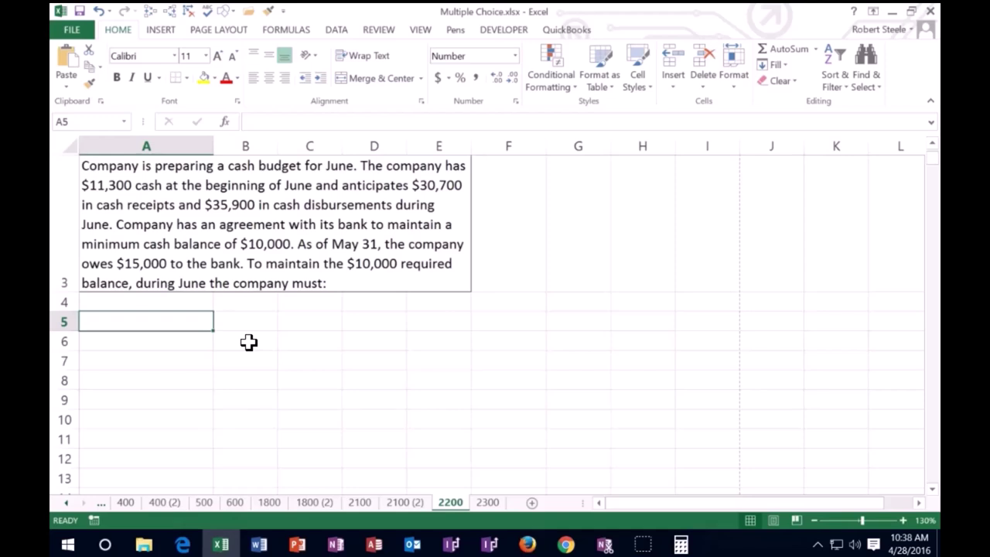
pyautogui.write('B')
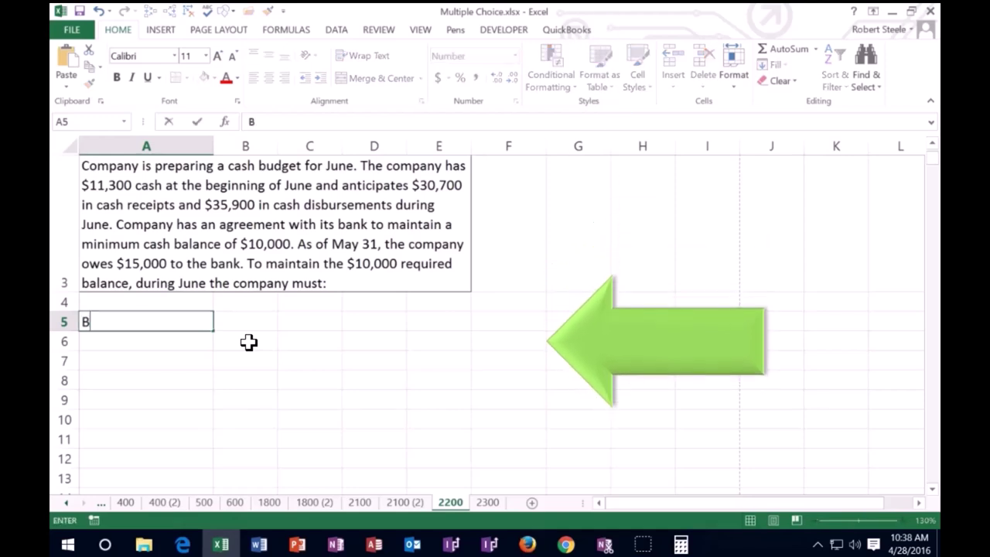
pyautogui.write('ig')
pyautogui.press('Tab')
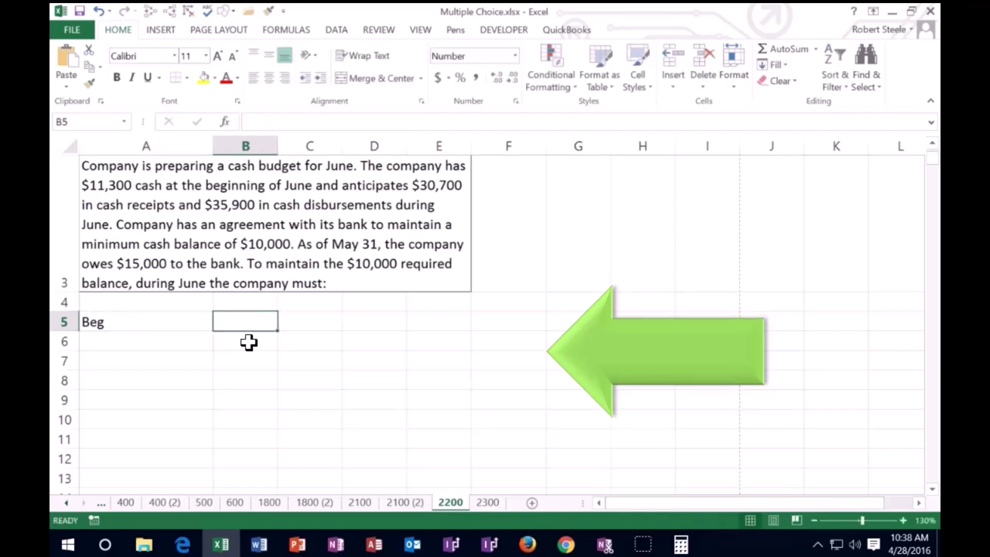
pyautogui.write('11300')
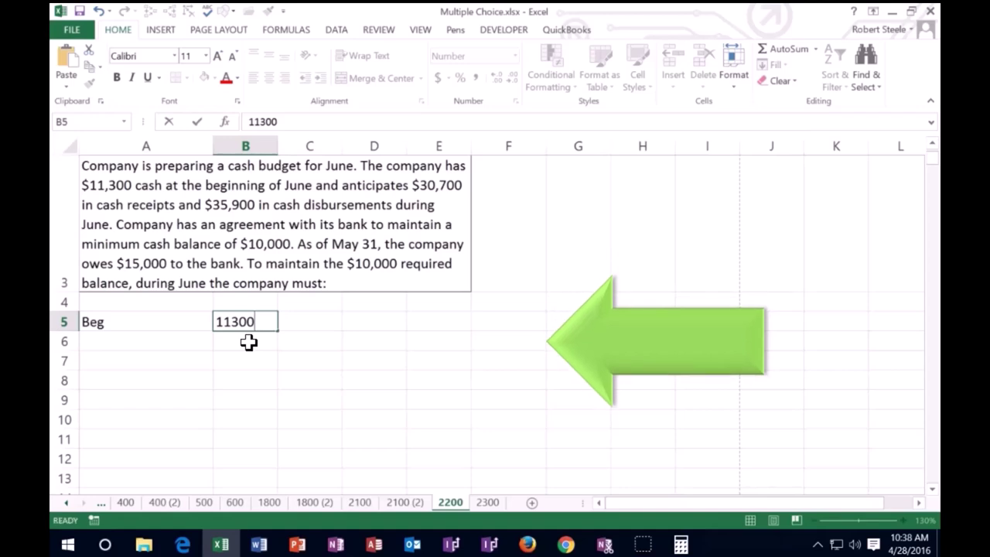
pyautogui.press('Return')
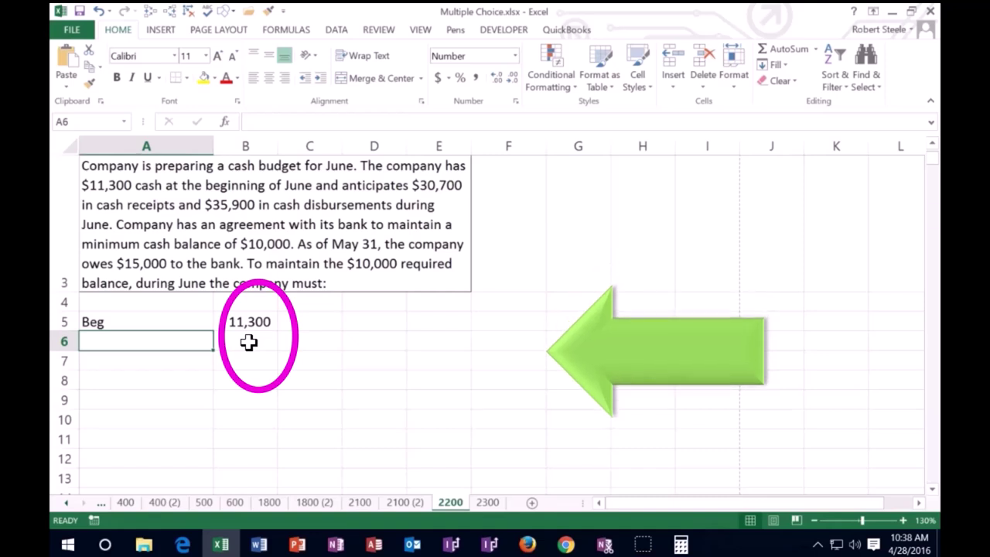
# Add the label "receipts" in A6 with the amount 30700 in B6
pyautogui.write('receipts')
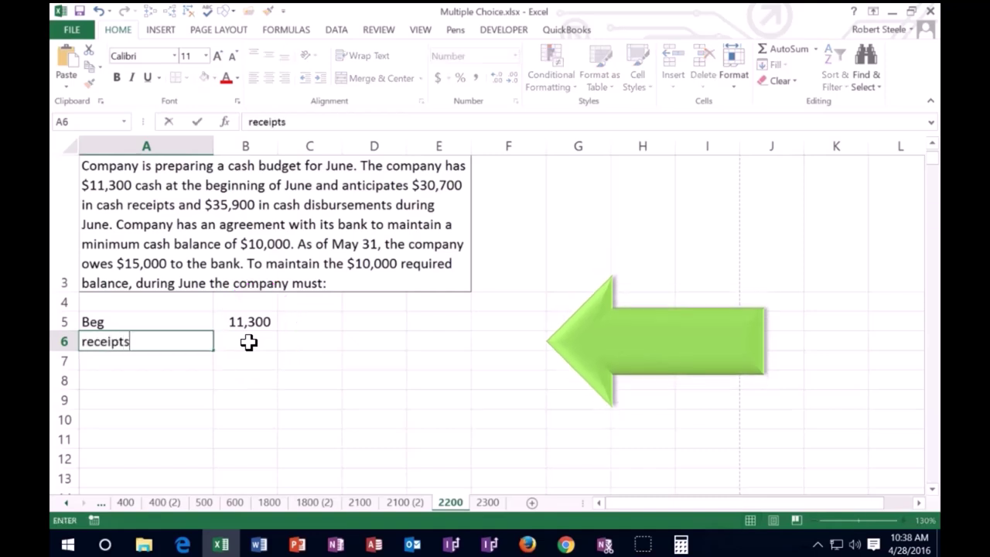
pyautogui.click(248, 342)
pyautogui.write('30700')
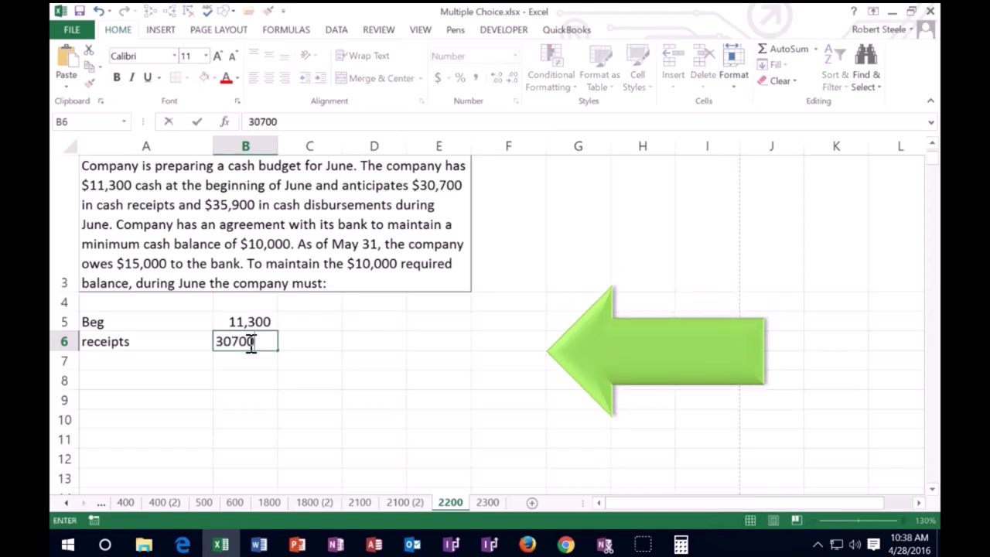
pyautogui.press('Return')
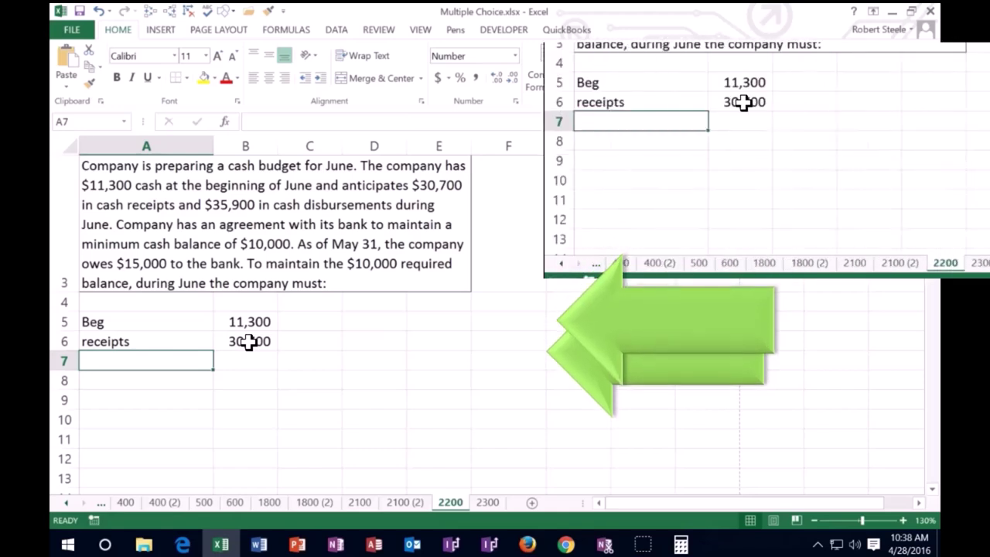
# Add the label "disburs" in A7 with the underlined amount -35900 in B7
pyautogui.write('disburs')
pyautogui.press('Tab')
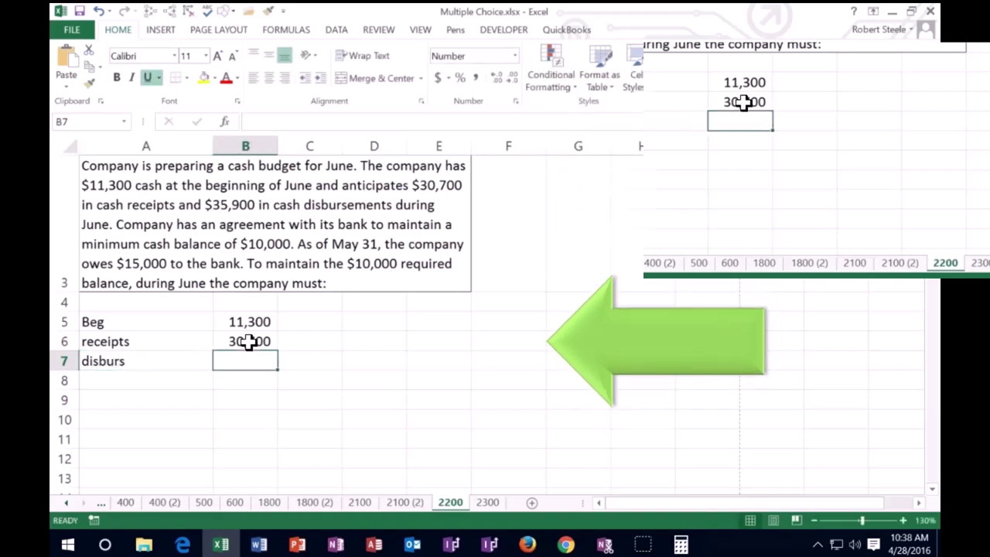
pyautogui.write('3')
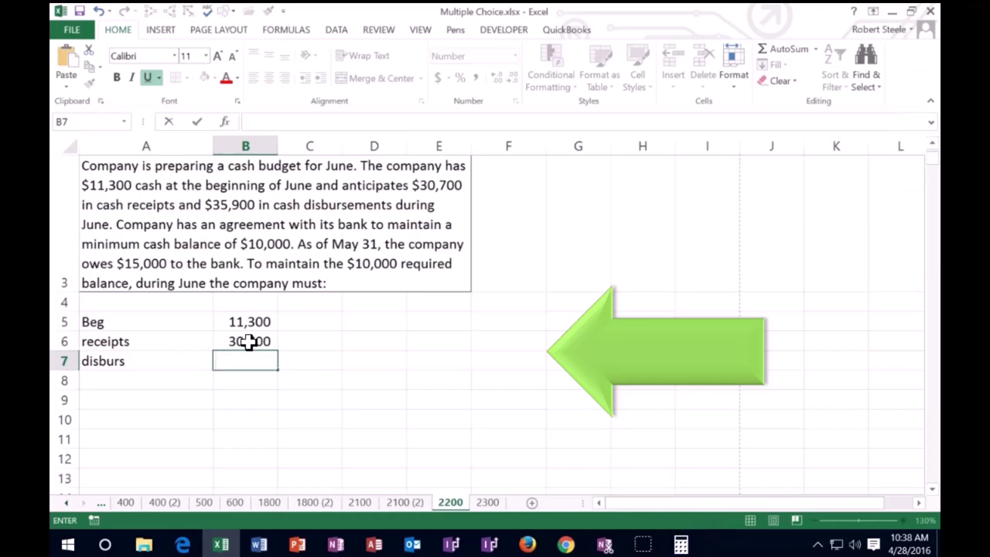
pyautogui.write('-359')
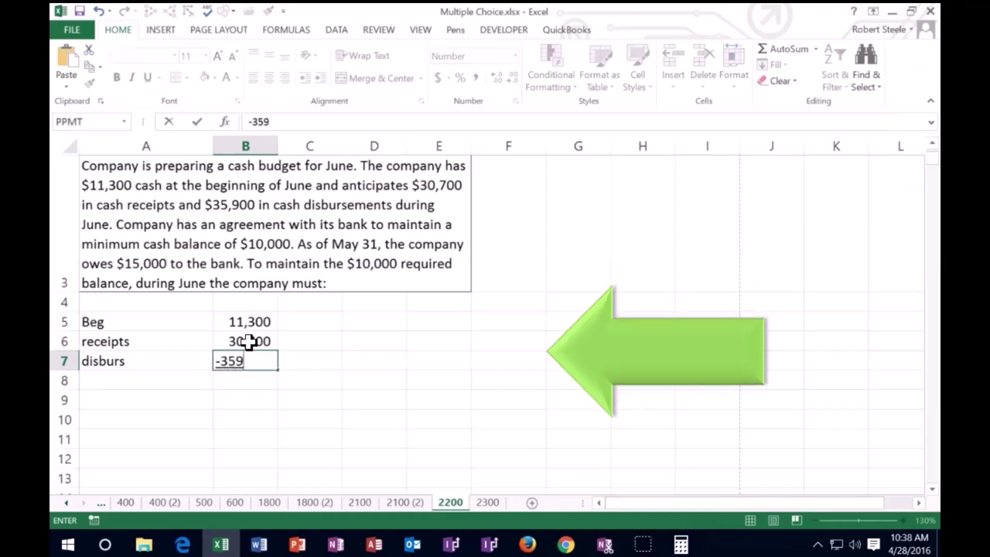
pyautogui.write('00')
pyautogui.press('Return')
pyautogui.press('Up')
pyautogui.press('Right')
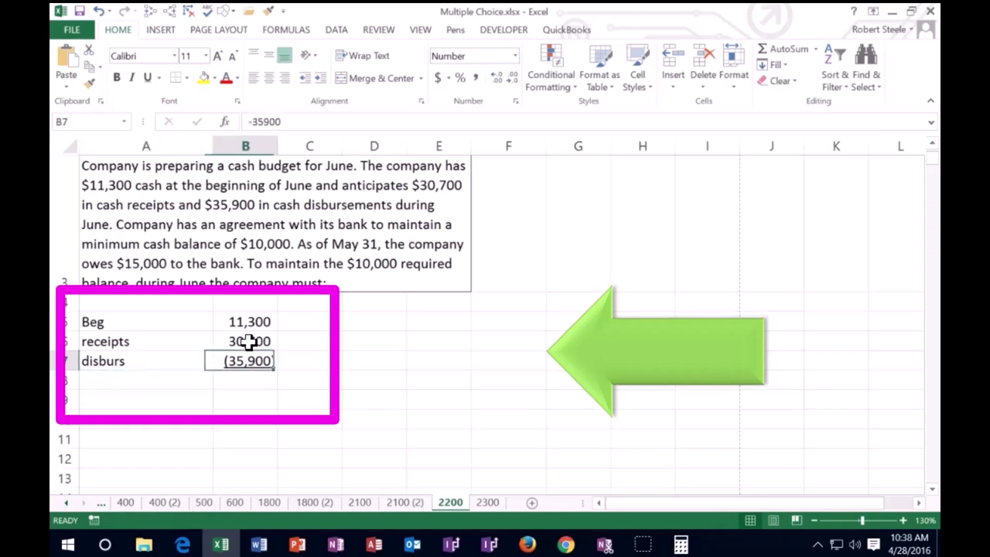
pyautogui.click(147, 77)
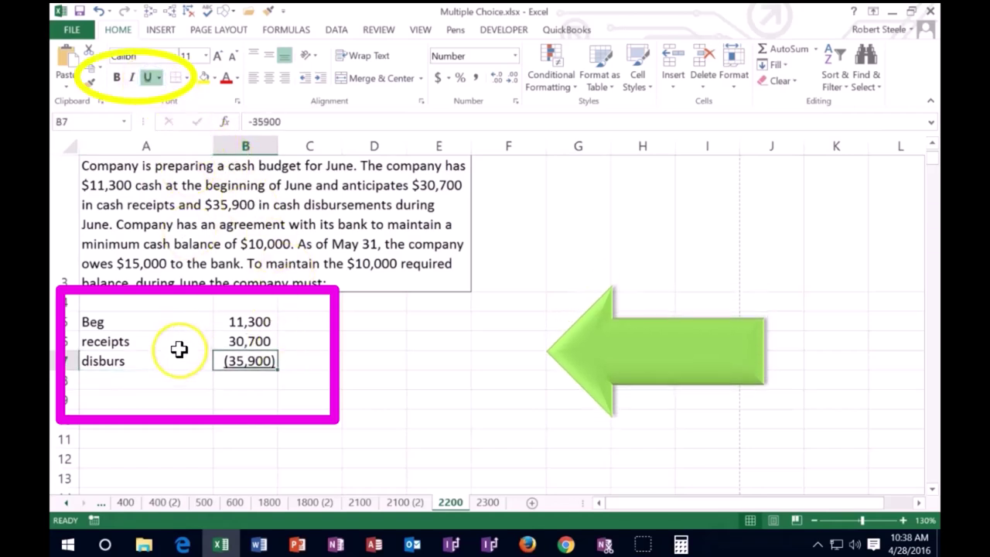
# Note the bank terms beside the budget: "Min" with 10000 in D5:E5 and "Loan" with 15000 in D6:E6
pyautogui.click(139, 381)
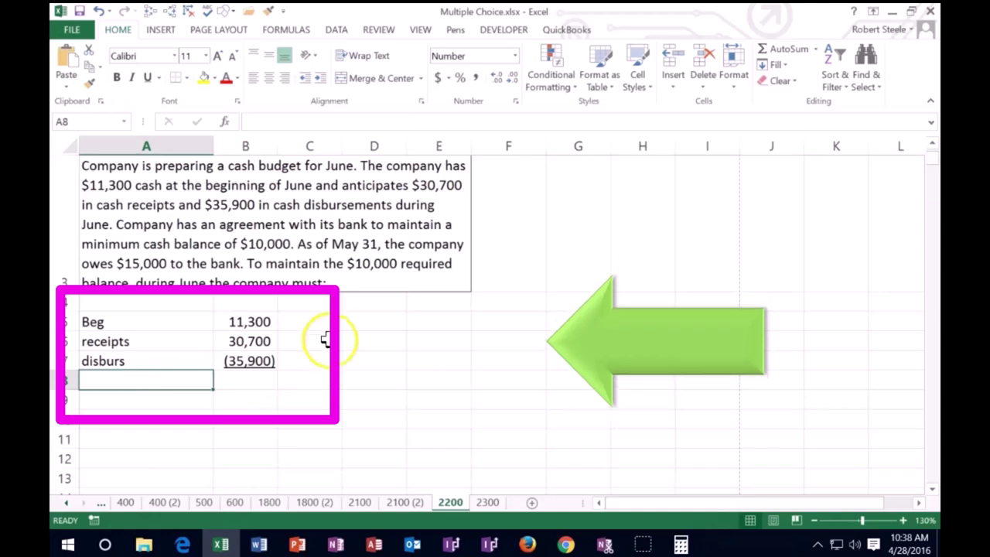
pyautogui.click(371, 321)
pyautogui.write('Mi')
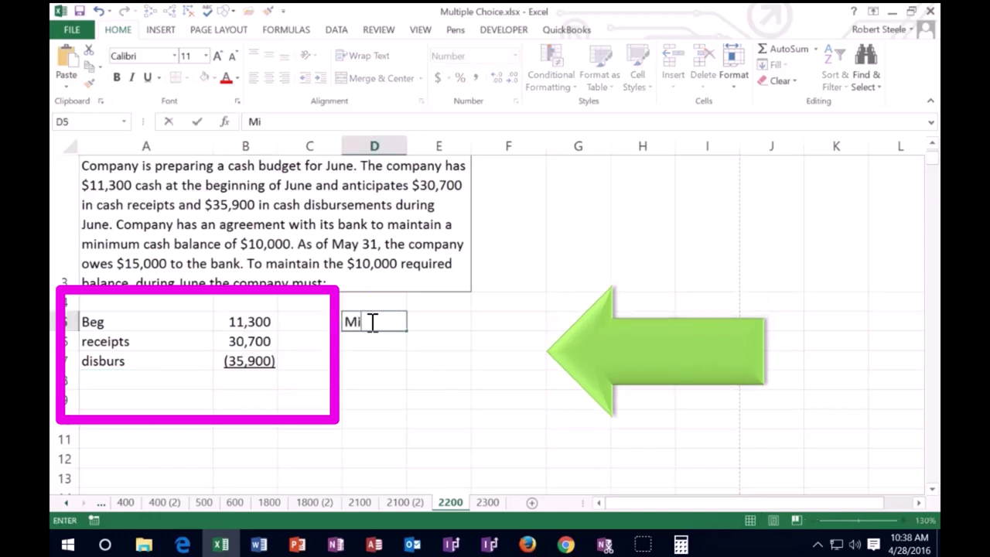
pyautogui.press('Tab')
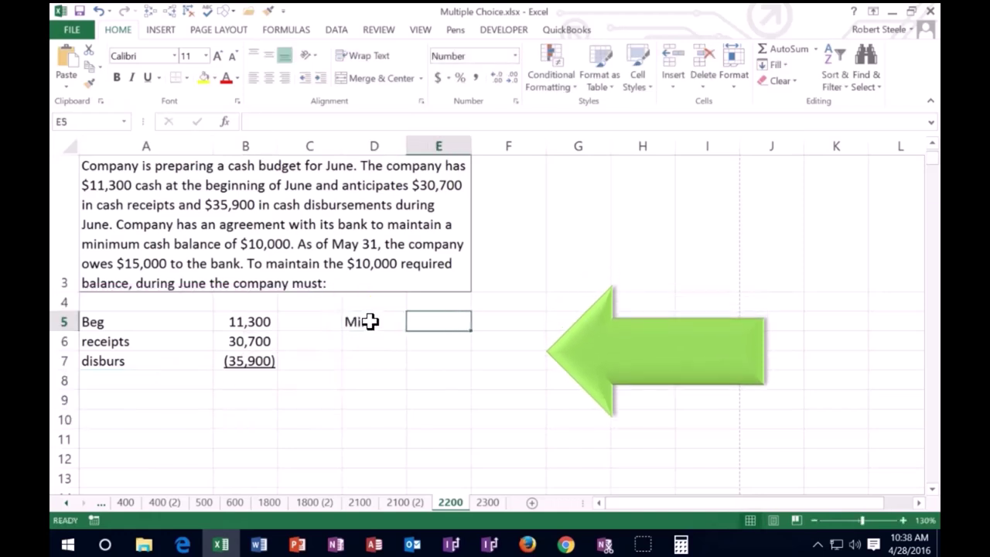
pyautogui.write('10000')
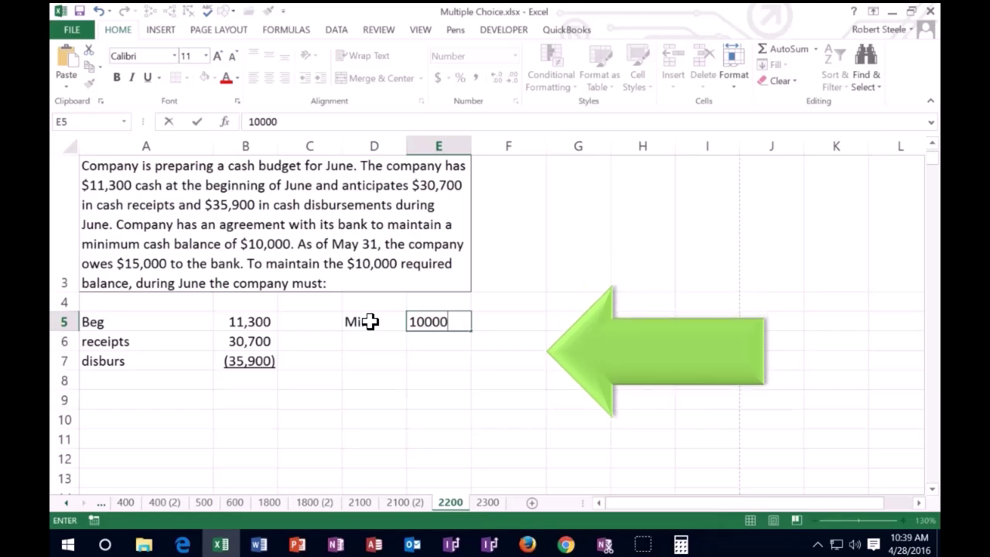
pyautogui.press('Return')
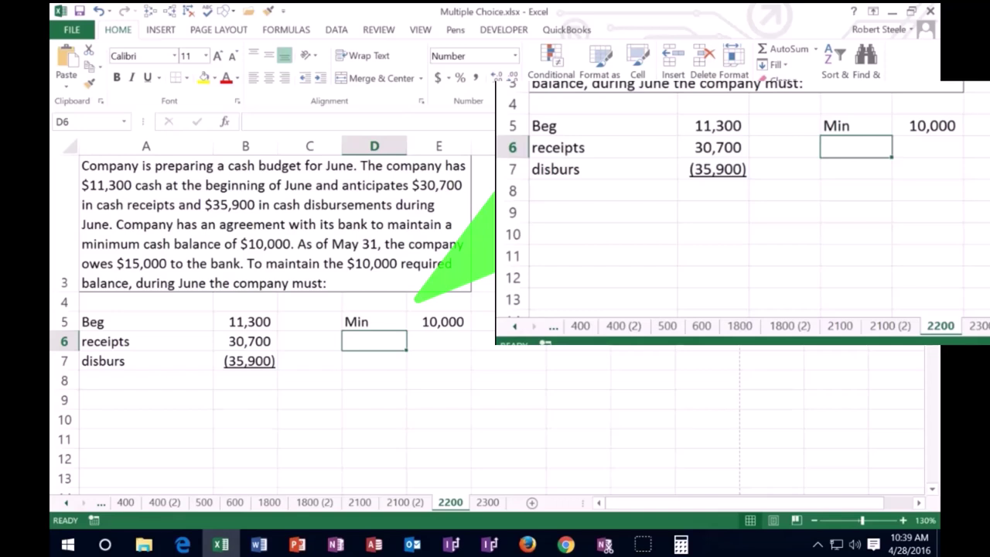
pyautogui.write('Loan')
pyautogui.press('Tab')
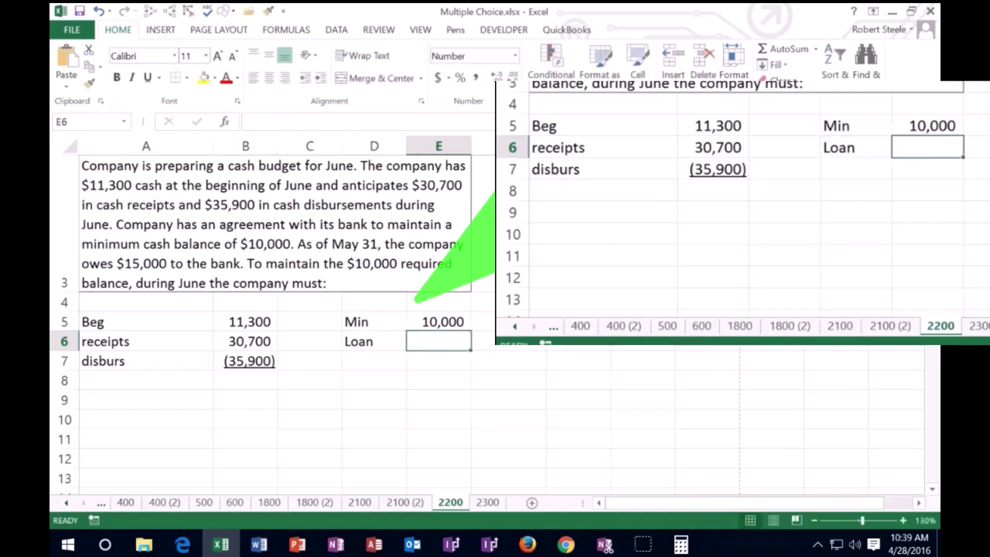
pyautogui.write('15000')
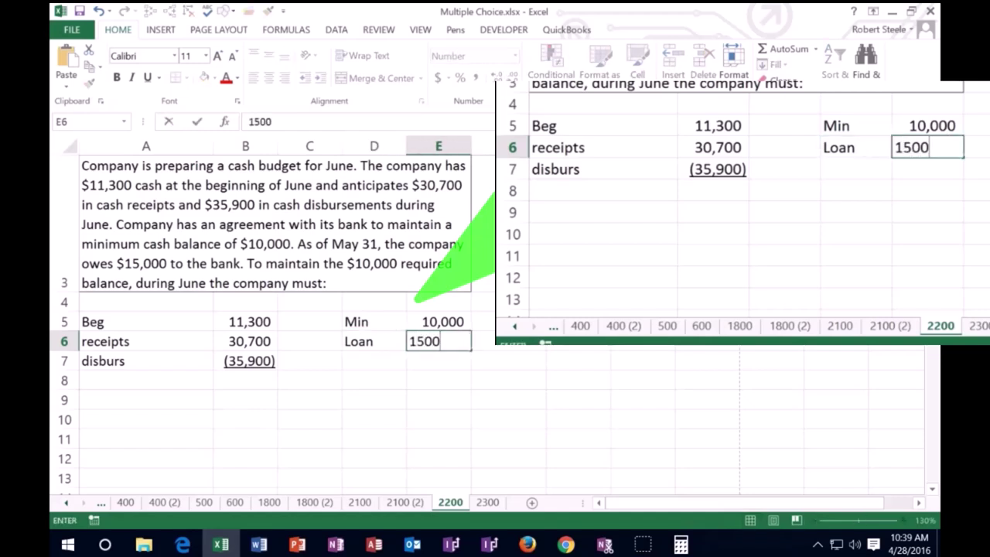
pyautogui.press('Return')
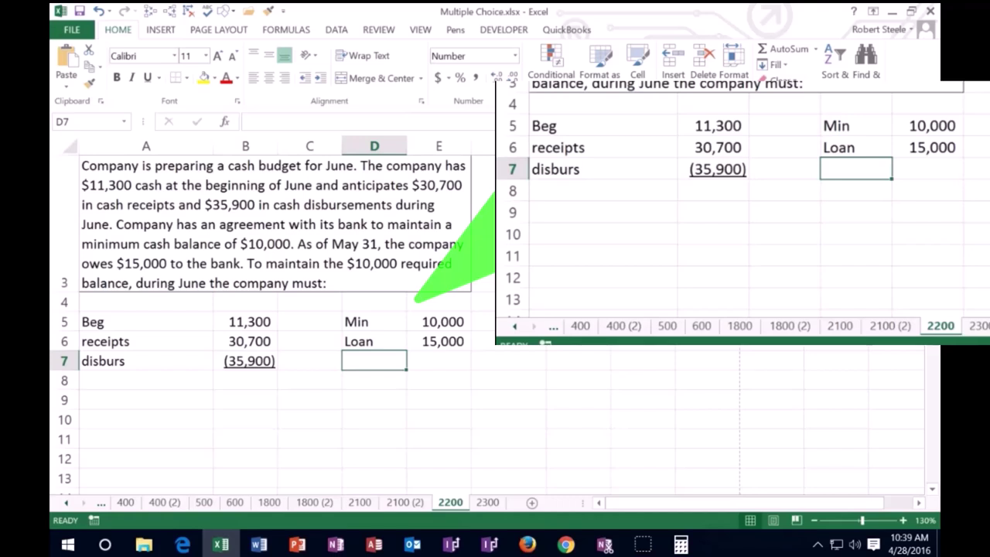
# Label A8 "End" and total the three cash amounts in B8 with a SUM of B5:B7
pyautogui.moveTo(297, 217)
pyautogui.mouseDown()
pyautogui.moveTo(188, 337)
pyautogui.moveTo(277, 215)
pyautogui.mouseUp()
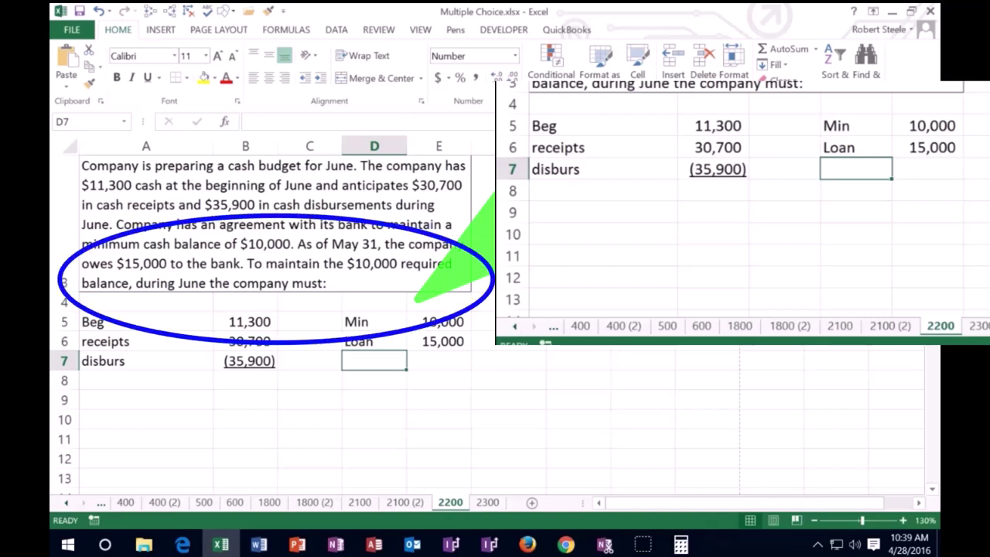
pyautogui.press('Down')
pyautogui.press('Home')
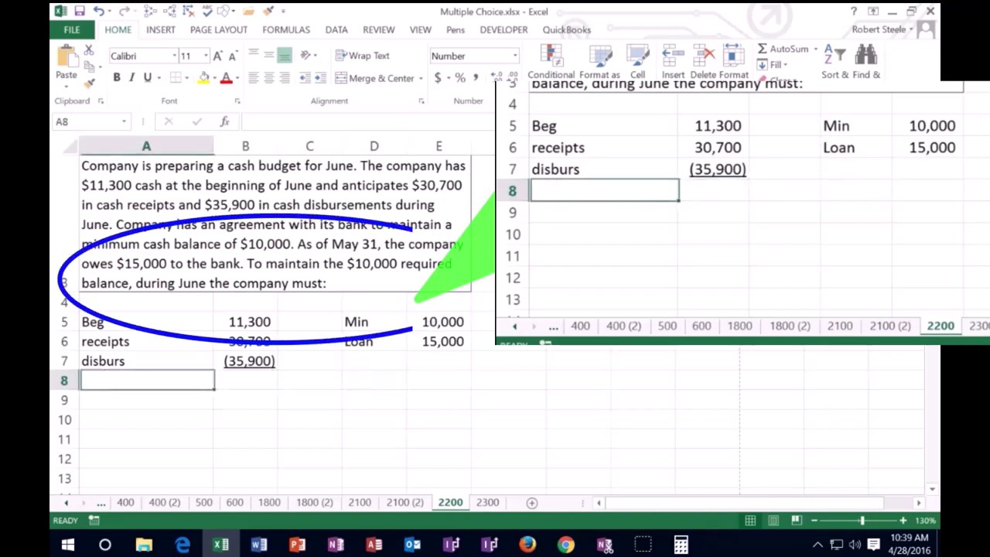
pyautogui.write('End')
pyautogui.press('Tab')
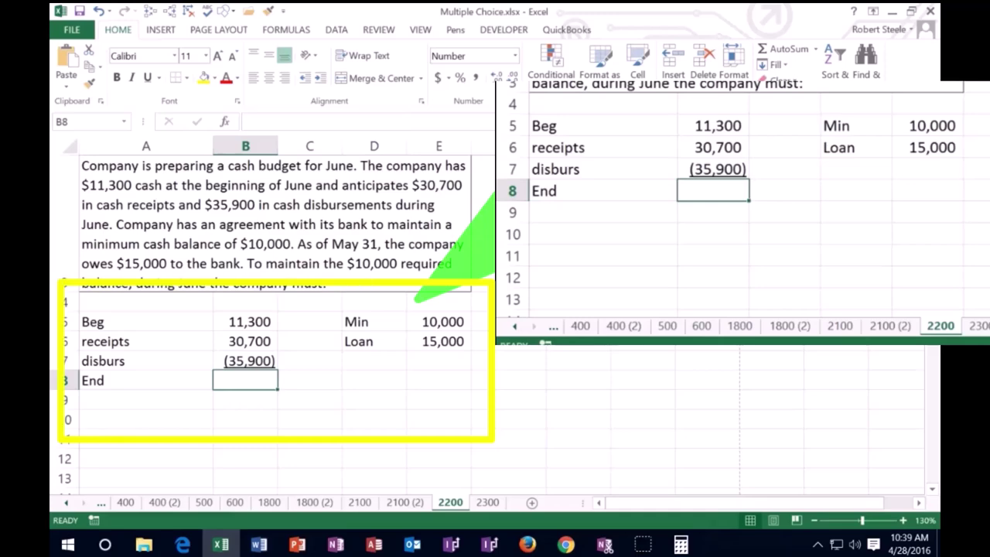
pyautogui.write('=sum(')
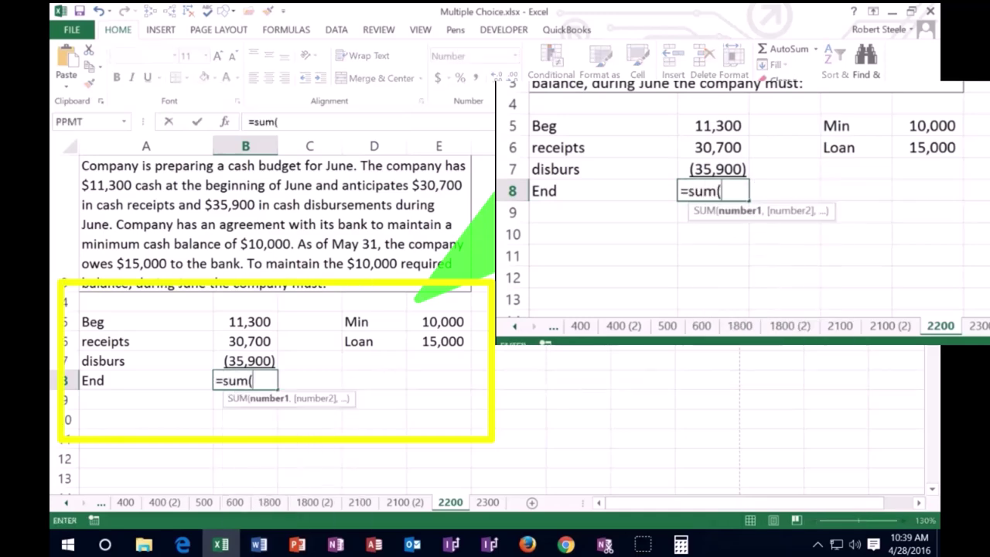
pyautogui.moveTo(247, 323); pyautogui.dragTo(246, 360)
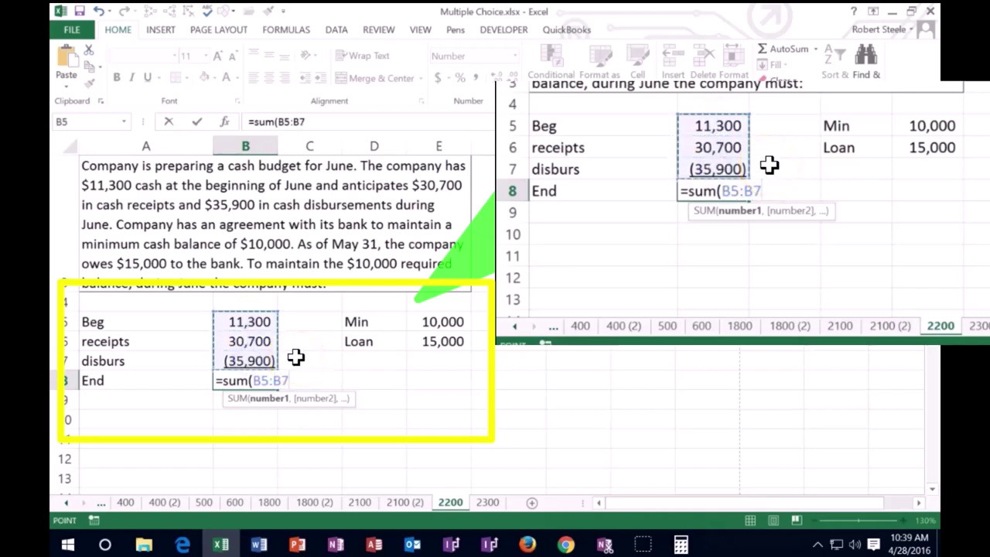
pyautogui.press('Return')
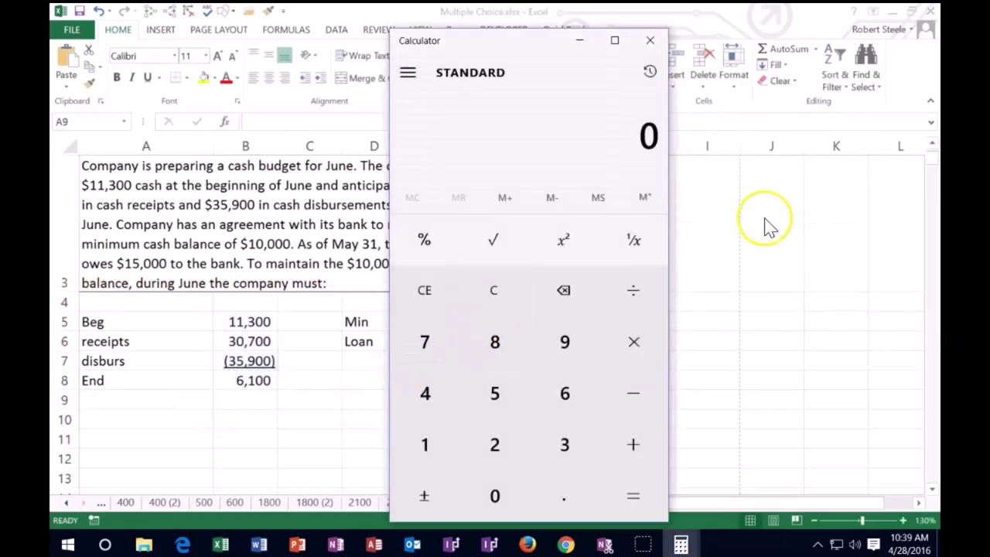
# Check the ending balance in Calculator by computing 11300 + 30700 - 35900, and return to the Excel worksheet
pyautogui.write('113')
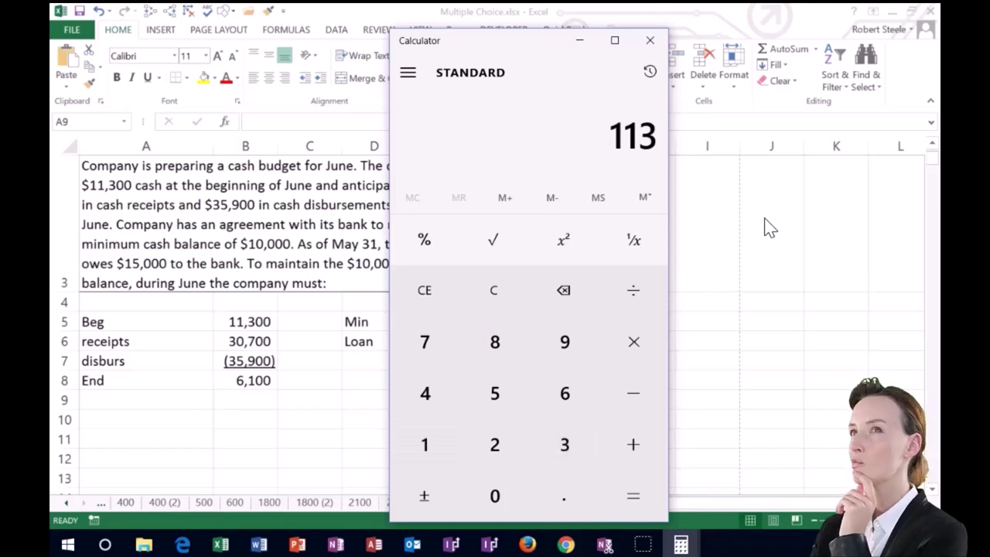
pyautogui.write('00 + 307')
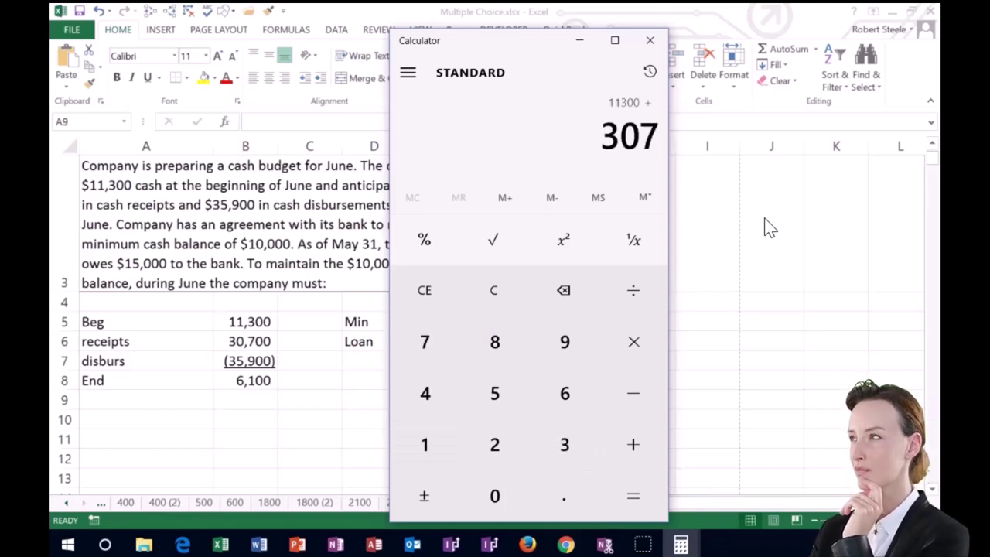
pyautogui.write('00 - 35,900')
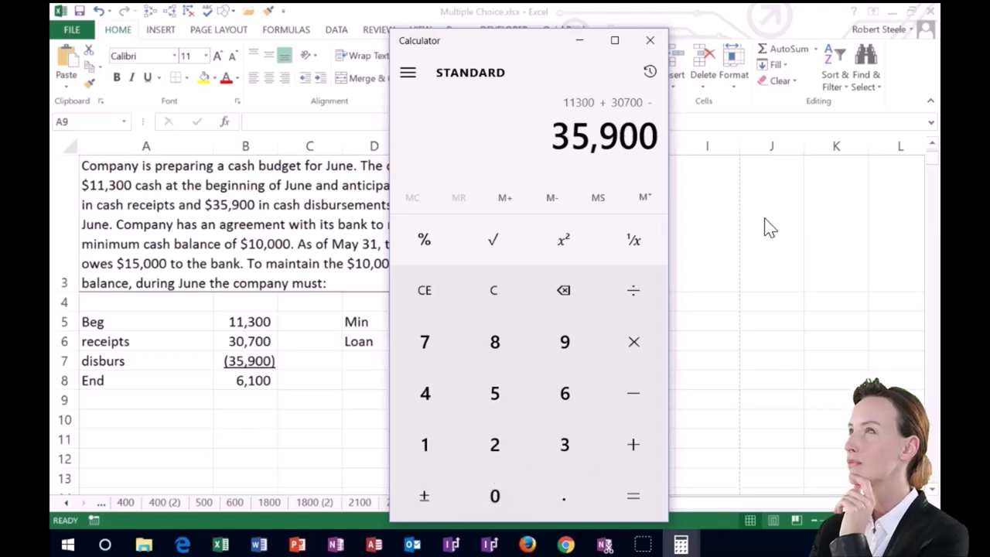
pyautogui.press('Return')
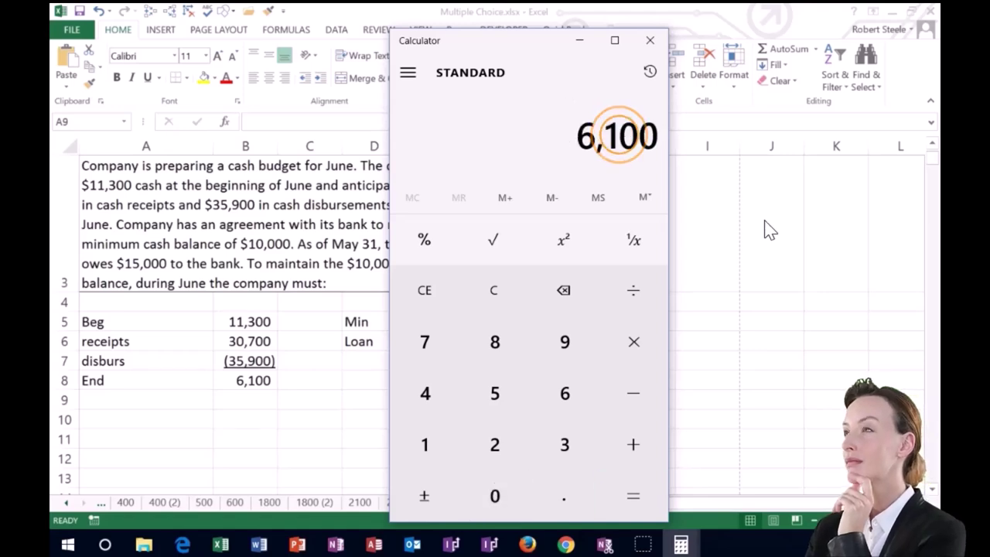
pyautogui.hotkey('alt', 'Tab')
# Add the required minimum balance under the ending cash, with "Min" in A9 and 10,000 in B9
pyautogui.click(263, 405)
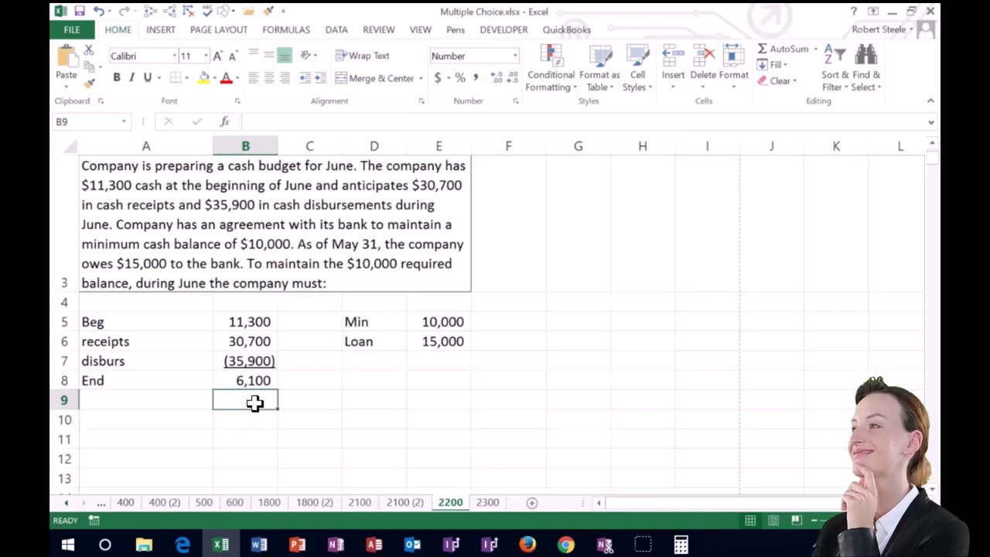
pyautogui.click(147, 402)
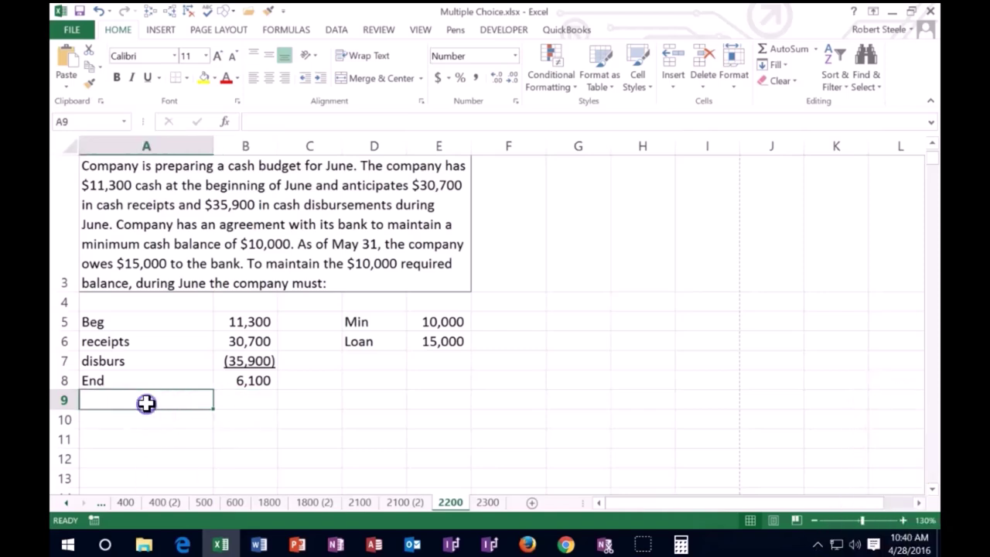
pyautogui.write('Min')
pyautogui.press('Tab')
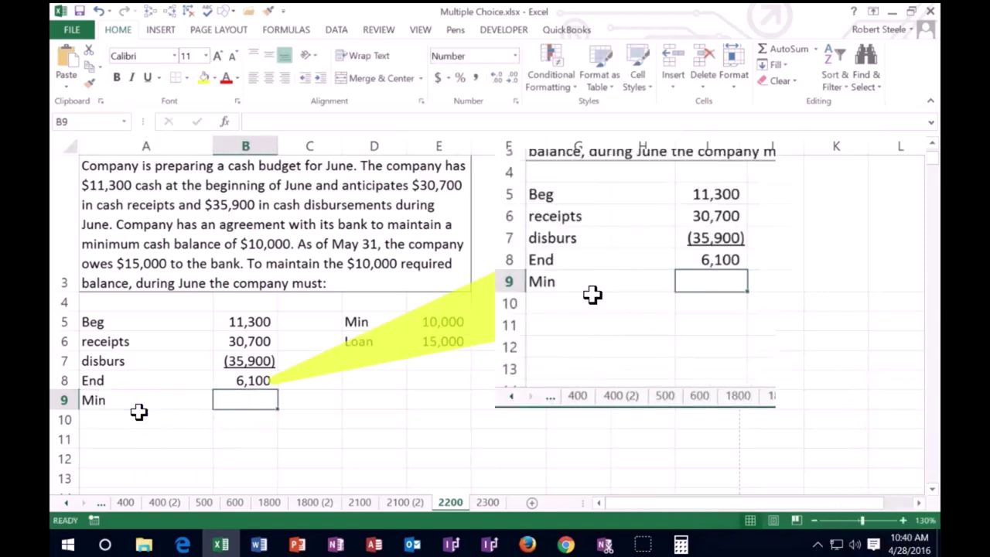
pyautogui.write('10,000')
pyautogui.press('Return')
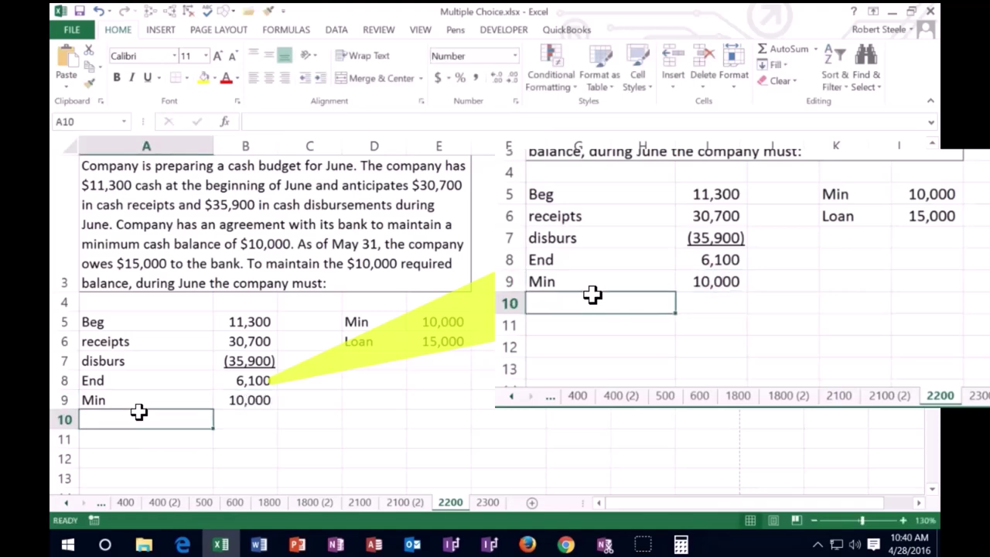
# Underline the minimum balance in B9 and compute the cash shortfall in B10 with the formula =B9-B8
pyautogui.press('Up')
pyautogui.press('Right')
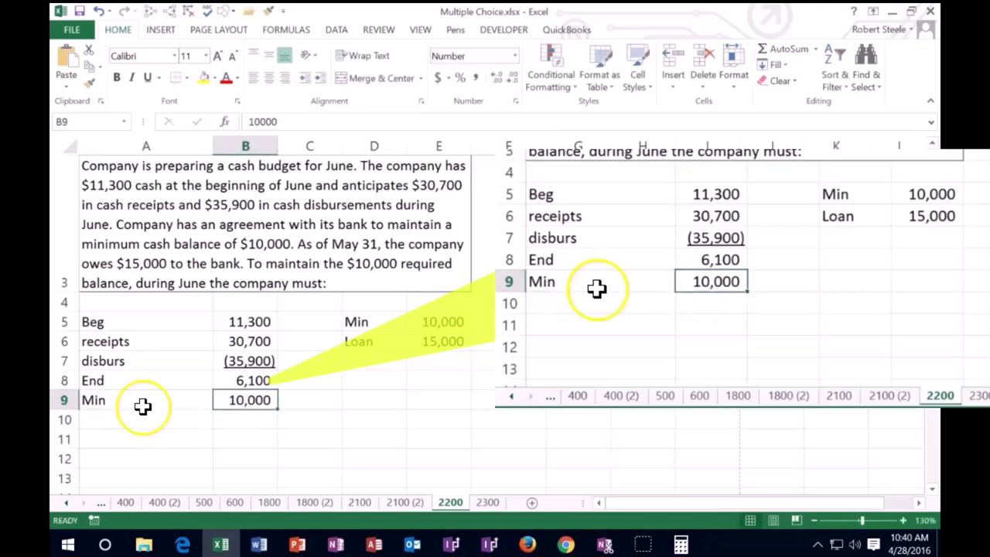
pyautogui.click(150, 78)
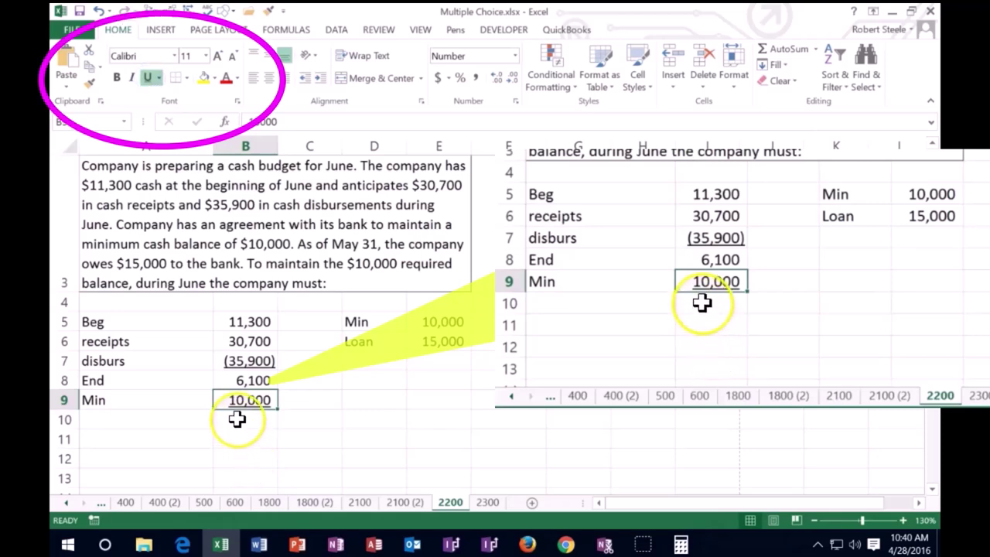
pyautogui.press('Return')
pyautogui.write('=')
pyautogui.click(260, 397)
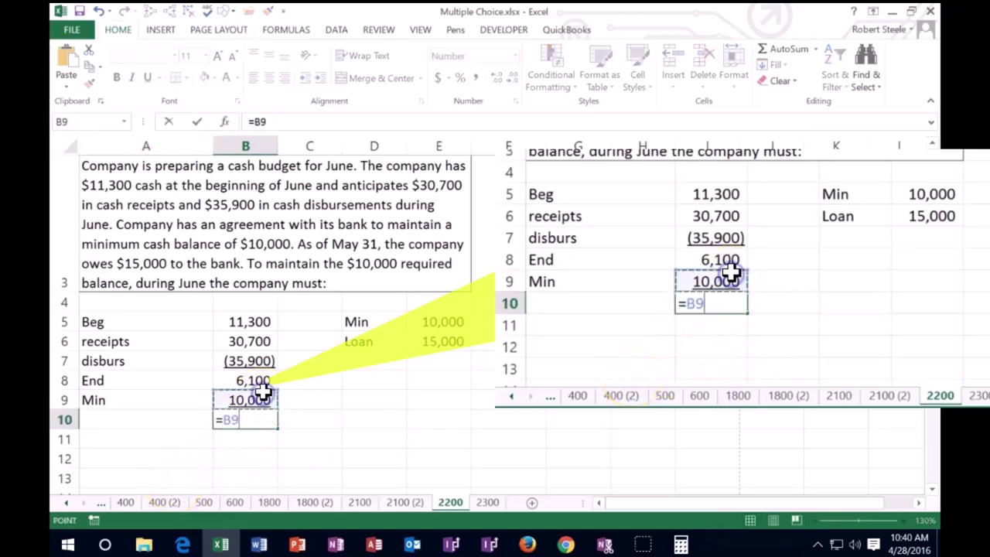
pyautogui.write('-')
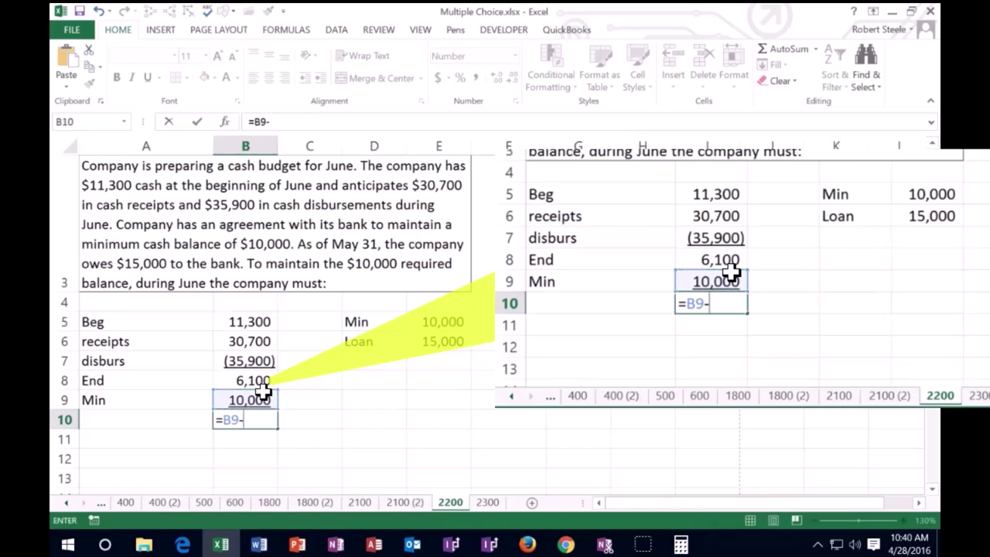
pyautogui.click(256, 381)
pyautogui.press('Return')
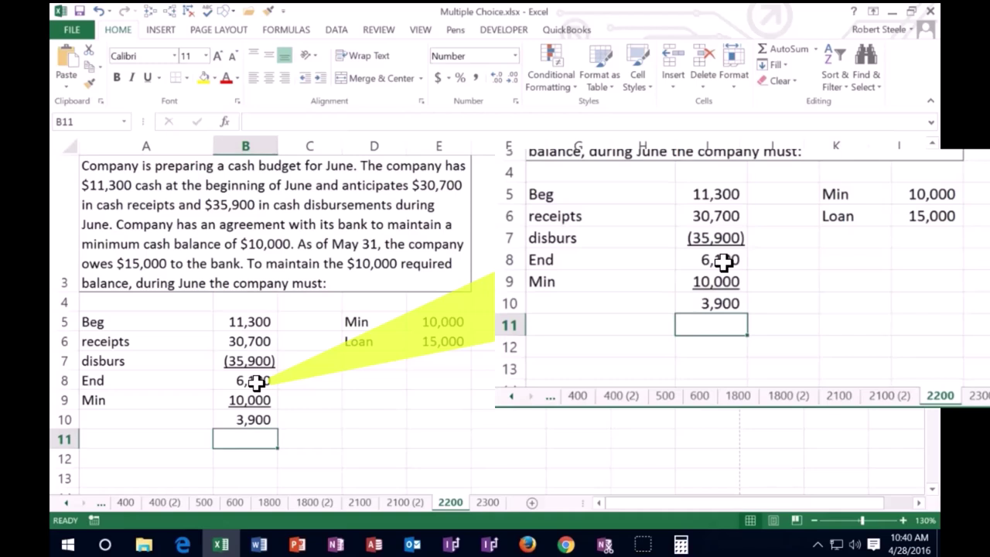
# Label A11 "Current loan bal" and link B11 to the loan amount in E6
pyautogui.press('Left')
pyautogui.press('Up')
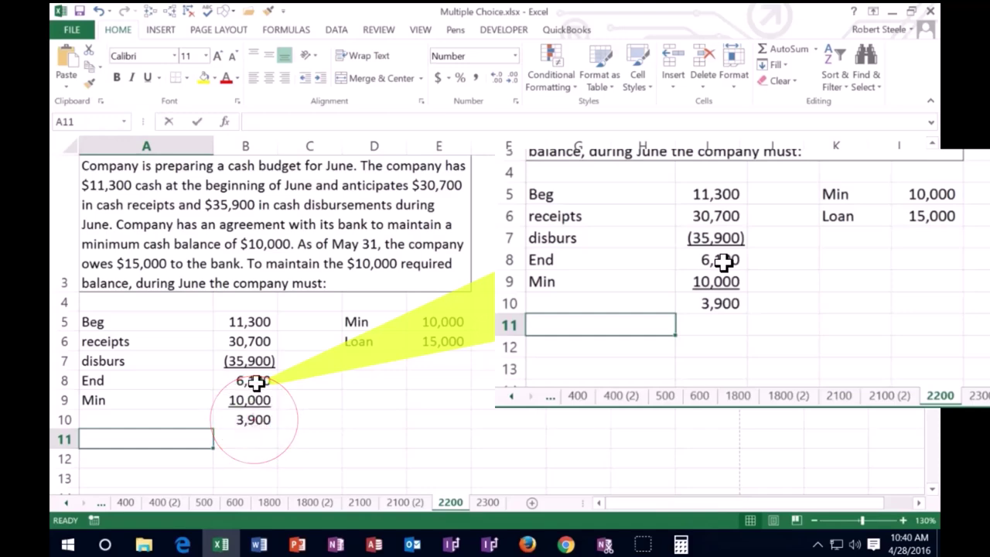
pyautogui.write('Current loan ba')
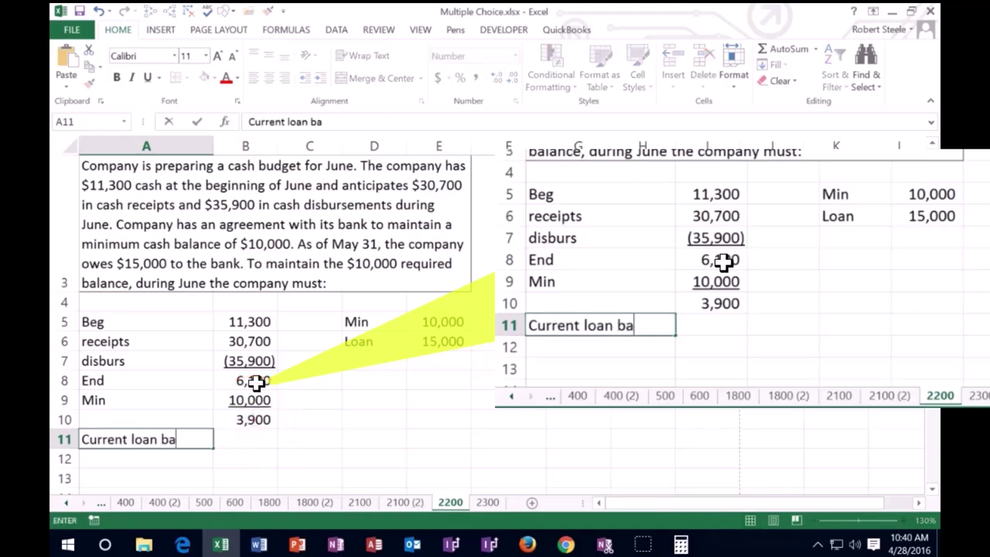
pyautogui.write('l')
pyautogui.press('Tab')
pyautogui.write('+')
pyautogui.press('Right')
pyautogui.press('Right')
pyautogui.press('Right')
pyautogui.press('Up')
pyautogui.press('Up')
pyautogui.press('Up')
pyautogui.press('Up')
pyautogui.press('Up')
pyautogui.press('Return')
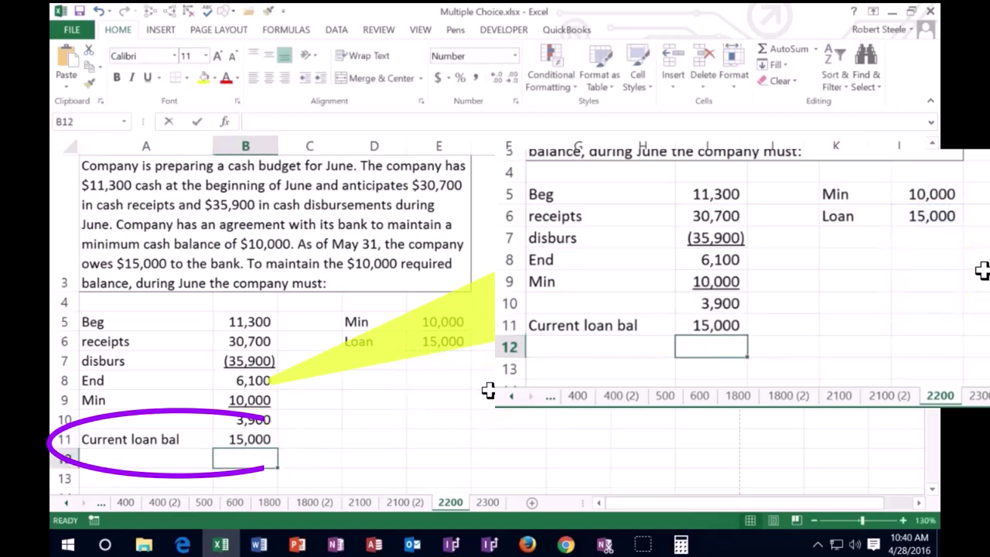
# Add the shortfall and the current loan balance in B12 with the formula =B10+B11
pyautogui.write('=')
pyautogui.click(250, 419)
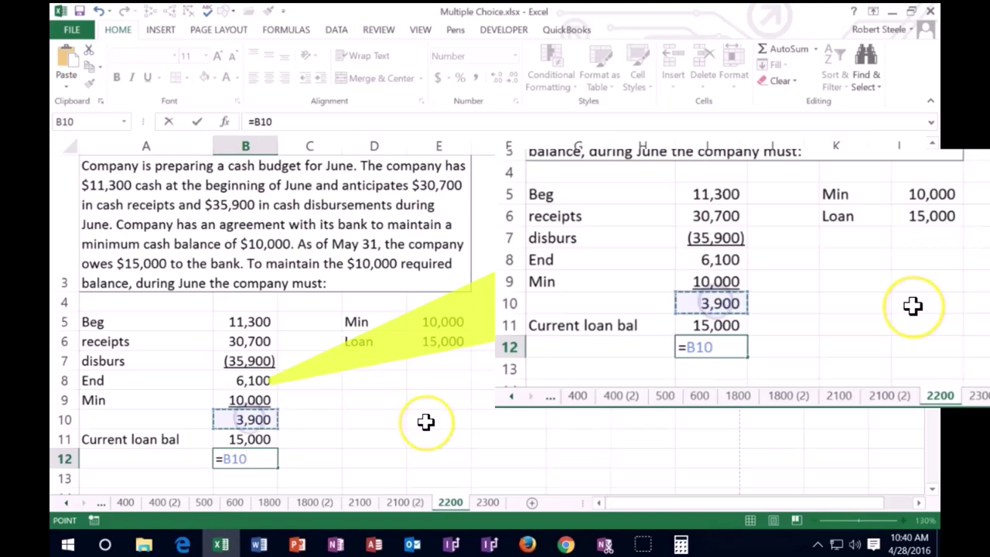
pyautogui.write('+')
pyautogui.click(256, 440)
pyautogui.press('Return')
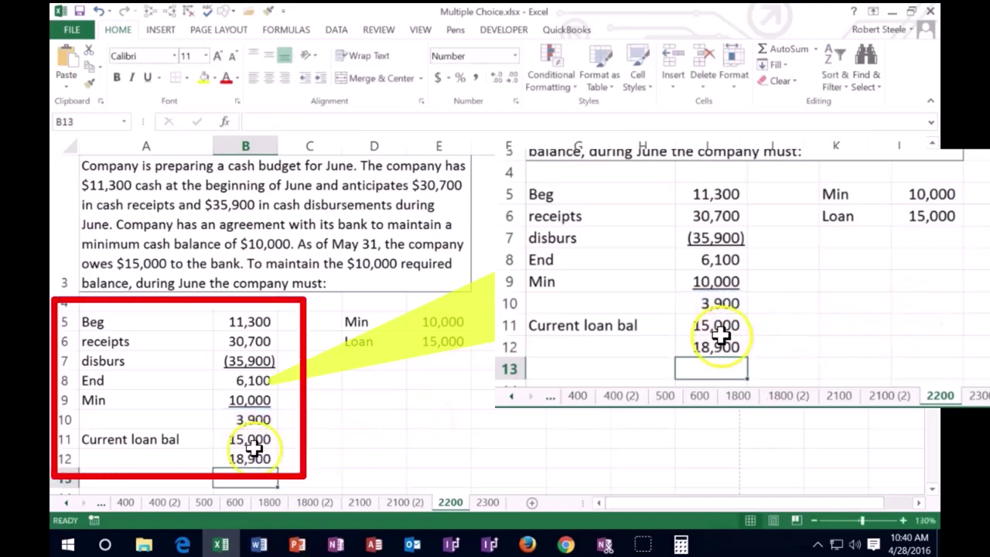
pyautogui.click(250, 418)
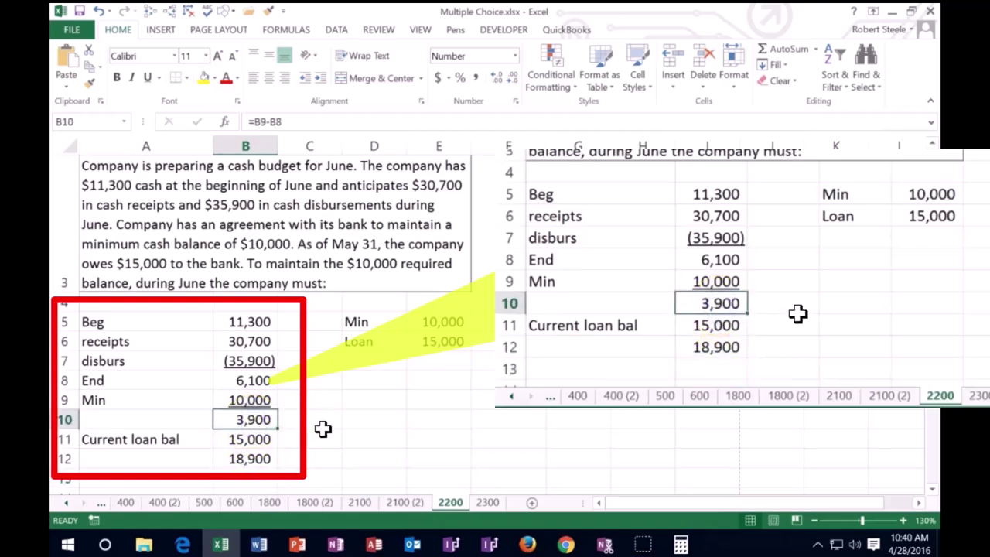
pyautogui.click(252, 456)
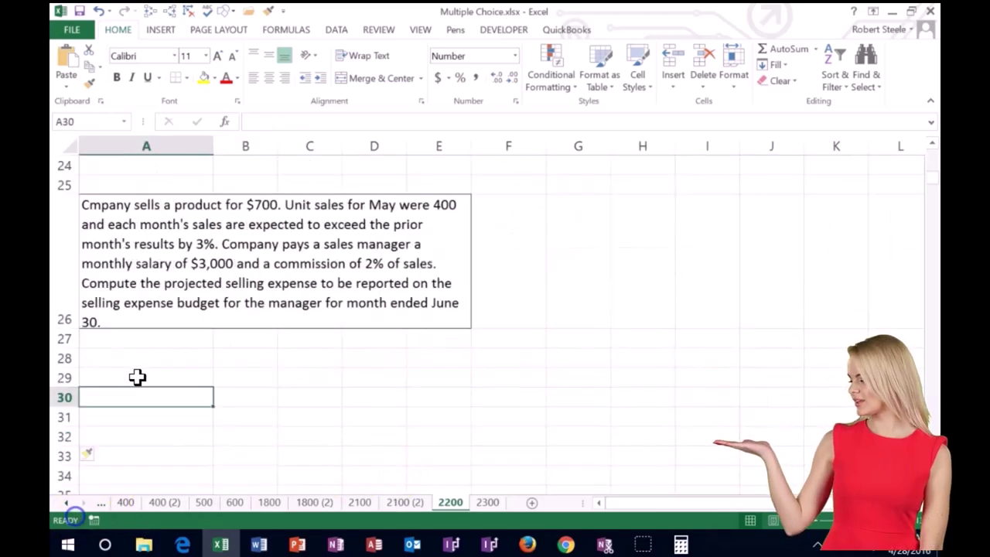
# Start the selling expense problem's data with the label "unit price" in A28 and 700 in B28
pyautogui.click(149, 379)
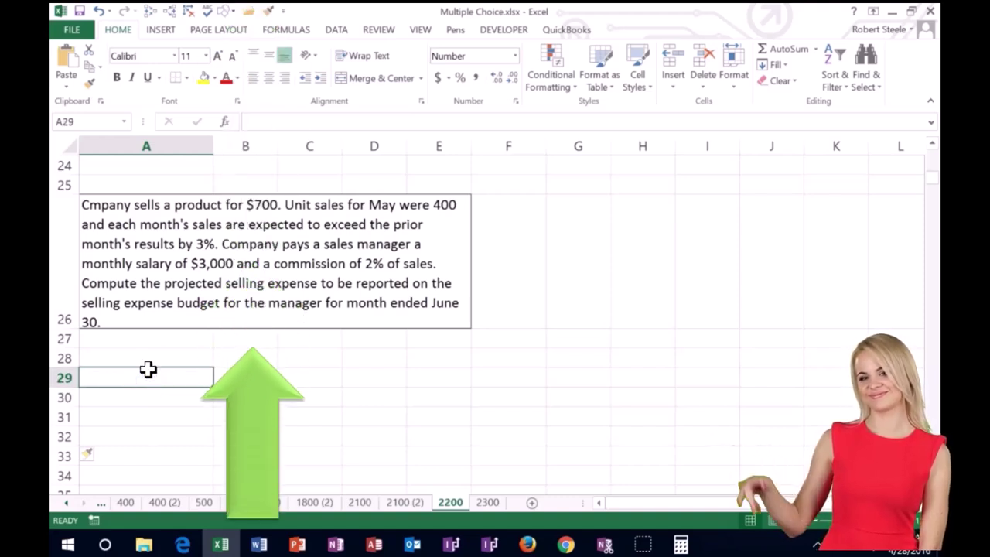
pyautogui.click(143, 369)
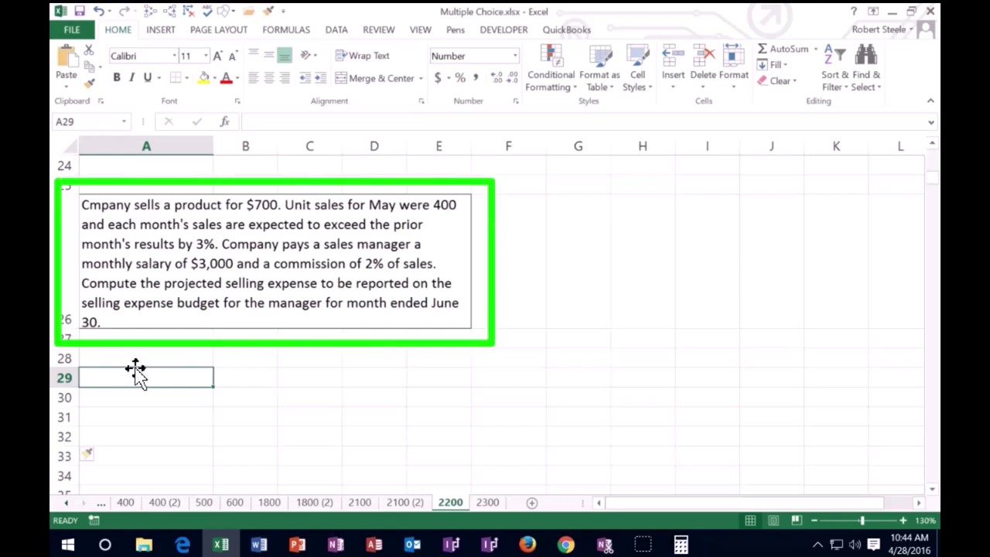
pyautogui.click(243, 356)
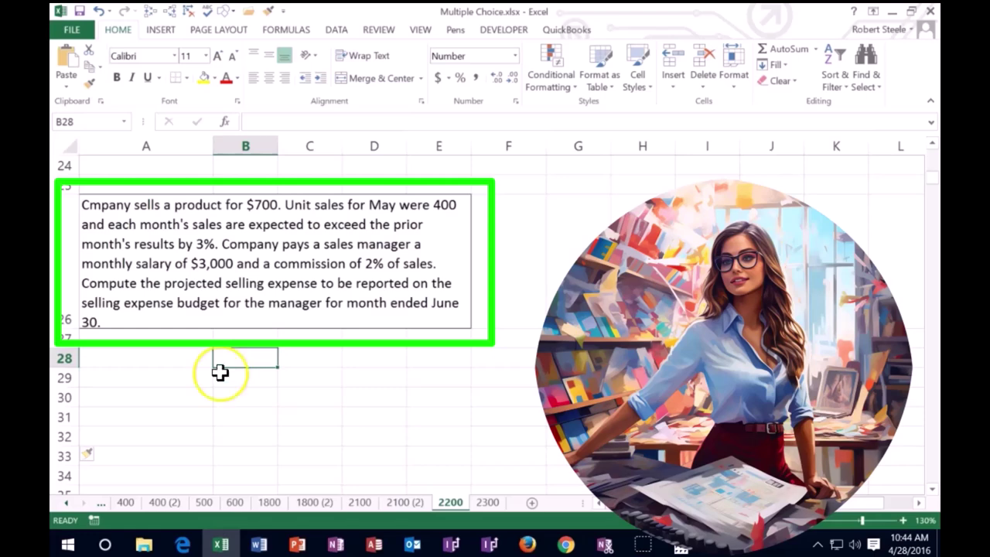
pyautogui.click(167, 356)
pyautogui.write('unit ')
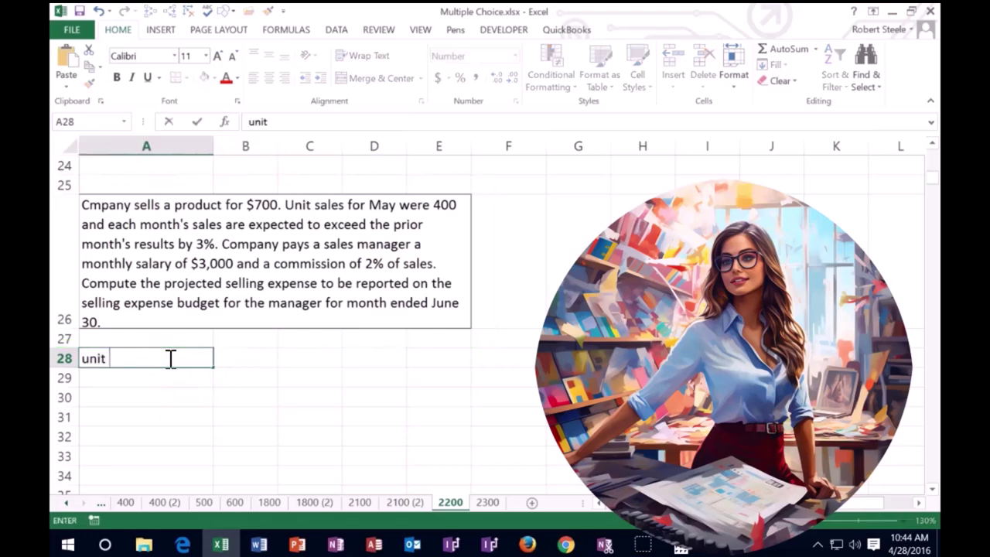
pyautogui.write('price')
pyautogui.press('Tab')
pyautogui.write('7')
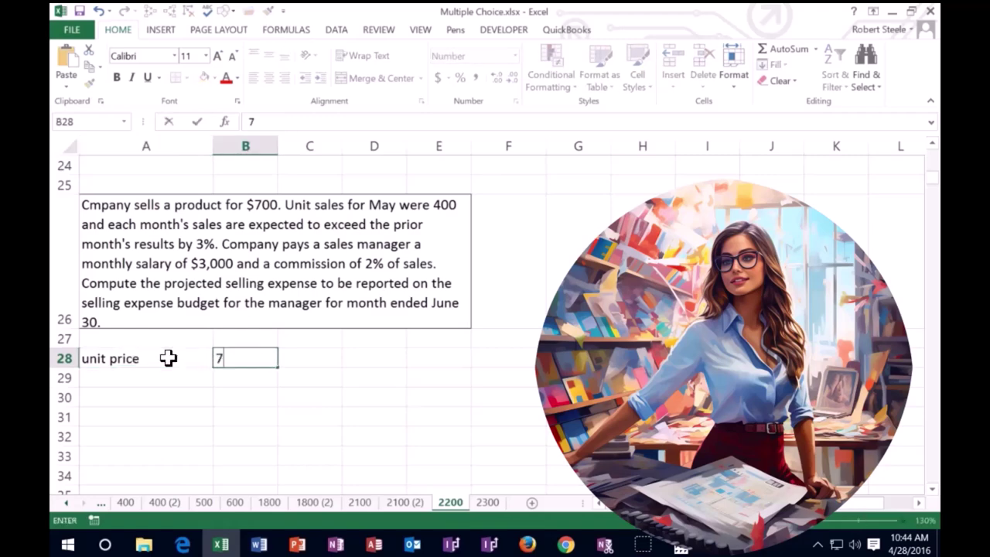
pyautogui.press('Return')
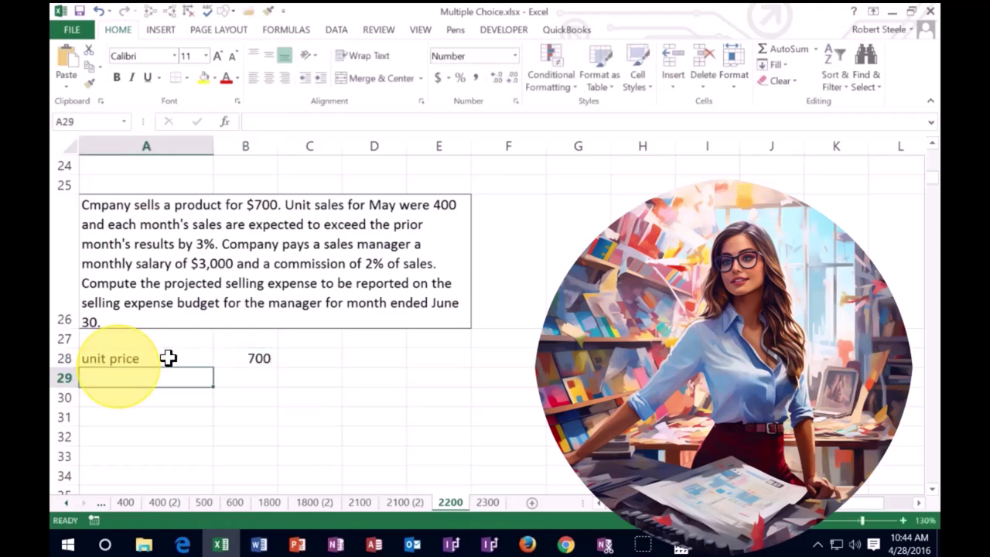
# Enter the heading "May" in C29, the label "Unit sales" in A30 and 400 in C30
pyautogui.press('Return')
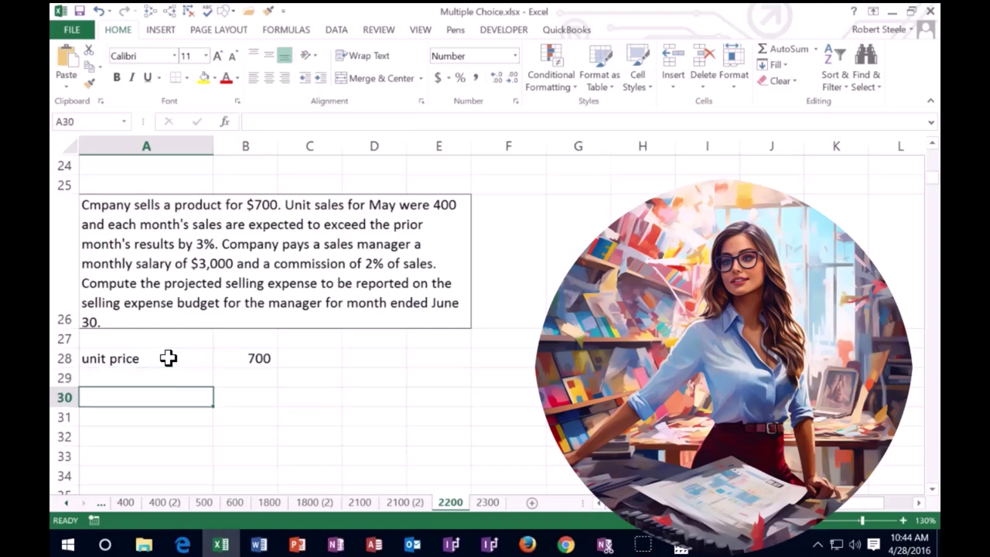
pyautogui.press('Right')
pyautogui.press('Right')
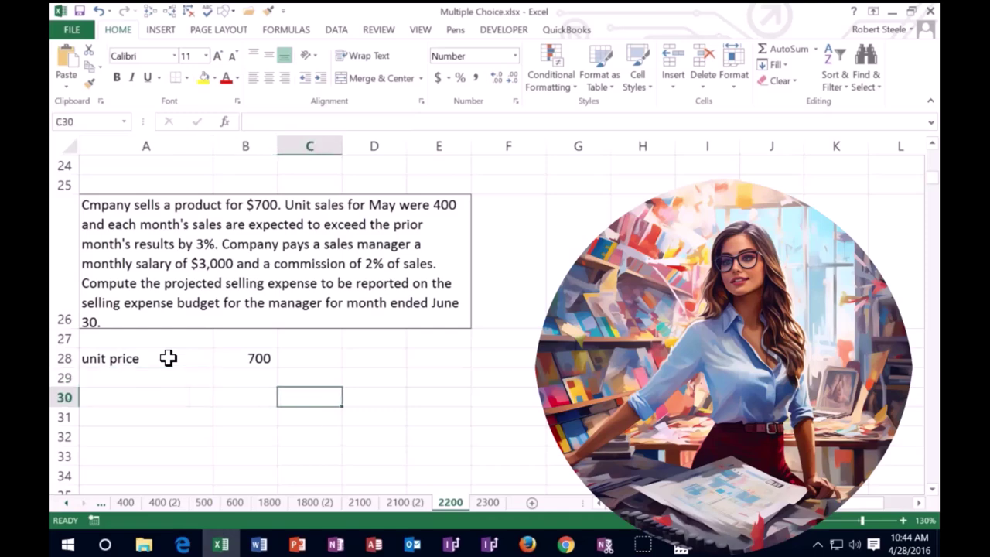
pyautogui.press('Up')
pyautogui.write('M')
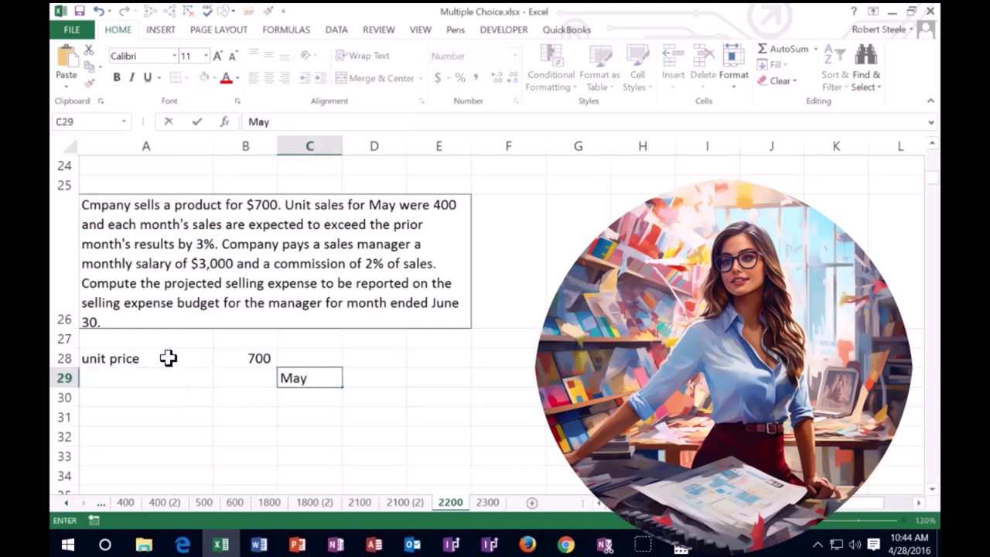
pyautogui.press('Return')
pyautogui.press('Left')
pyautogui.press('Left')
pyautogui.write('Un')
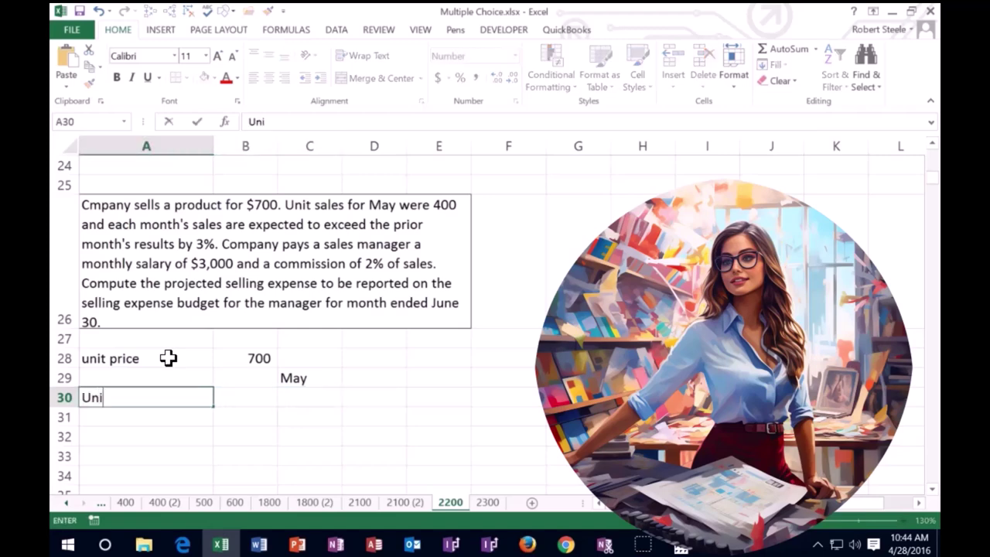
pyautogui.write('it sales')
pyautogui.press('Right')
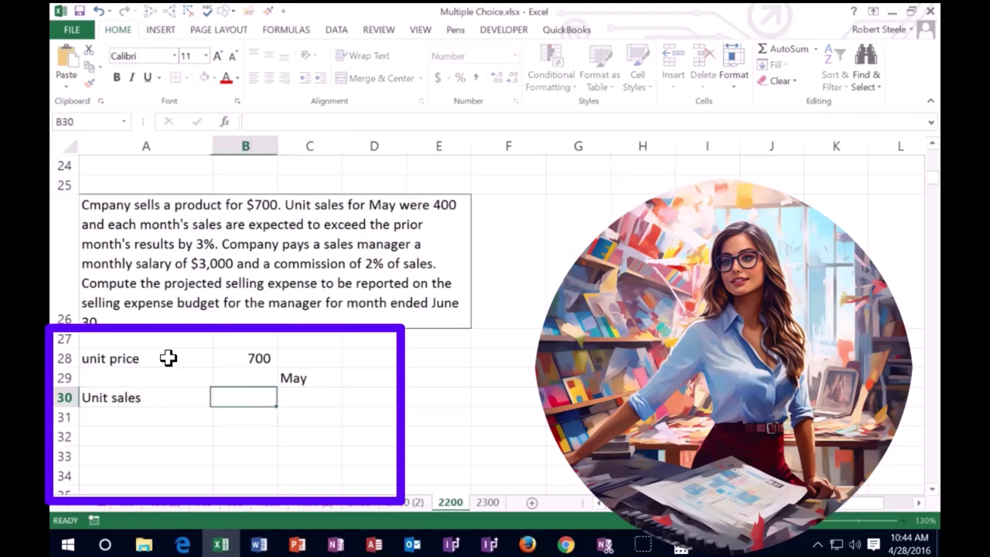
pyautogui.press('Right')
pyautogui.write('400')
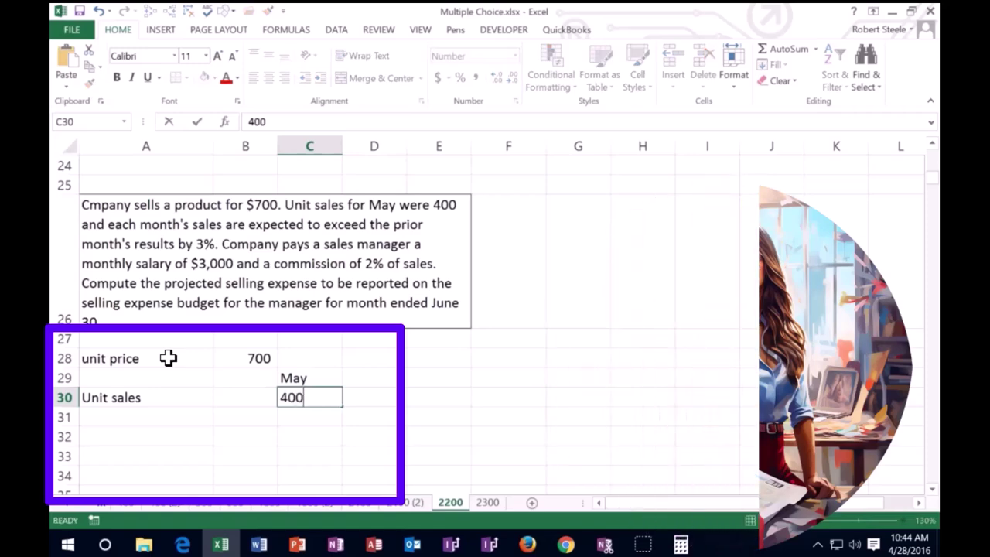
pyautogui.press('Return')
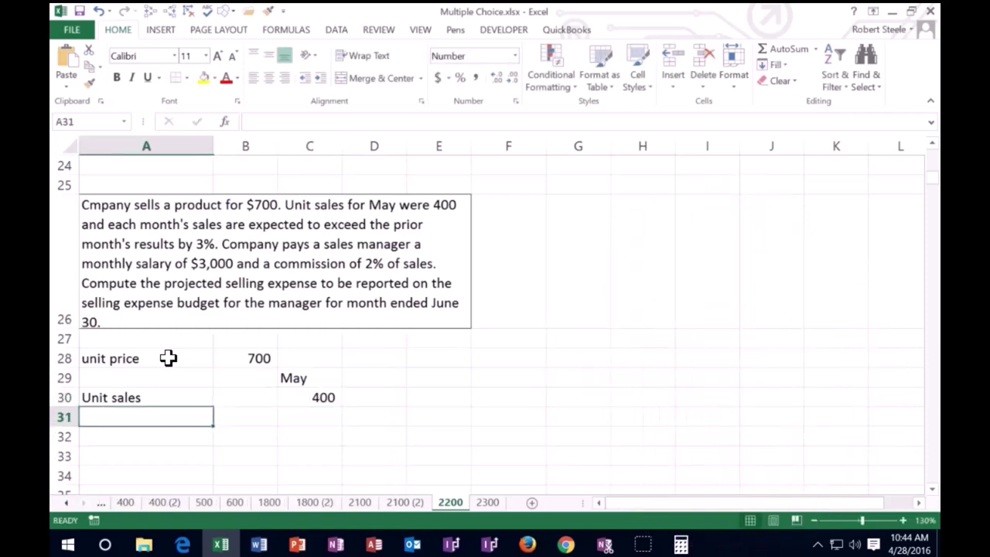
# Move the unit price label and value to A31:B31, and the May heading with its unit sales to B29:B30
pyautogui.moveTo(168, 357); pyautogui.dragTo(239, 353)
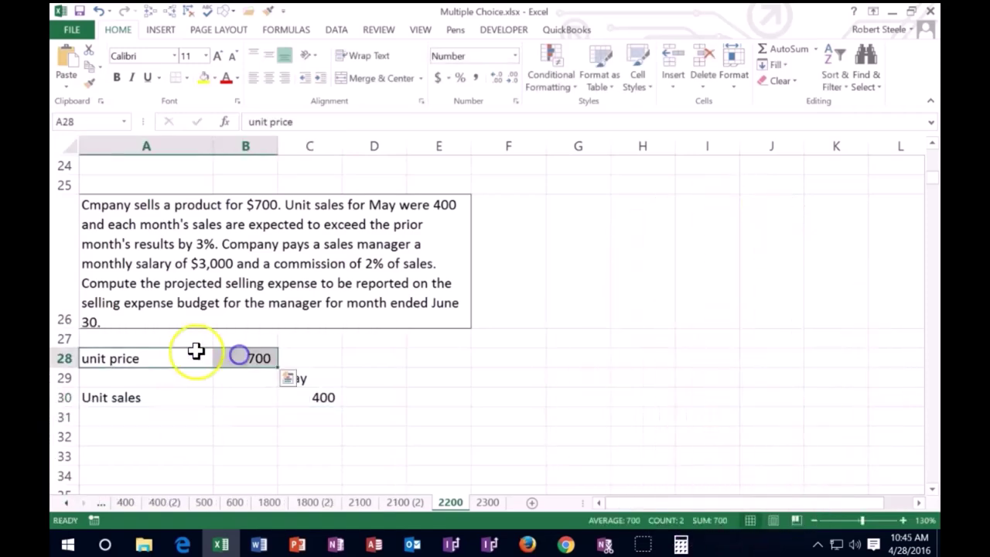
pyautogui.moveTo(171, 368); pyautogui.dragTo(168, 407)
pyautogui.click(225, 411)
pyautogui.moveTo(277, 415); pyautogui.dragTo(288, 415)
pyautogui.moveTo(290, 376); pyautogui.dragTo(296, 418)
pyautogui.moveTo(277, 376); pyautogui.dragTo(267, 377)
# Delete blank row 27 above the May data
pyautogui.click(69, 338)
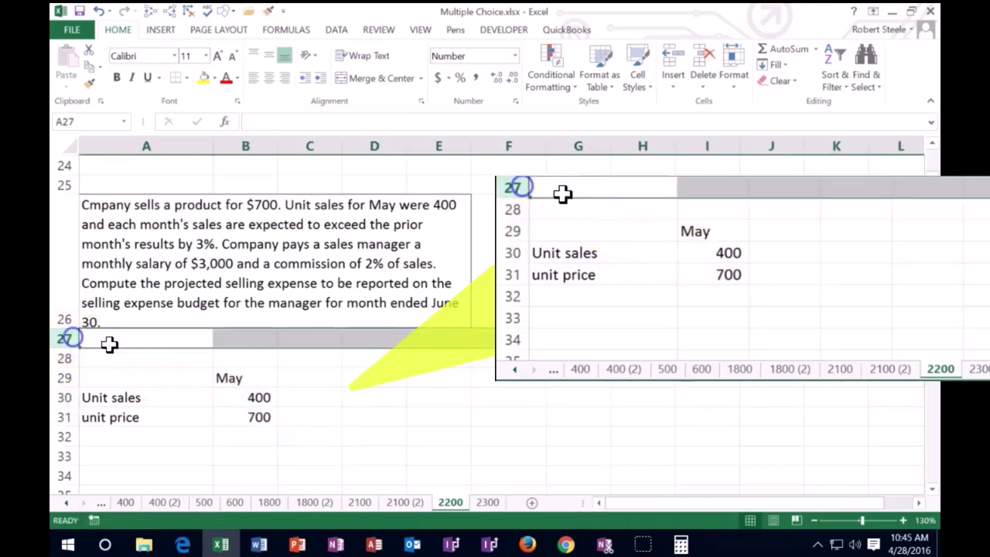
pyautogui.rightClick(110, 341)
pyautogui.click(147, 335)
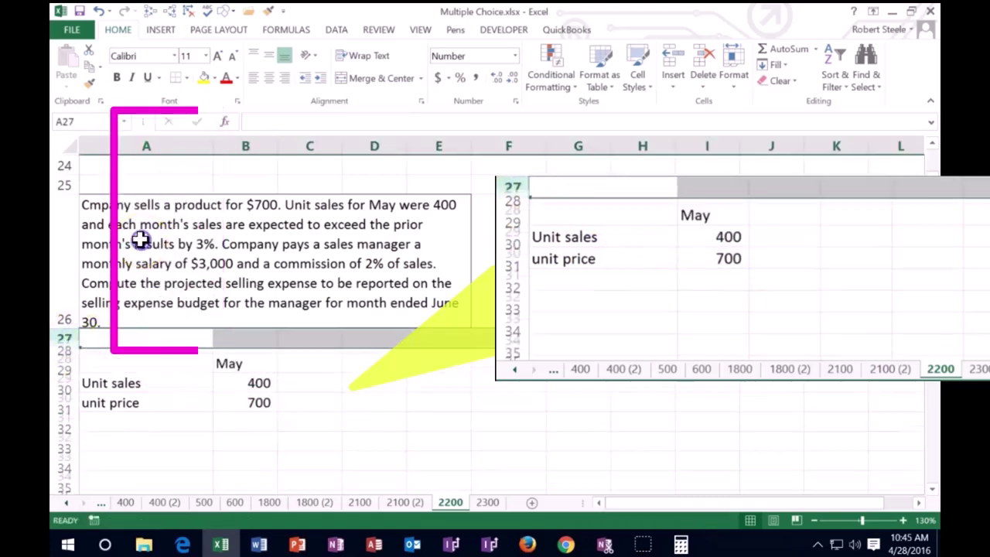
# Center the "May" heading in B28
pyautogui.click(167, 389)
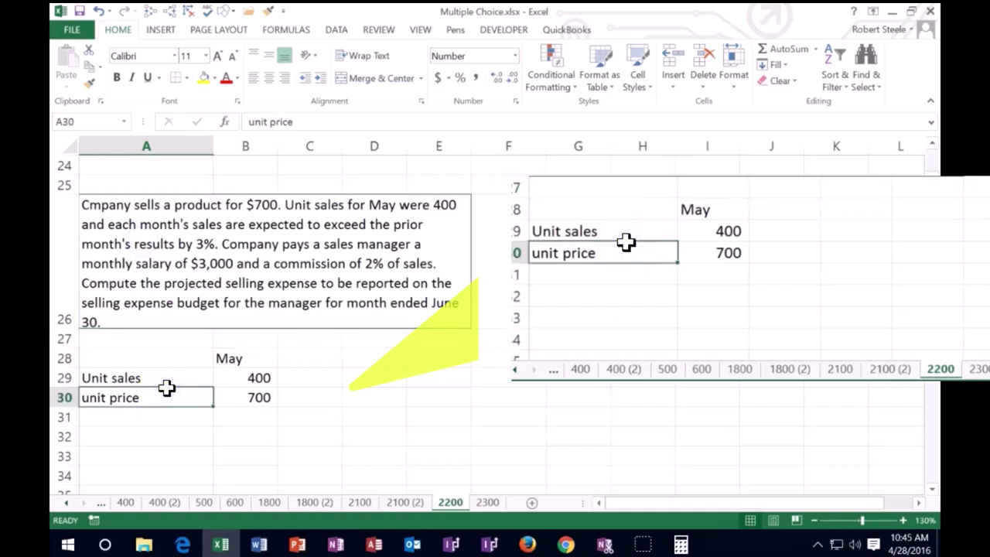
pyautogui.click(232, 360)
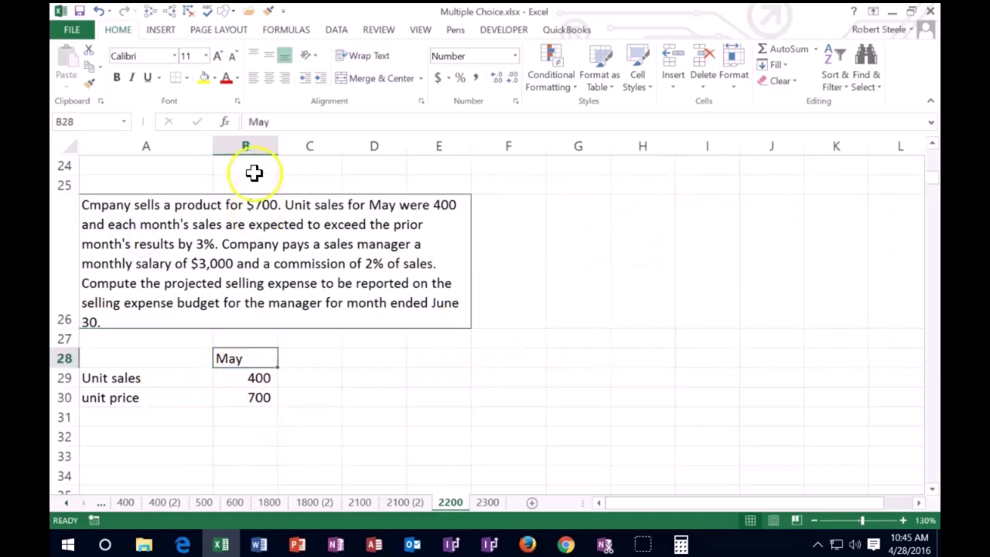
pyautogui.click(269, 78)
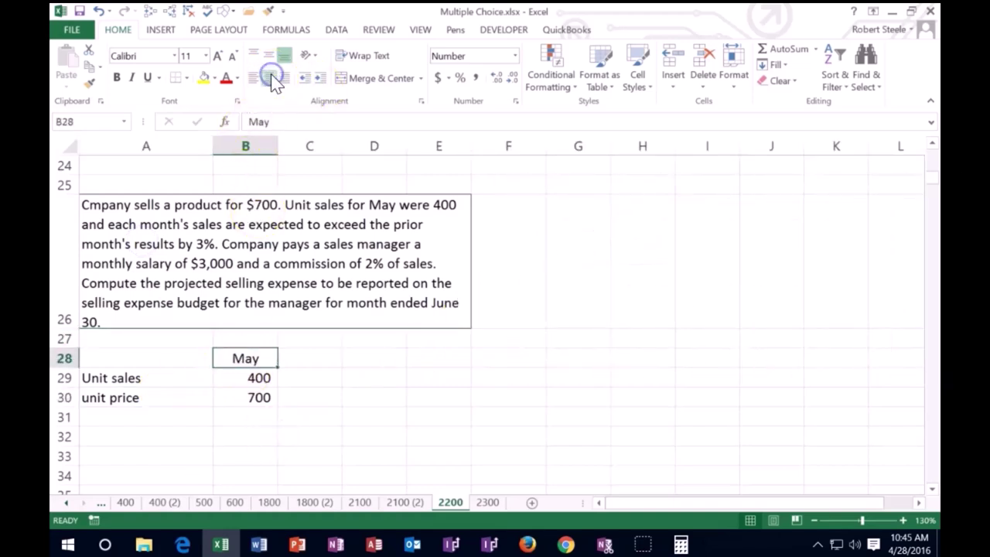
pyautogui.click(363, 436)
# Add the heading "June" in C28 beside May, and return to the May heading cell
pyautogui.click(260, 379)
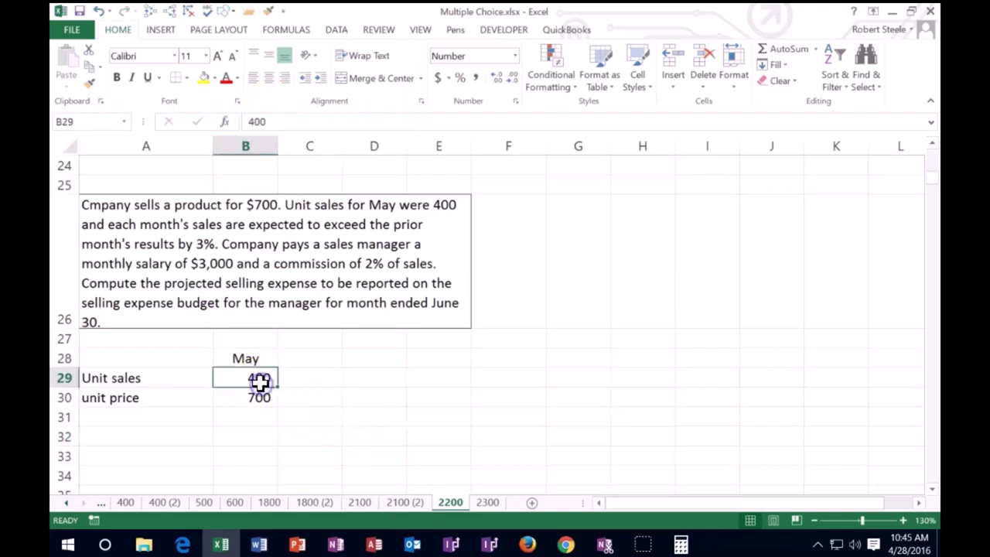
pyautogui.click(257, 396)
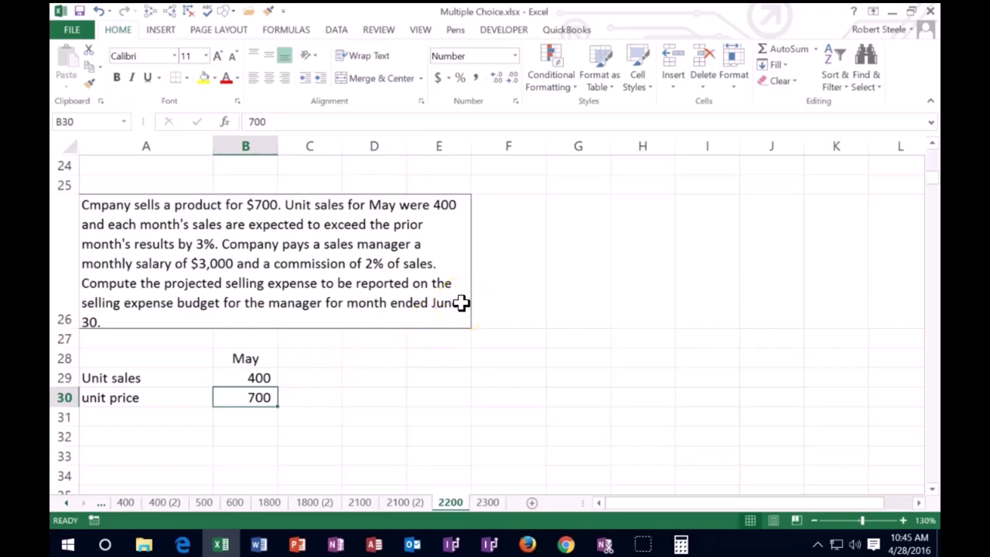
pyautogui.click(313, 359)
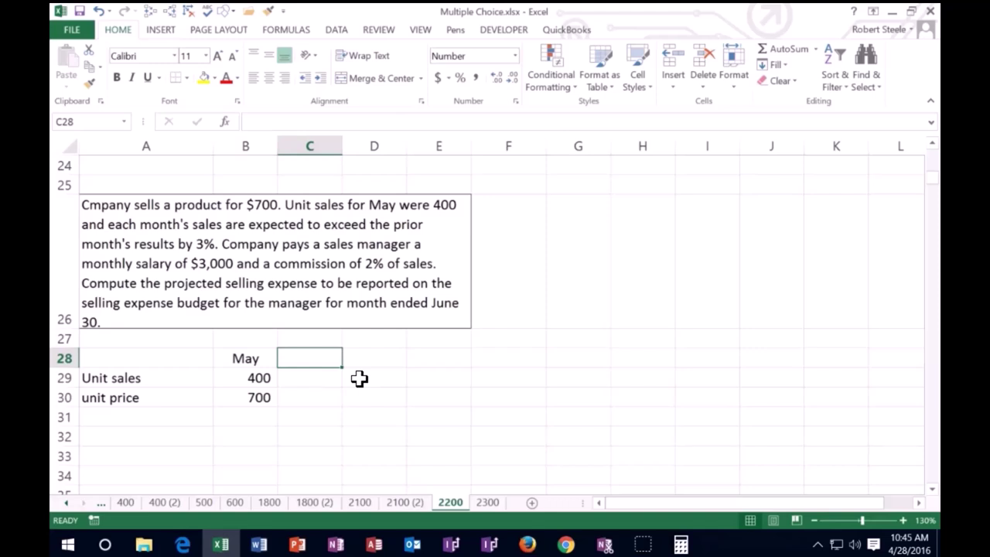
pyautogui.write('June')
pyautogui.press('Return')
pyautogui.press('Up')
pyautogui.press('Left')
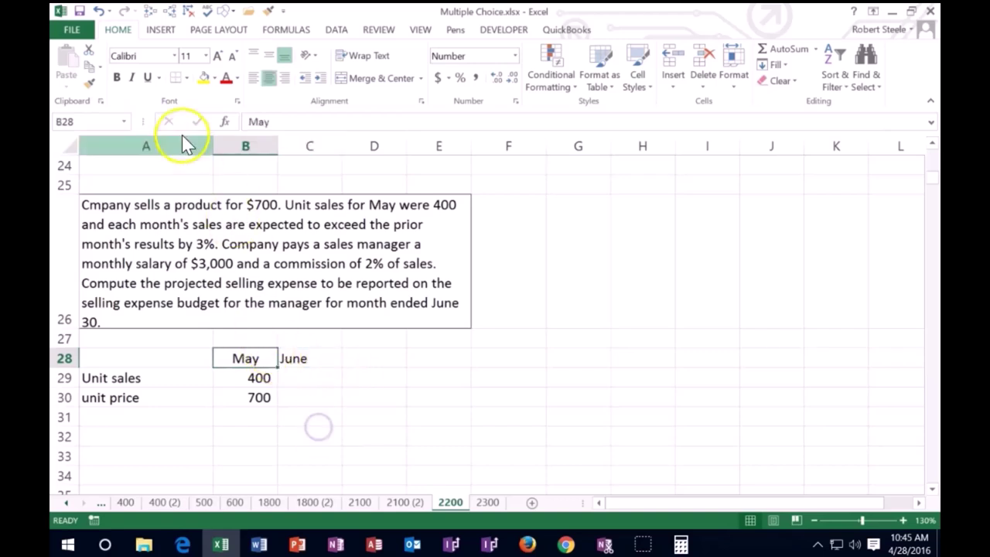
# Copy the formatting of the "May" heading in B28 to the "June" heading in C28
pyautogui.click(89, 81)
pyautogui.click(309, 358)
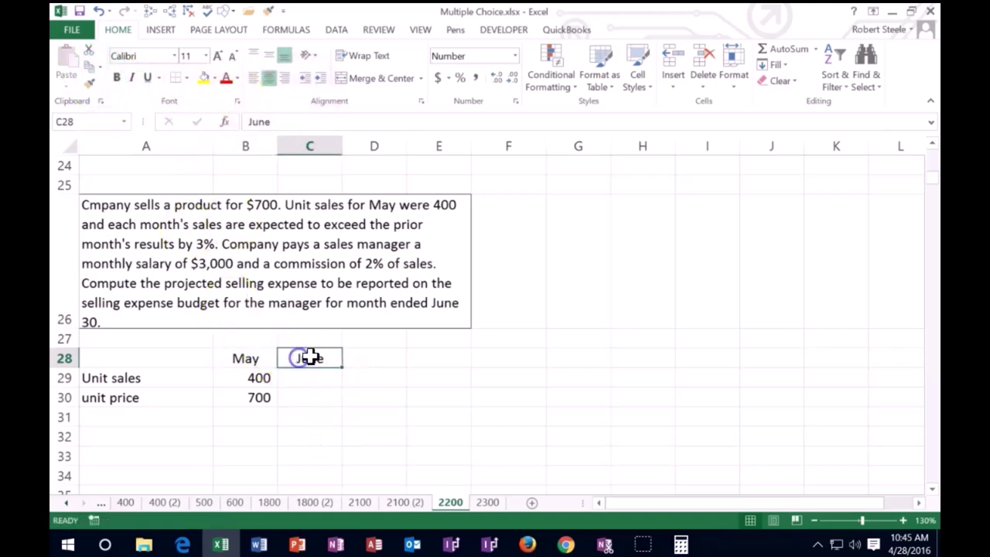
# Start a side calculation with the label "May" in E28 and 400 unit sales in F28
pyautogui.click(453, 358)
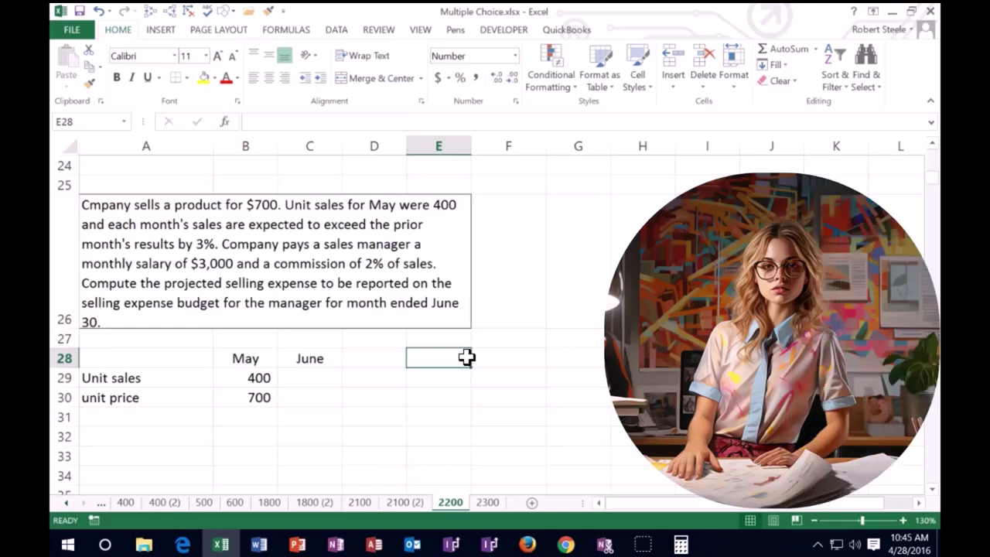
pyautogui.write('May')
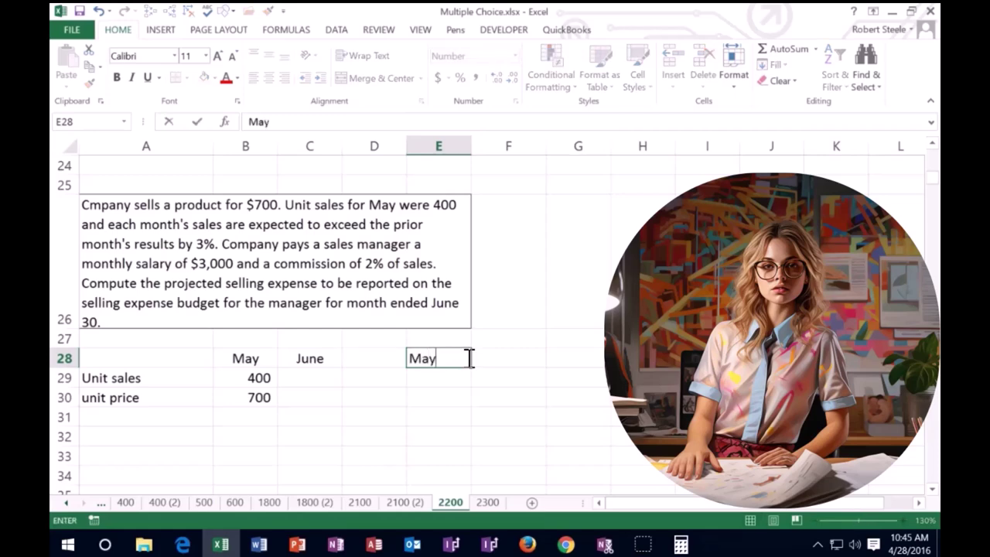
pyautogui.press('Tab')
pyautogui.write('400')
pyautogui.press('Return')
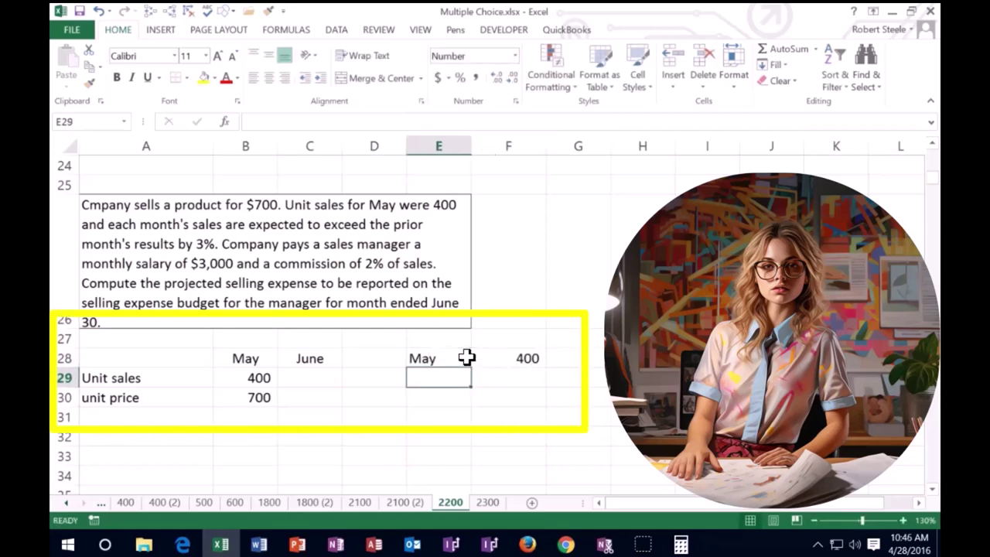
# Enter the label "increase" in E29 and the growth rate .03 in F29
pyautogui.write('incre')
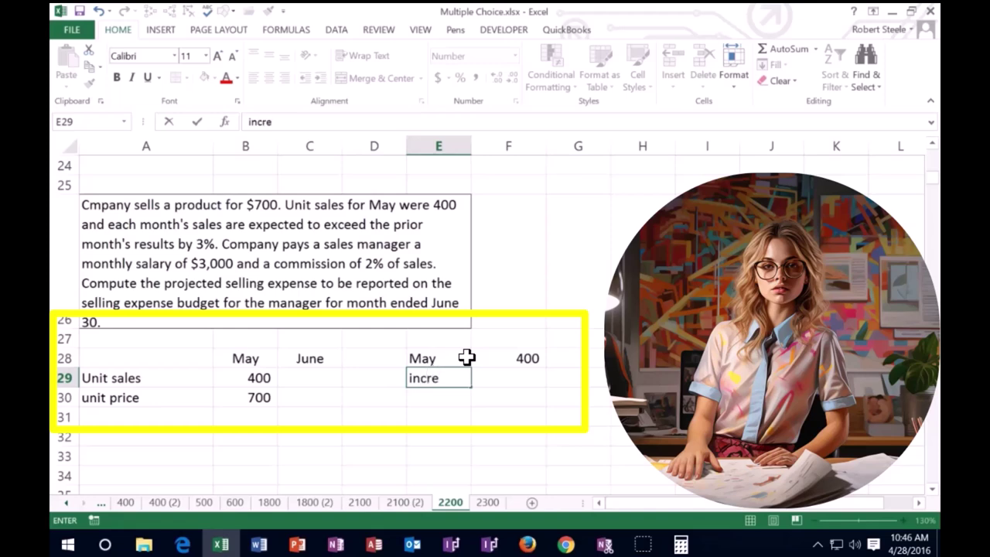
pyautogui.write('ase')
pyautogui.press('Tab')
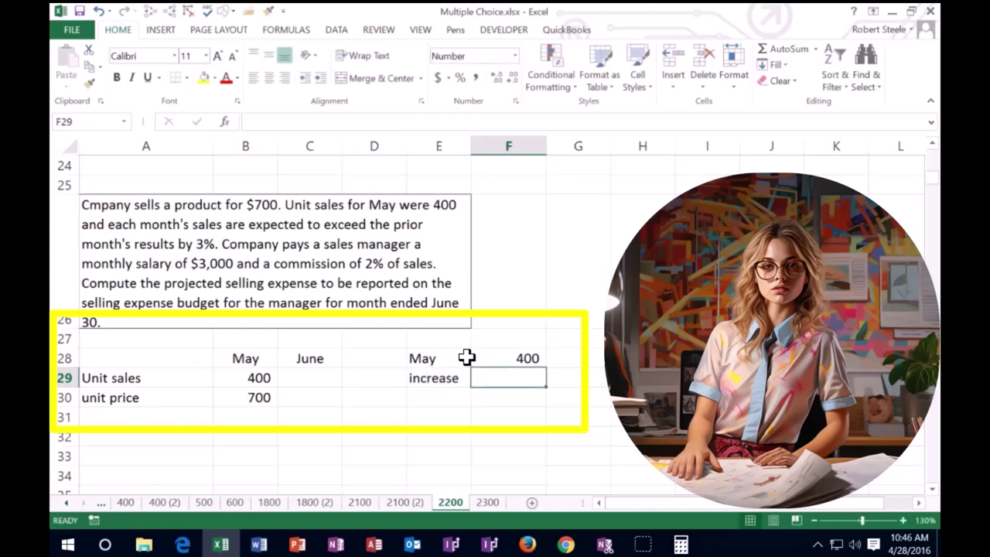
pyautogui.write('.03')
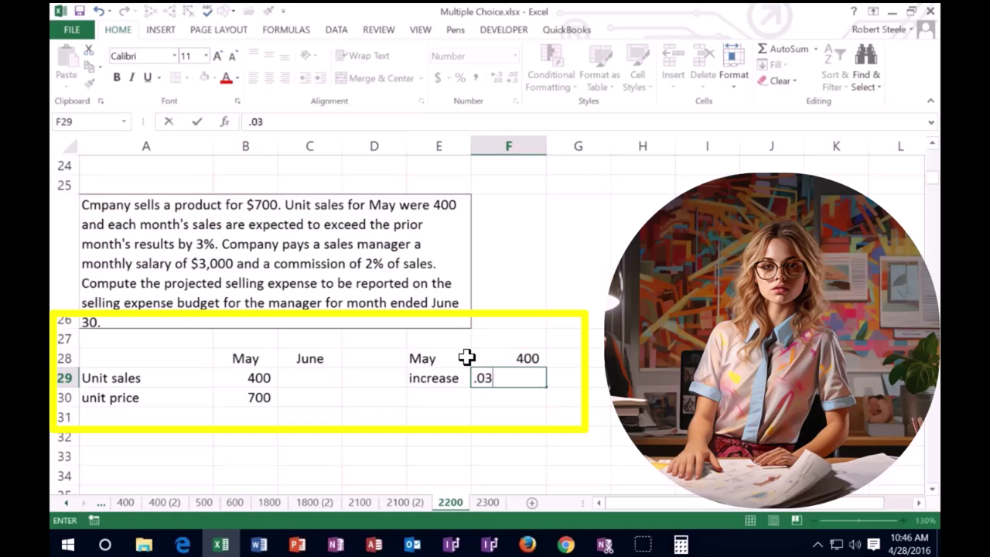
pyautogui.press('Return')
# Format the growth rate in F29 as a percentage
pyautogui.press('Up')
pyautogui.press('Right')
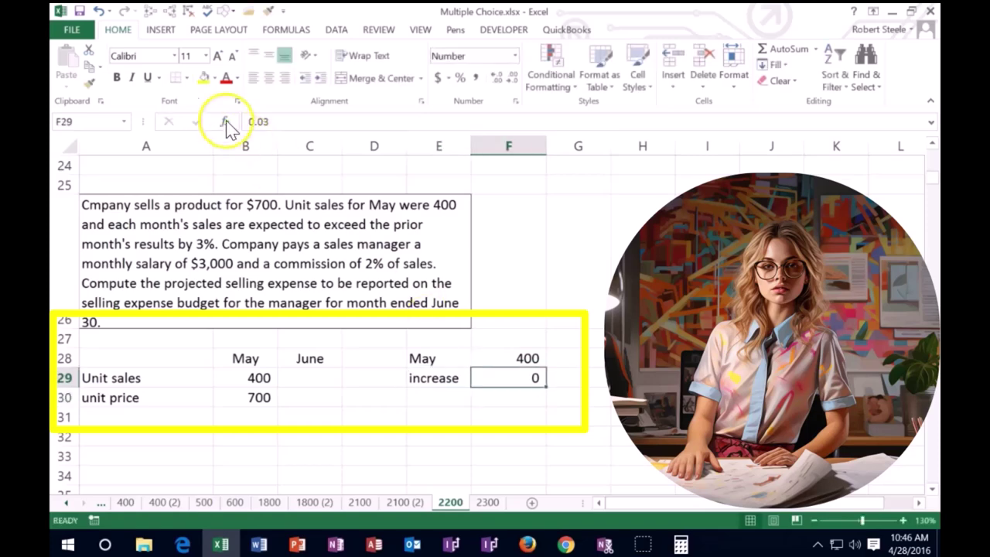
pyautogui.click(498, 78)
pyautogui.click(498, 78)
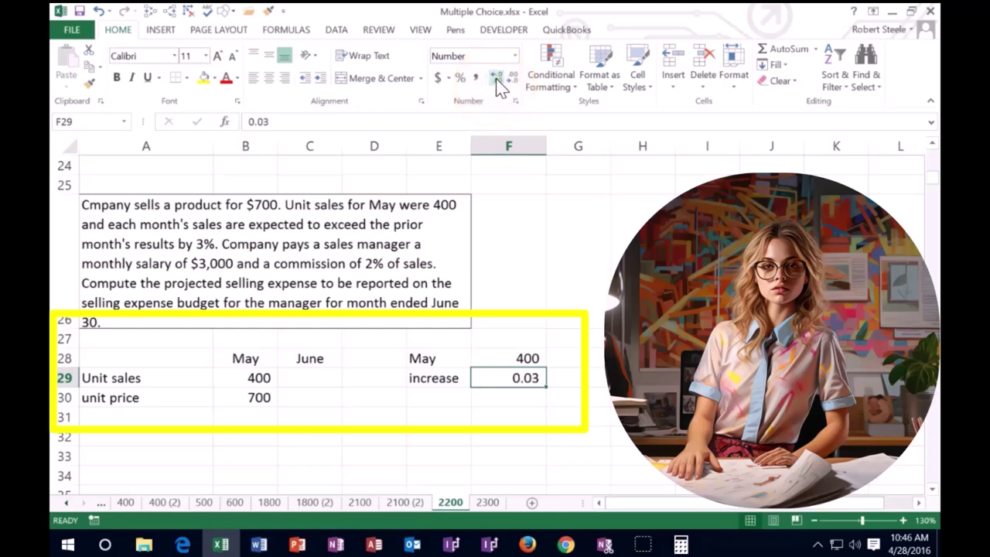
pyautogui.click(461, 78)
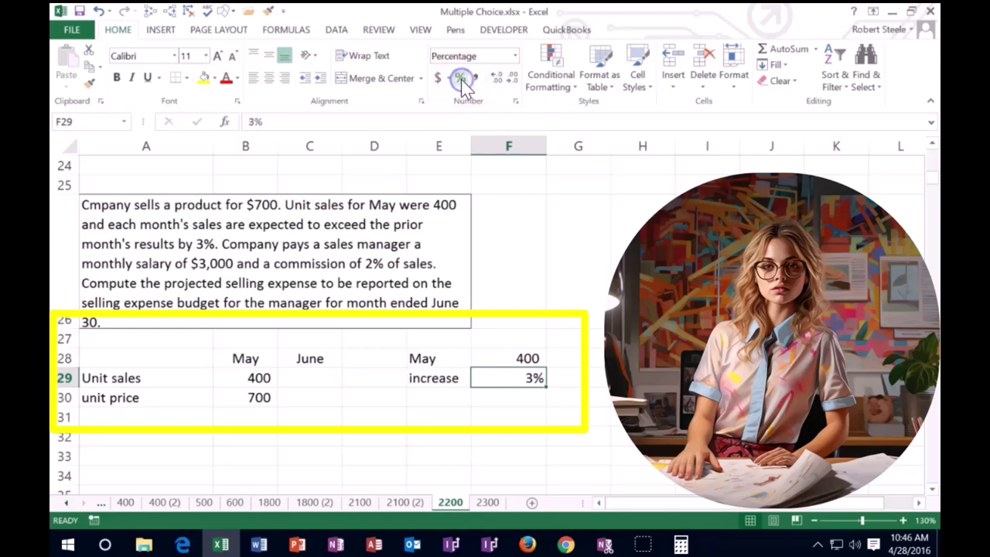
# Calculate the unit increase in F30 by multiplying May's units by the growth rate, =F28*F29
pyautogui.click(508, 395)
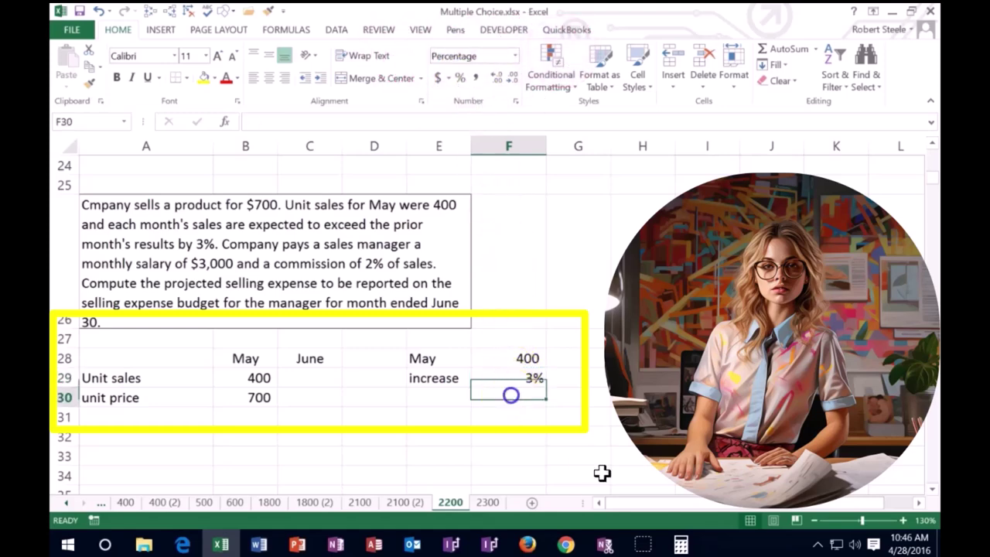
pyautogui.write('=')
pyautogui.press('Up')
pyautogui.press('Up')
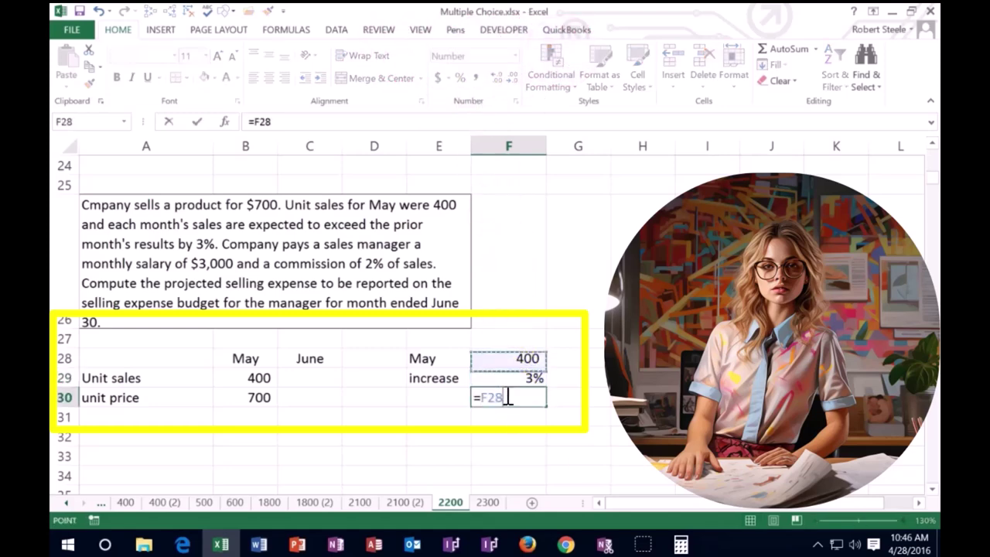
pyautogui.click(508, 379)
pyautogui.press('Return')
# Change the label in E29 to "increase %" and label the calculated amount "Increase" in E30
pyautogui.press('Left')
pyautogui.press('Up')
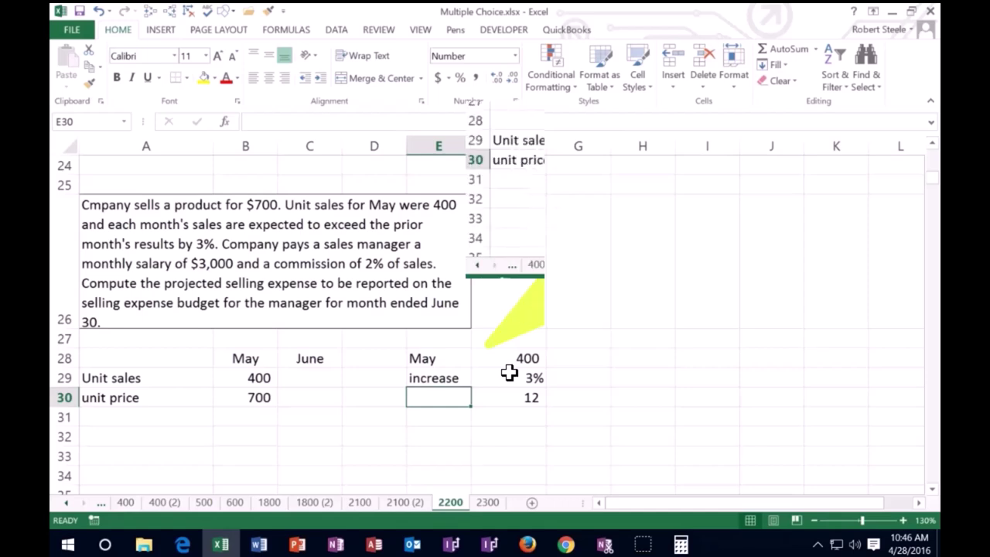
pyautogui.press('Up')
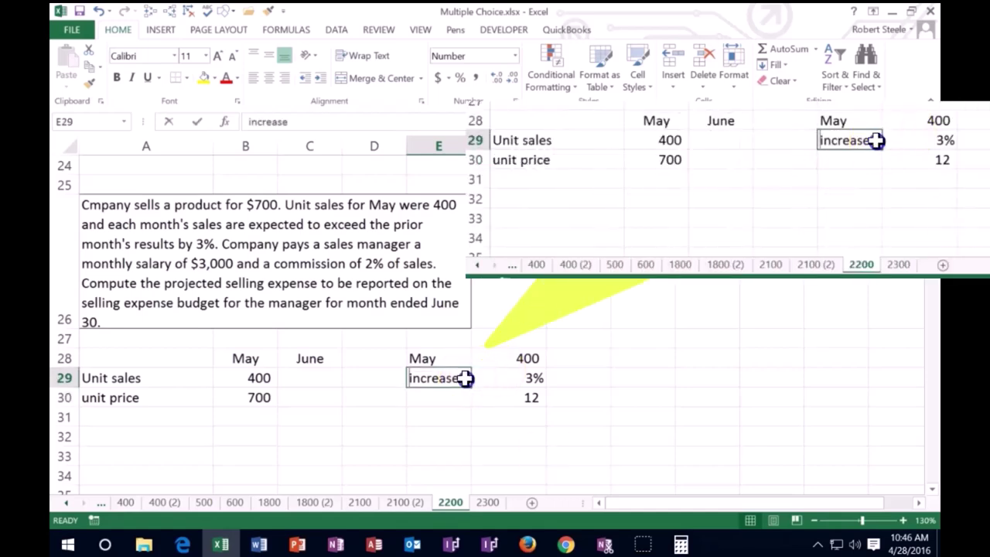
pyautogui.doubleClick(474, 377)
pyautogui.write('%')
pyautogui.press('Return')
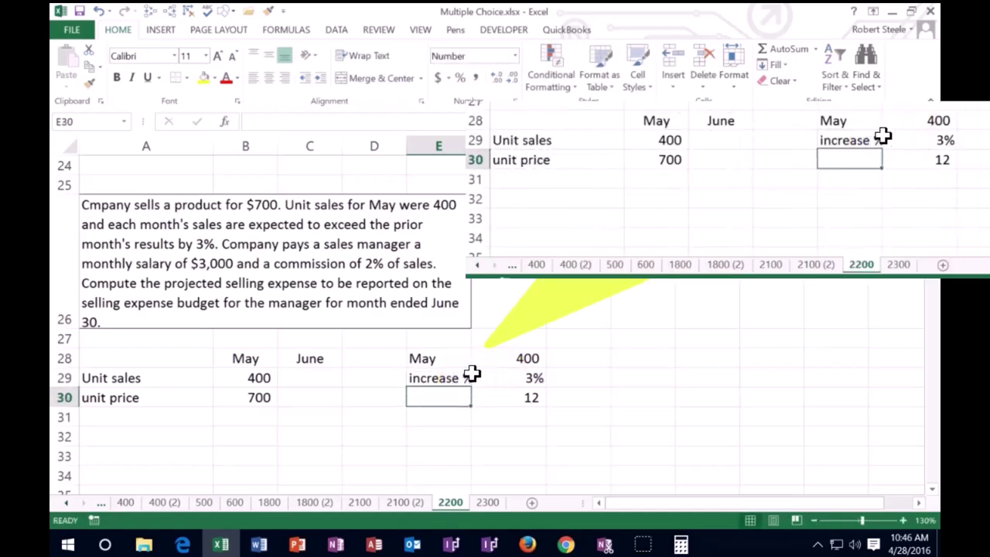
pyautogui.write('Increas')
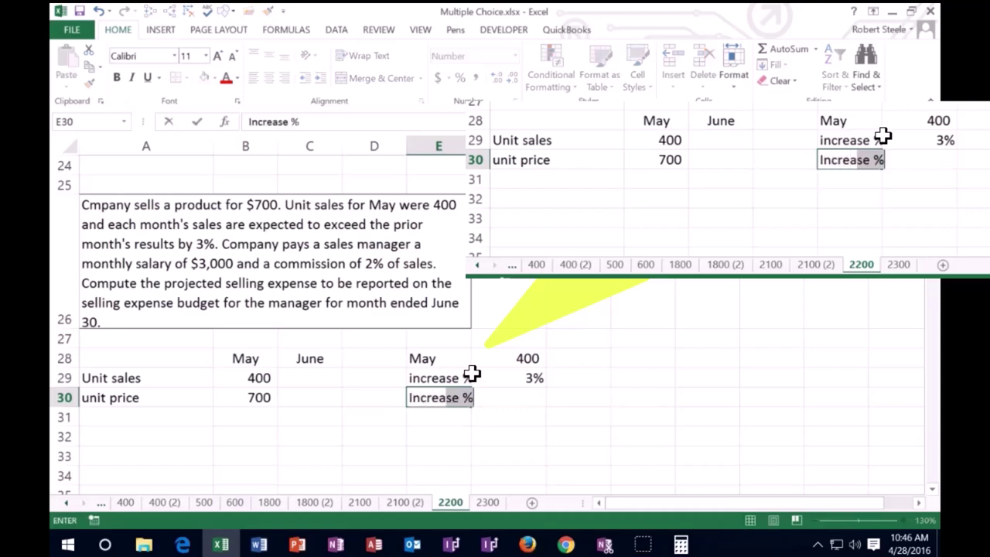
pyautogui.write('e')
pyautogui.press('Return')
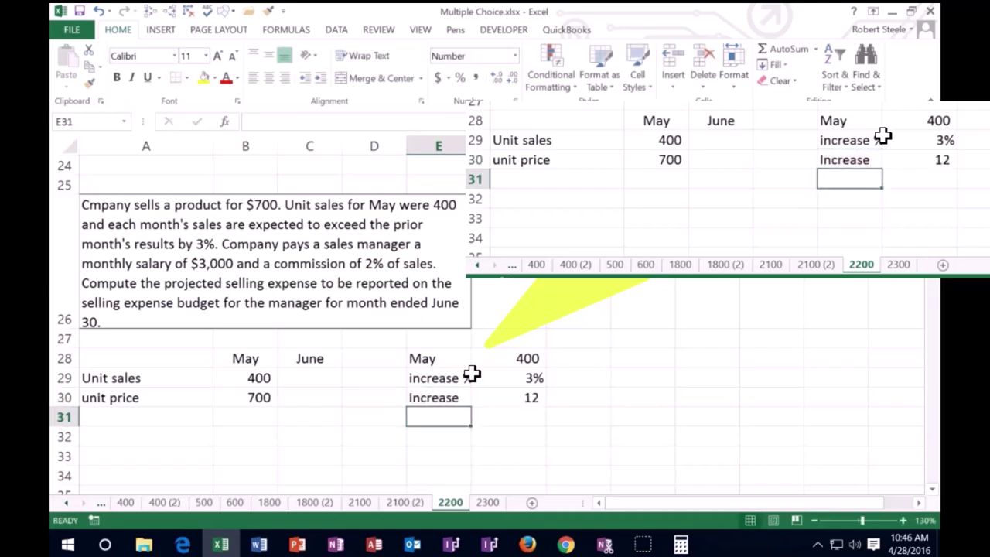
# Underline the growth percentage in F29
pyautogui.press('Right')
pyautogui.click(473, 376)
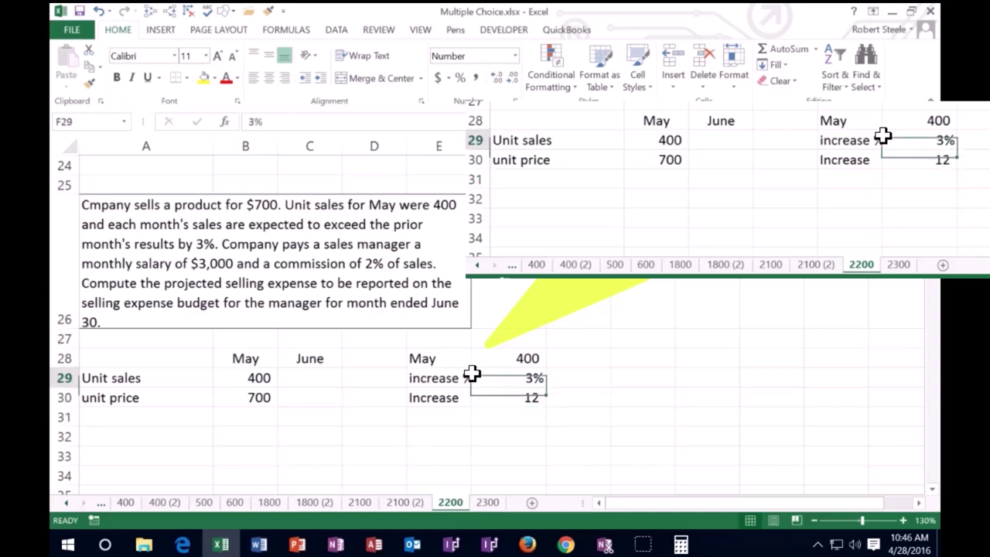
pyautogui.click(147, 77)
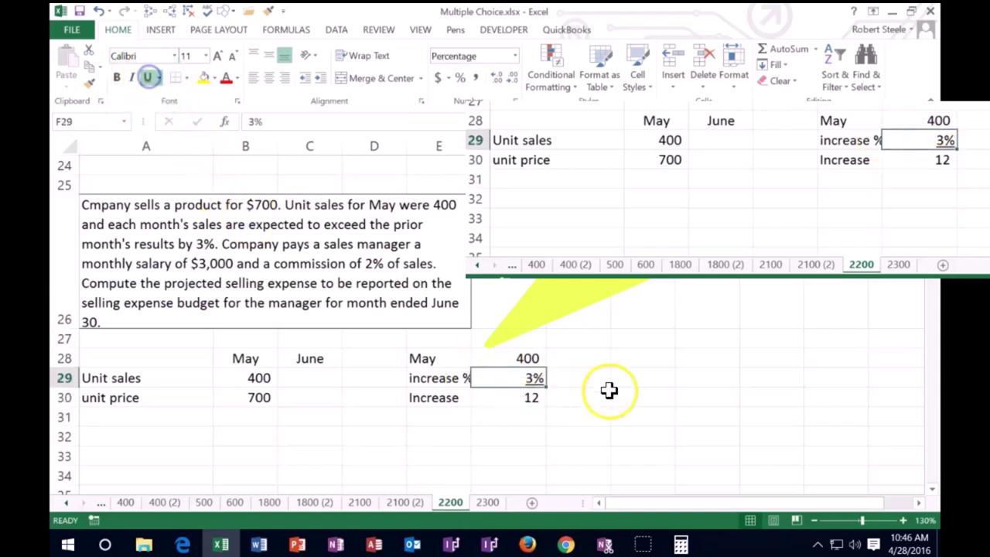
pyautogui.click(613, 392)
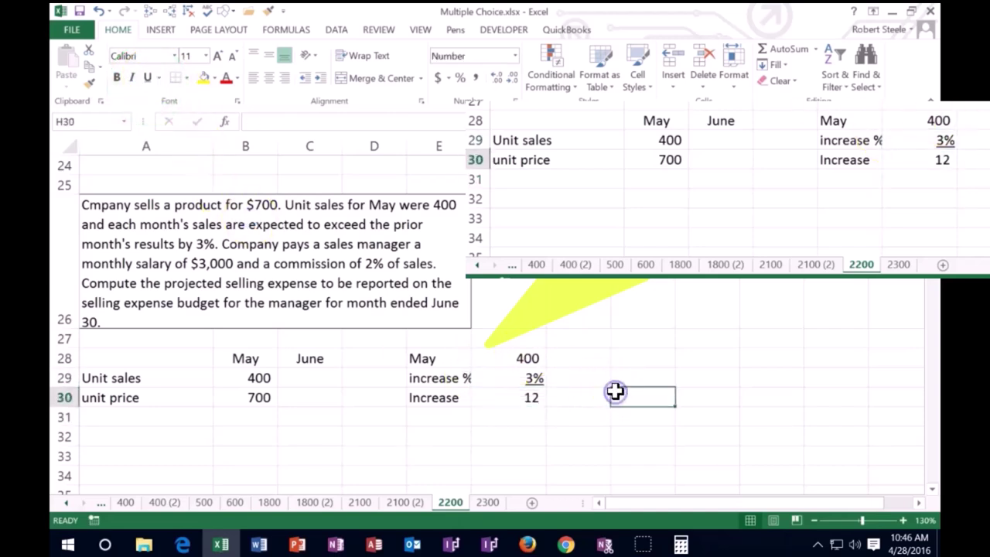
# Enter 400 in F32 and the growth factor 1.03 in F33, formatting F33 as a percentage
pyautogui.click(503, 438)
pyautogui.write('400')
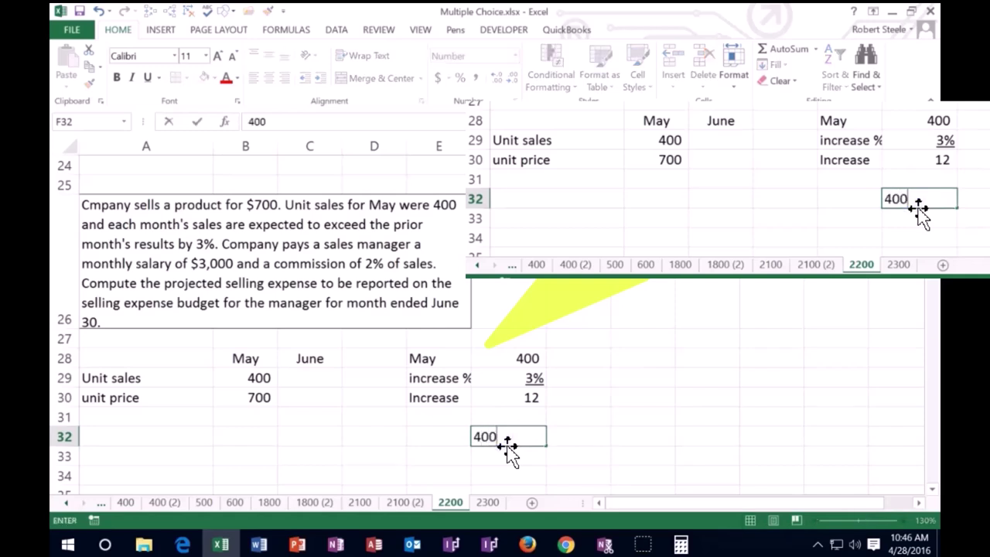
pyautogui.press('Return')
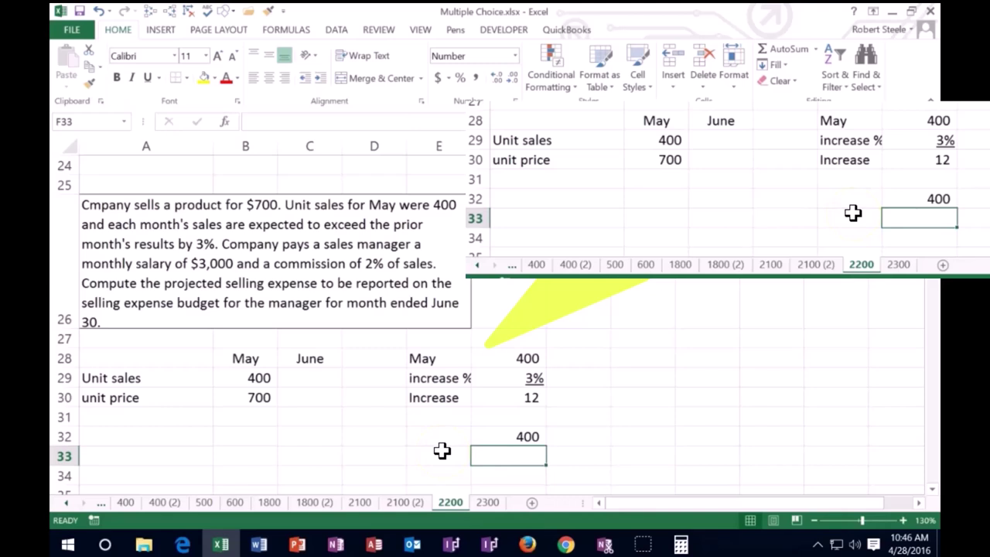
pyautogui.write('1')
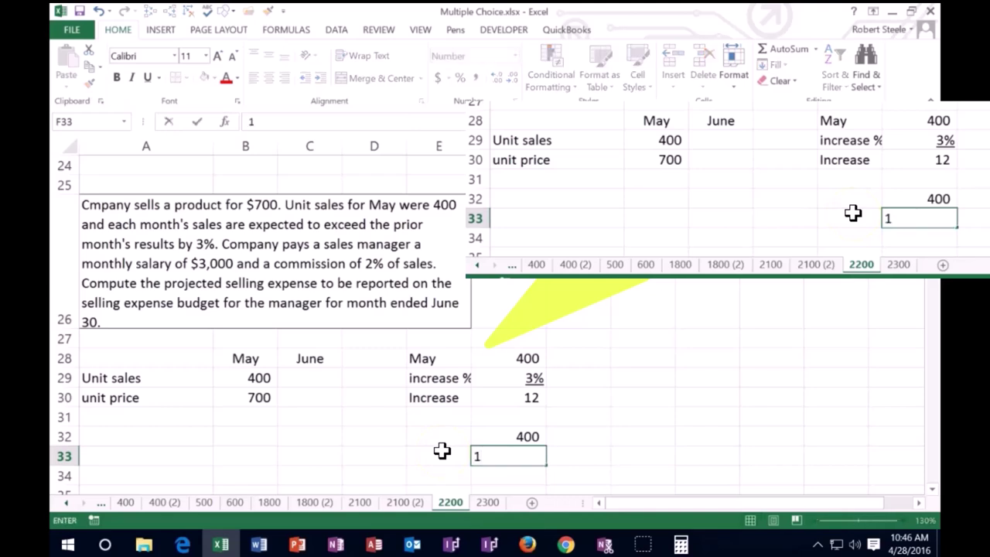
pyautogui.write('.03')
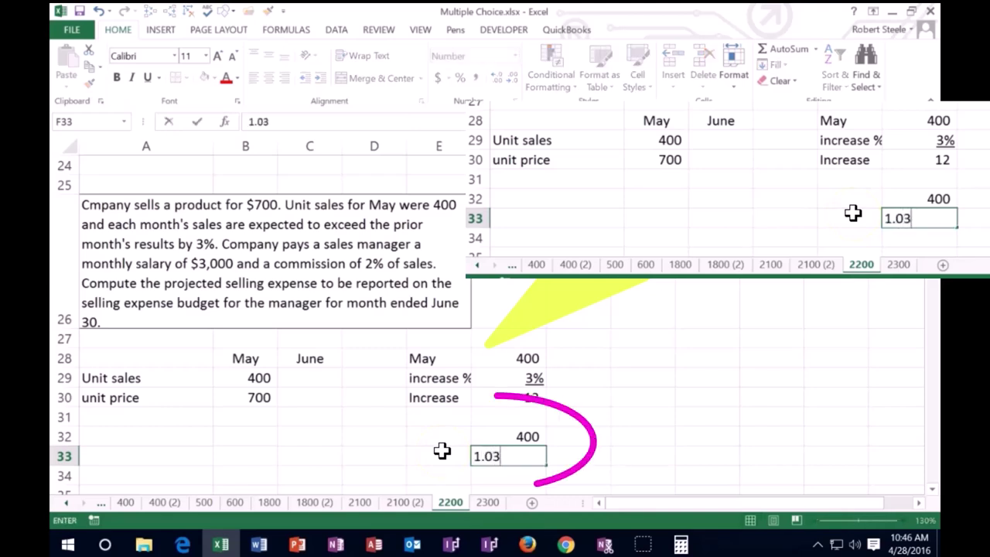
pyautogui.press('Return')
pyautogui.press('Up')
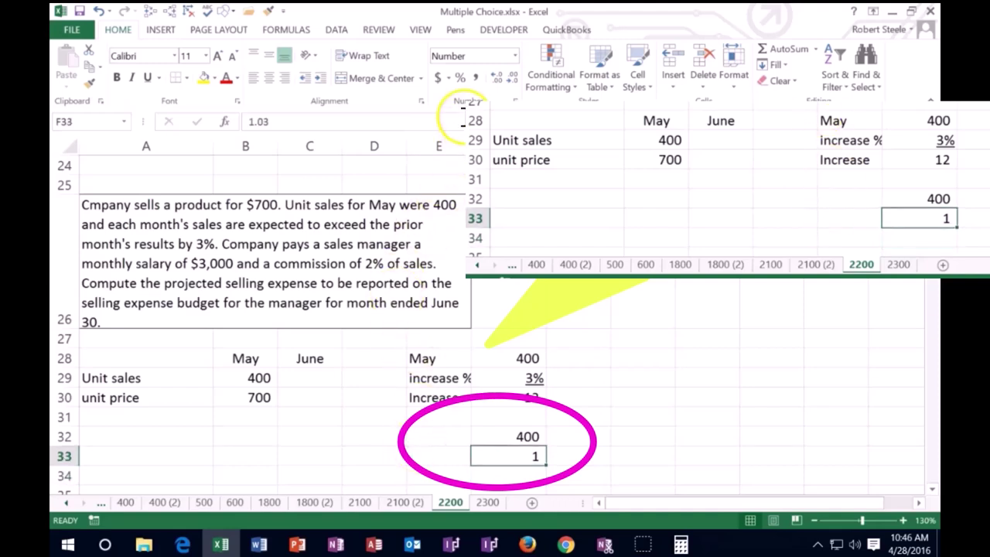
pyautogui.click(459, 78)
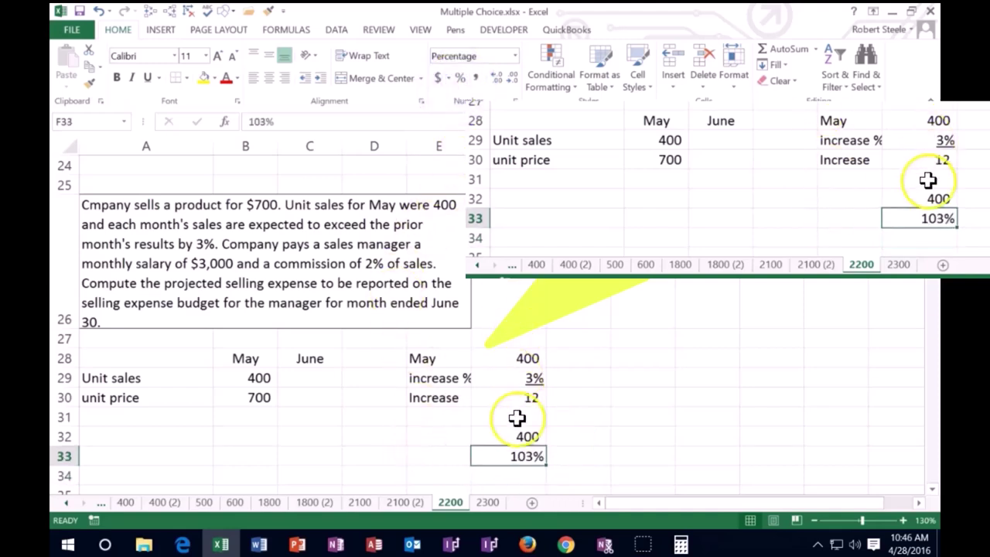
pyautogui.press('Down')
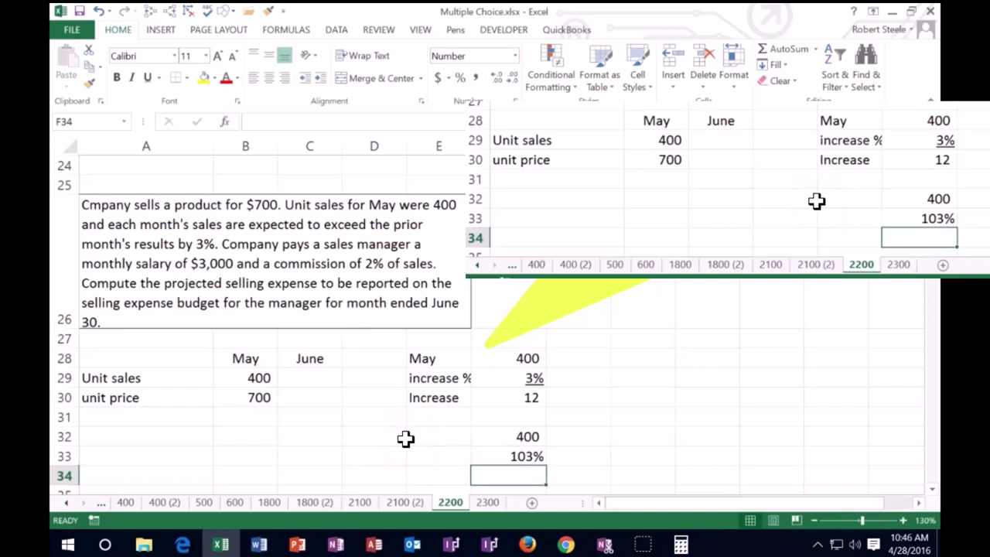
# Calculate June's projected unit sales in F34 with the formula =F32*F33
pyautogui.write('=')
pyautogui.press('Up')
pyautogui.press('Up')
pyautogui.write('*')
pyautogui.press('Up')
pyautogui.press('Return')
pyautogui.press('Up')
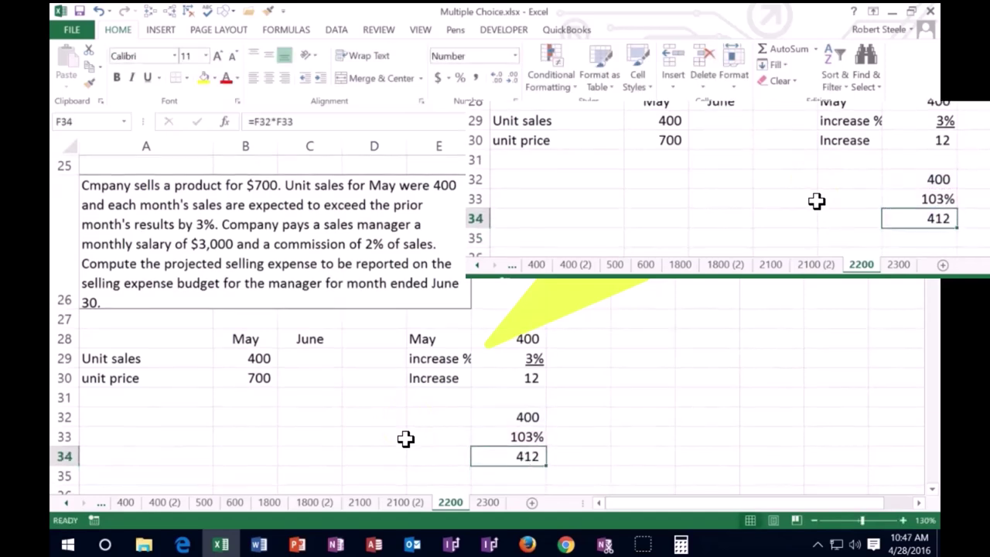
# Compare the two growth calculations in F28:F30 and F32:F34, checking their inputs and formulas
pyautogui.moveTo(527, 418); pyautogui.dragTo(526, 453)
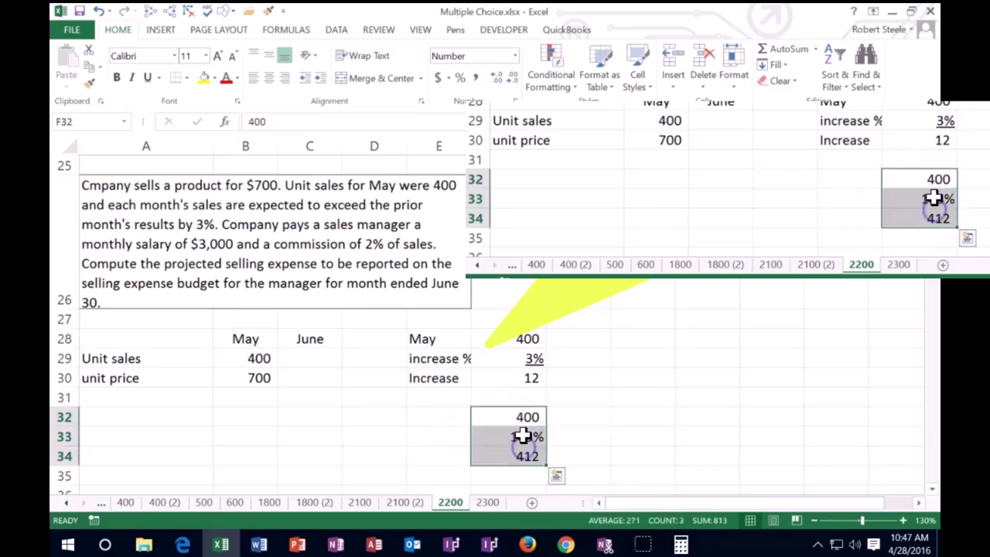
pyautogui.click(597, 377)
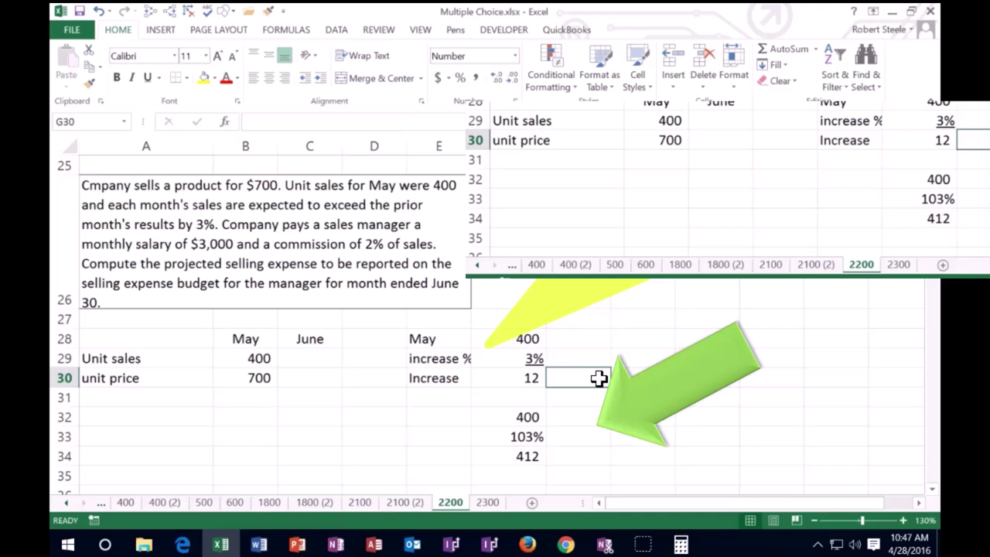
pyautogui.click(529, 343)
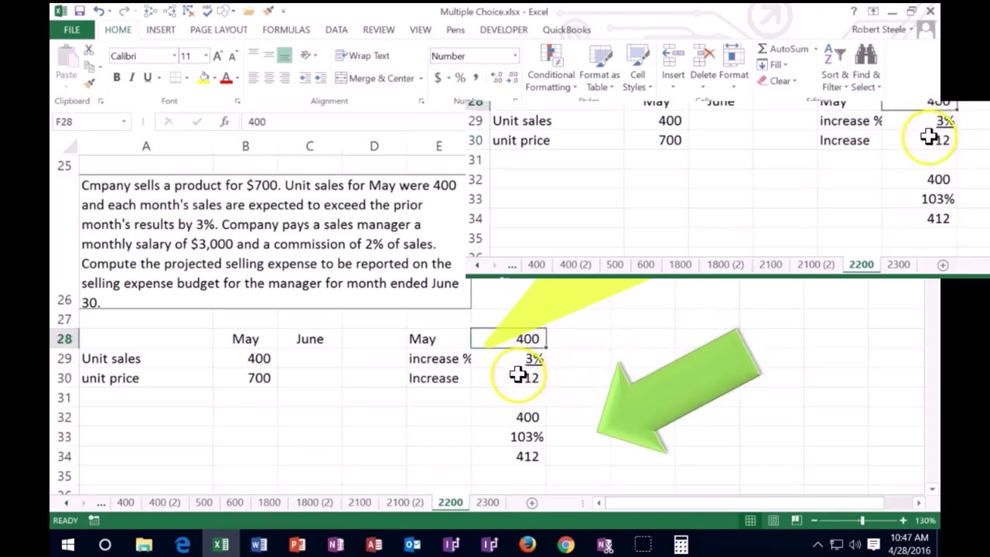
pyautogui.click(518, 373)
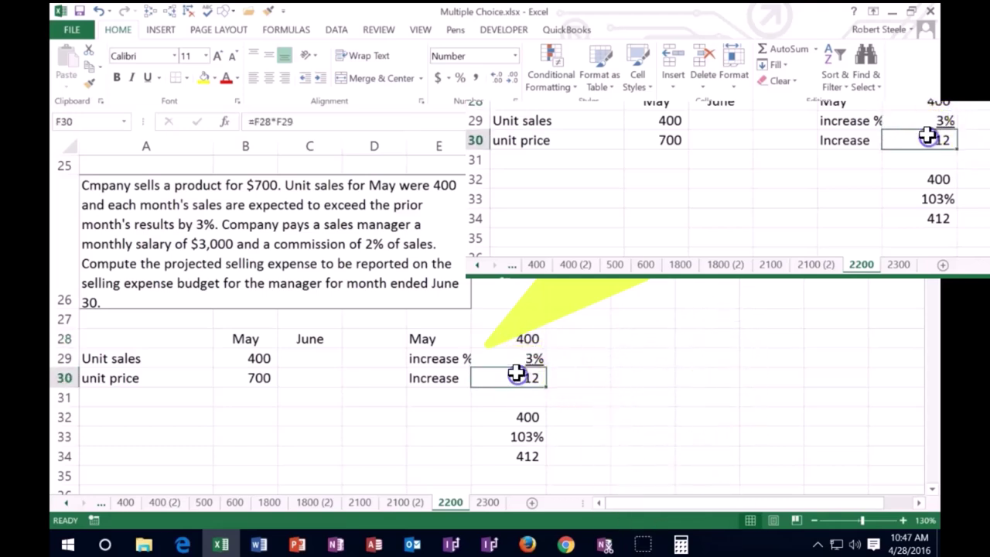
pyautogui.click(499, 416)
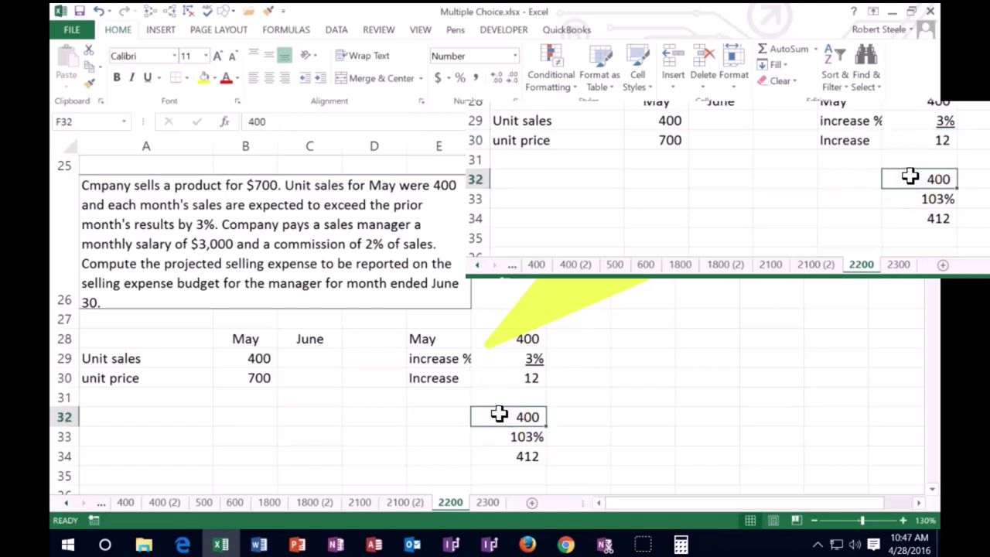
pyautogui.click(500, 456)
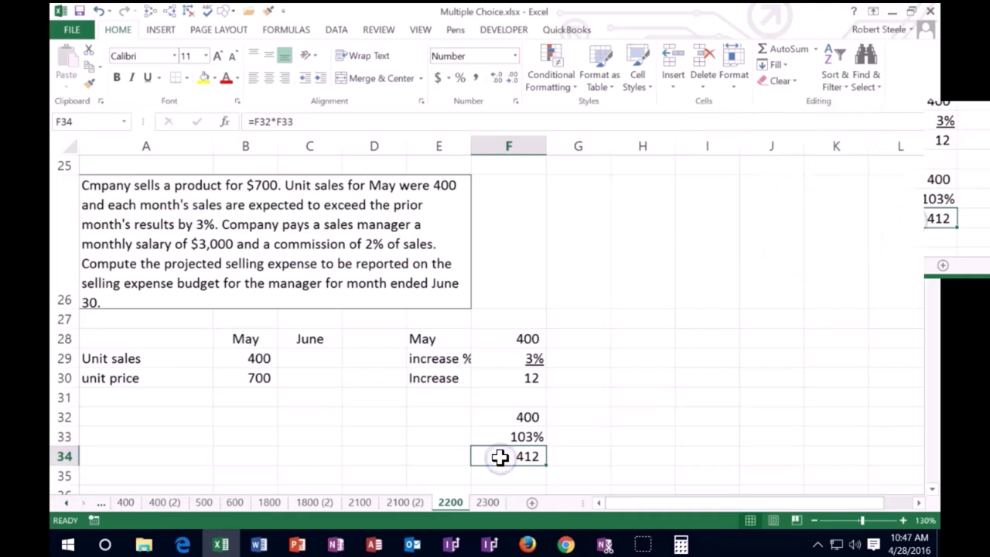
# Calculate June's unit sales in C29 with the formula =B29*1.03 and enter 700 as June's unit price in C30
pyautogui.click(310, 360)
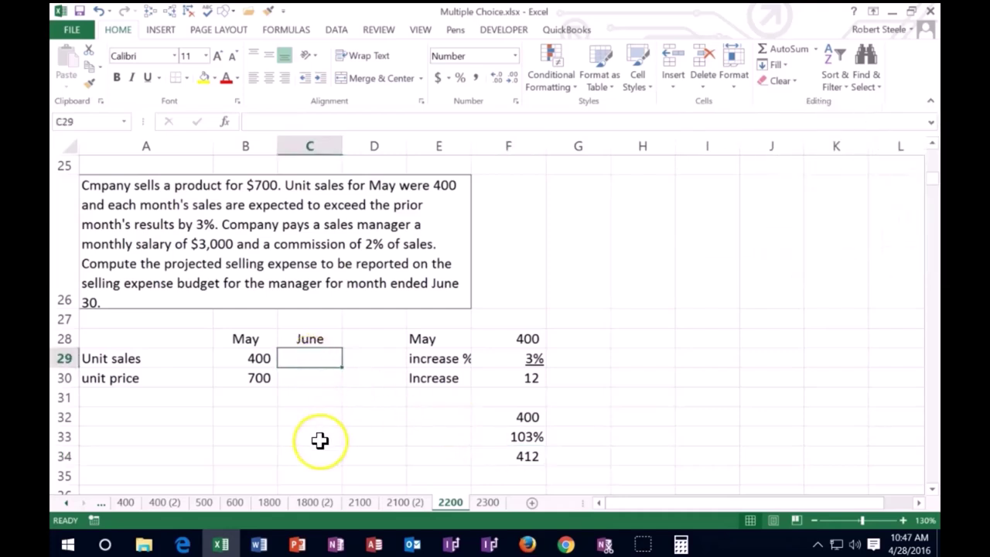
pyautogui.write('=')
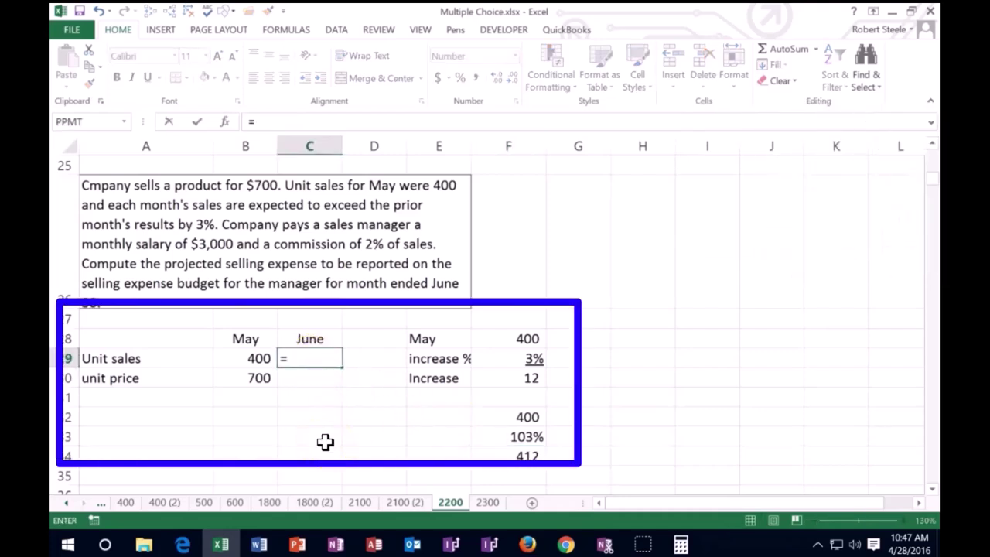
pyautogui.click(255, 358)
pyautogui.write('*')
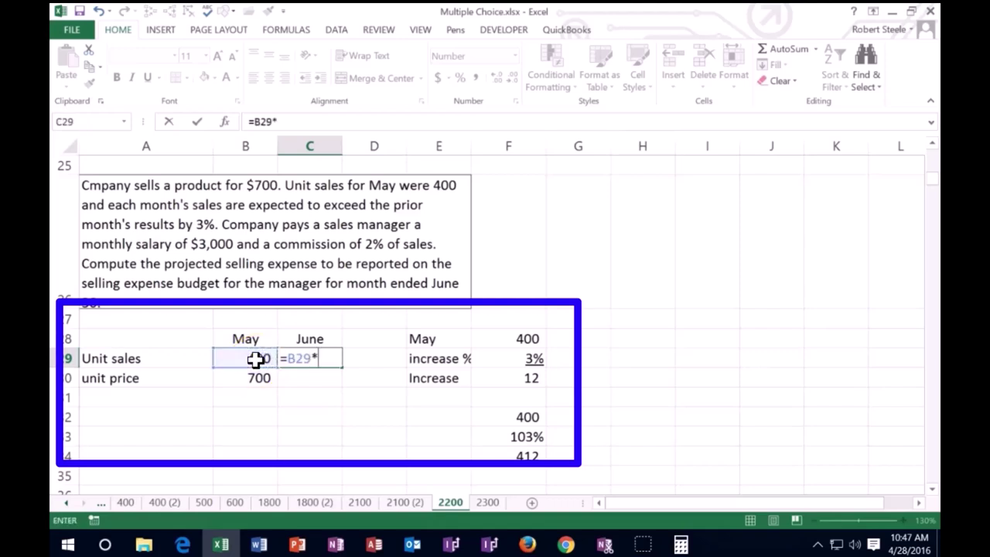
pyautogui.write('1.03')
pyautogui.press('Return')
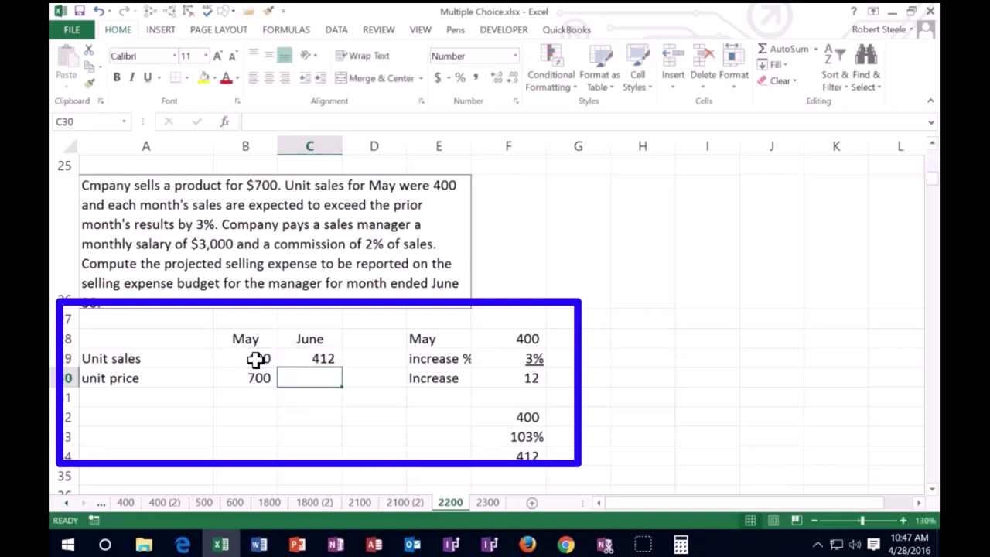
pyautogui.write('700')
pyautogui.press('Return')
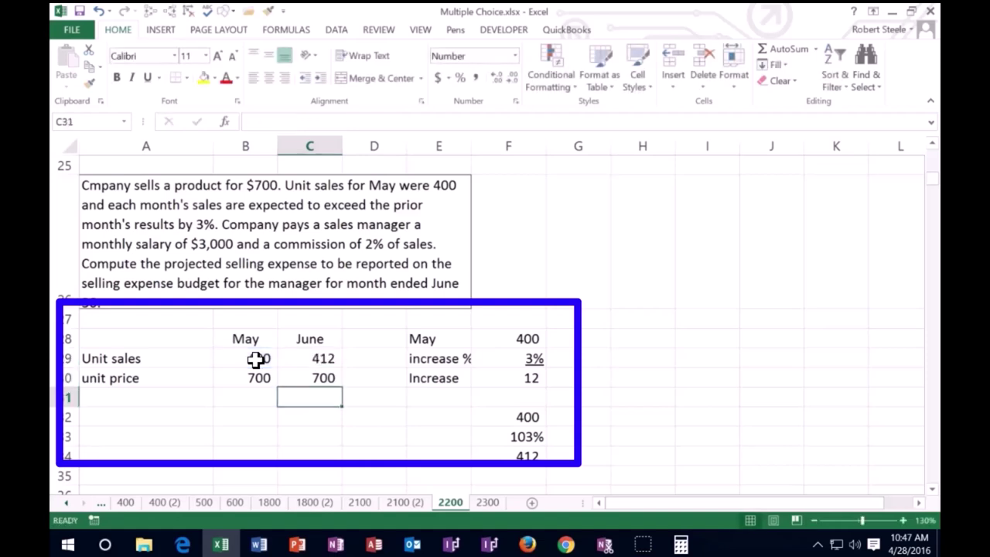
# Calculate May's sales in B31 by multiplying unit sales by unit price with the formula =B29*B30
pyautogui.press('Left')
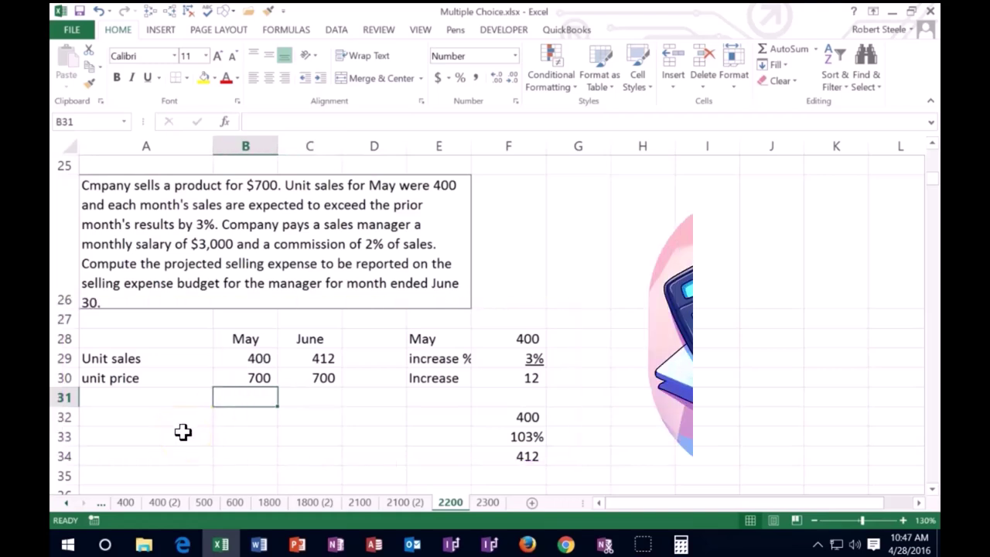
pyautogui.write('=')
pyautogui.click(236, 343)
pyautogui.click(233, 356)
pyautogui.write('*')
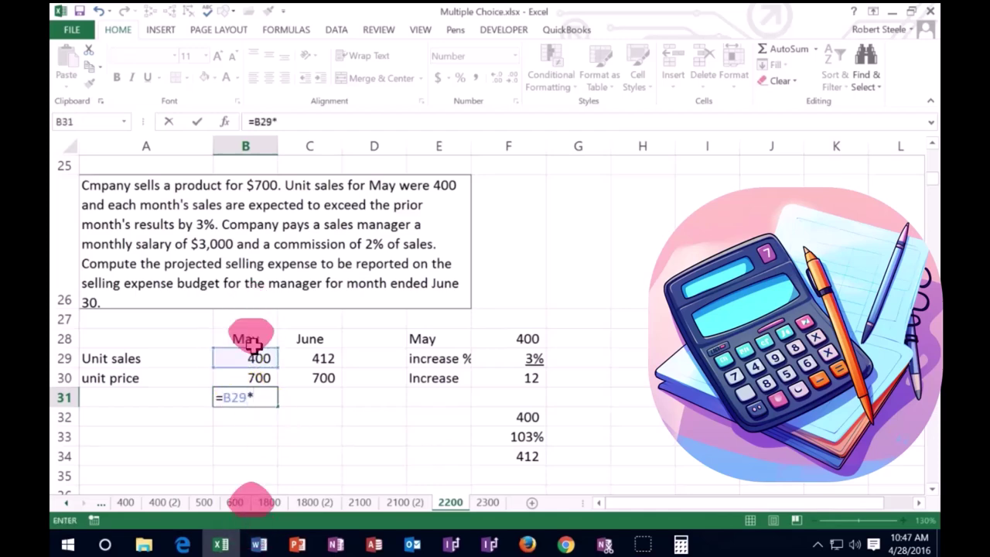
pyautogui.click(254, 379)
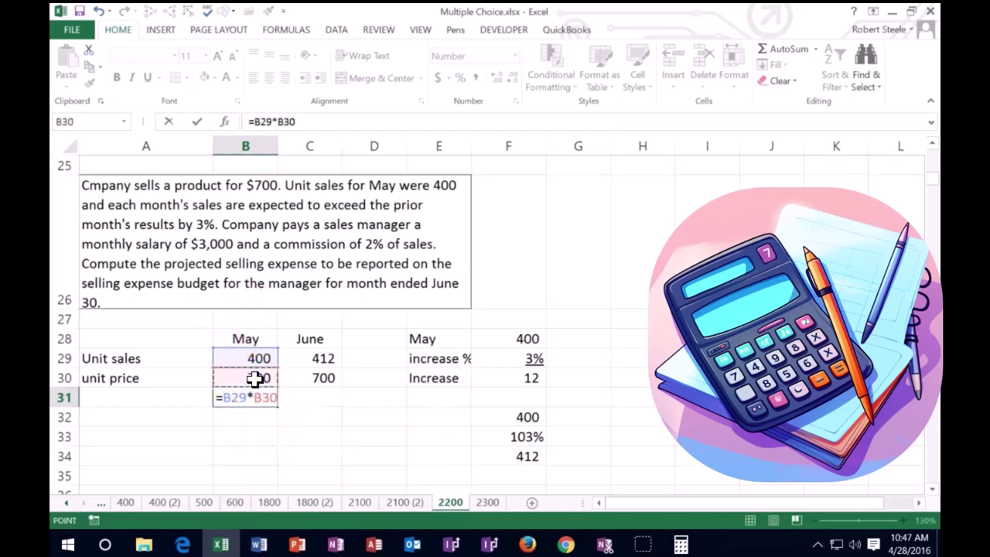
pyautogui.press('Return')
# Calculate June's sales in C31 by multiplying unit sales by unit price with the formula =C29*C30
pyautogui.press('Right')
pyautogui.press('Up')
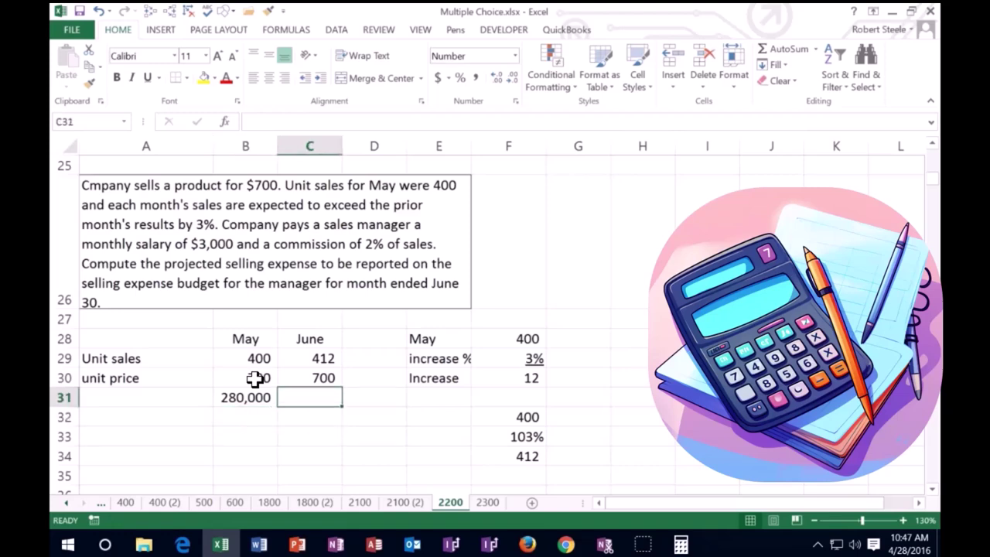
pyautogui.write('=')
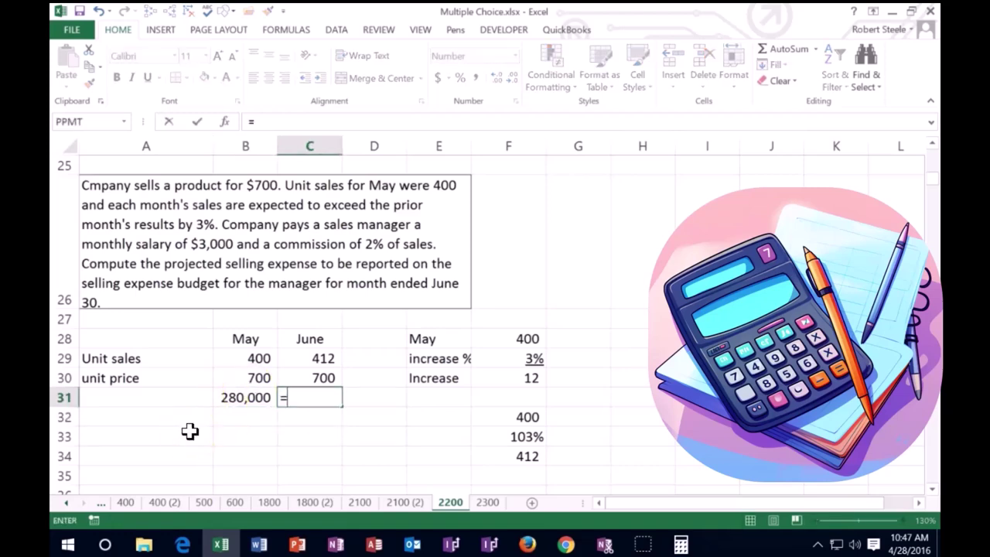
pyautogui.click(318, 358)
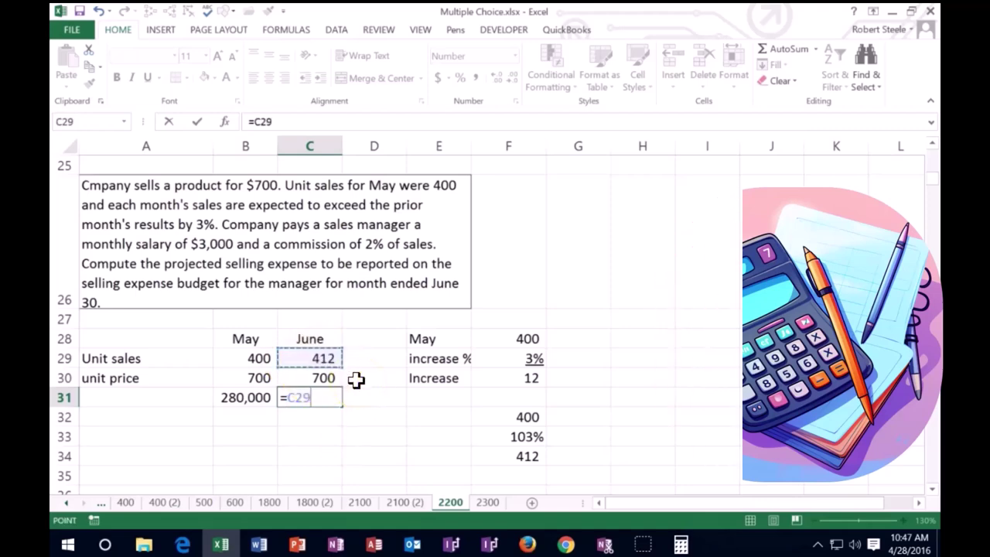
pyautogui.write('*')
pyautogui.click(332, 377)
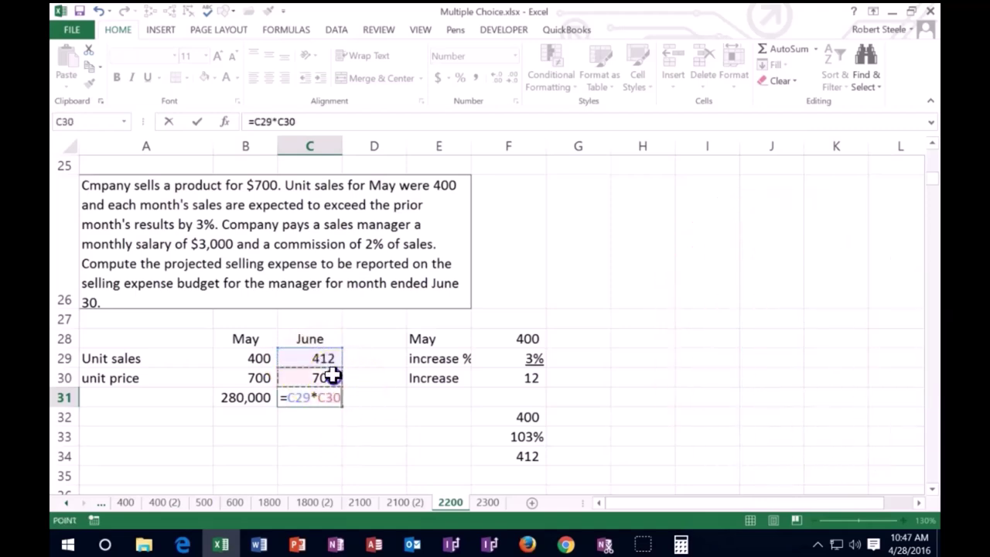
pyautogui.press('Return')
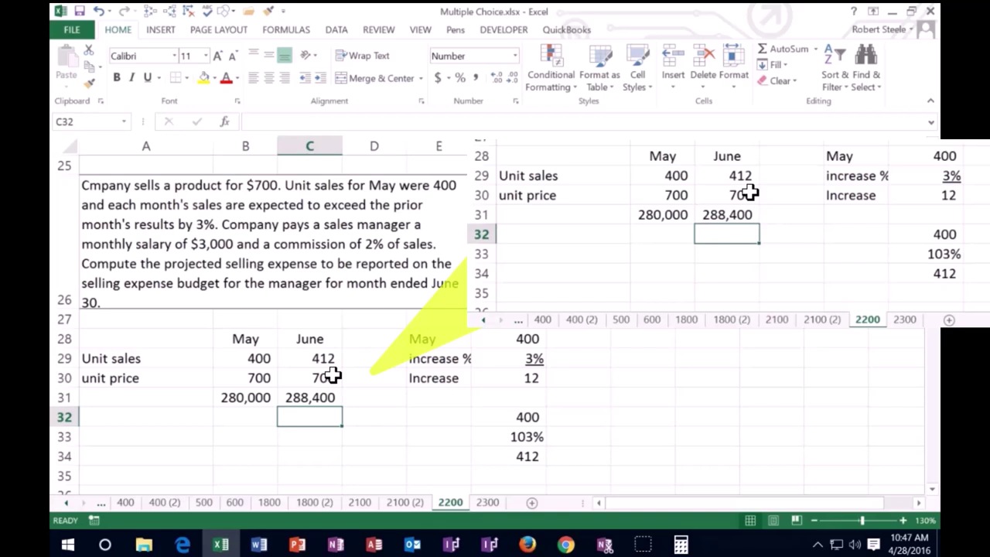
# Label the row of unit sales multiplied by unit price as "Sales" in A31
pyautogui.press('Left')
pyautogui.press('Left')
pyautogui.press('Up')
pyautogui.write('Sales')
pyautogui.press('Return')
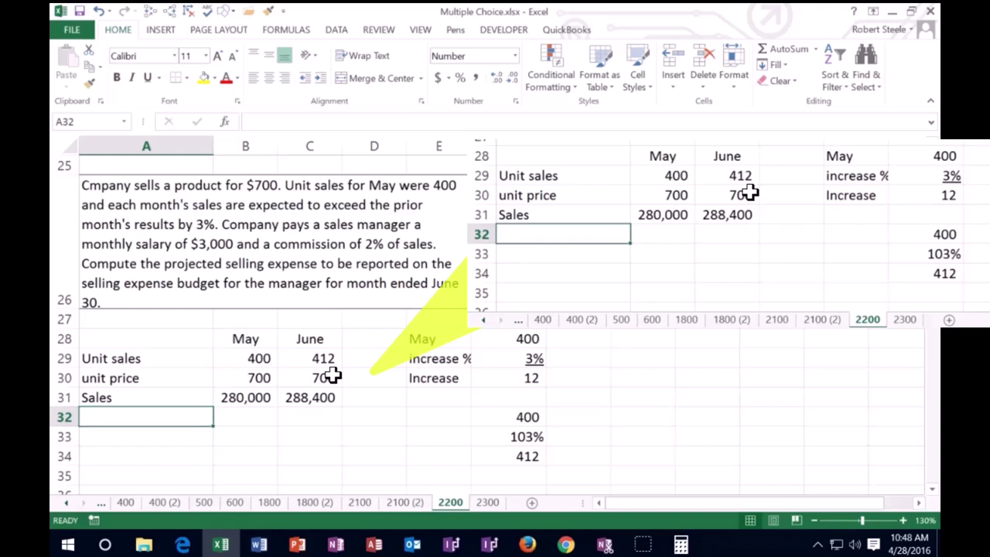
# Add the label "Commission rate" in A33 and enter .02 as June's rate in C33
pyautogui.press('Down')
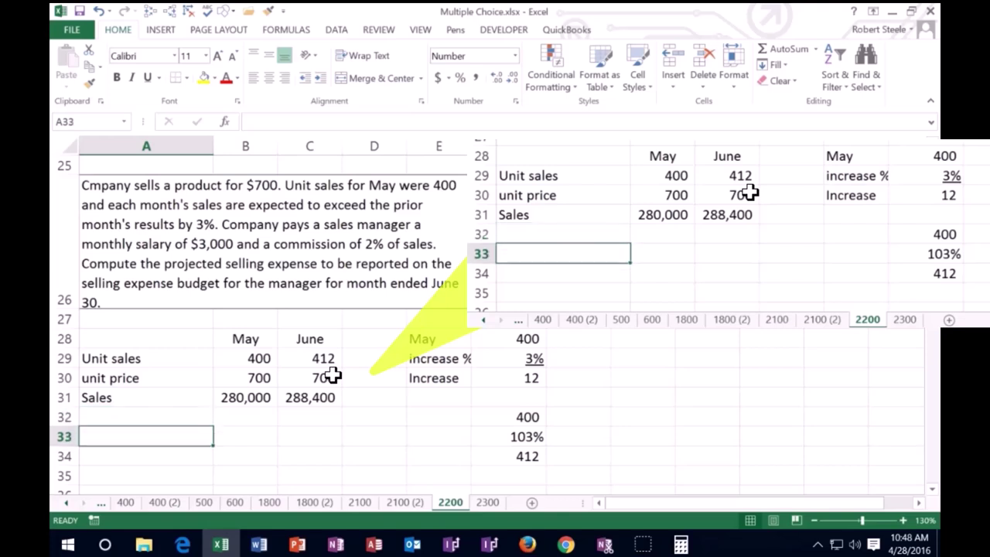
pyautogui.write('Comm')
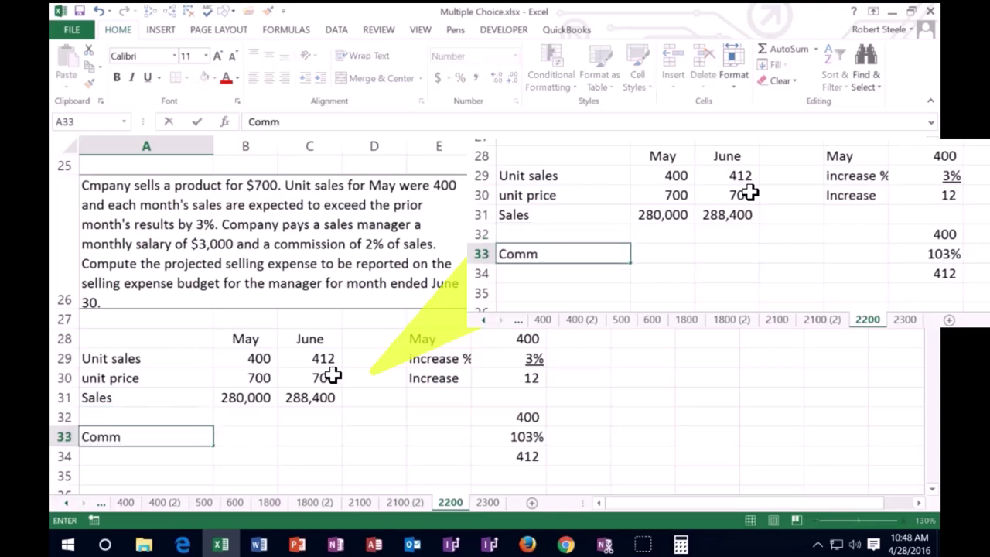
pyautogui.write('ission rate')
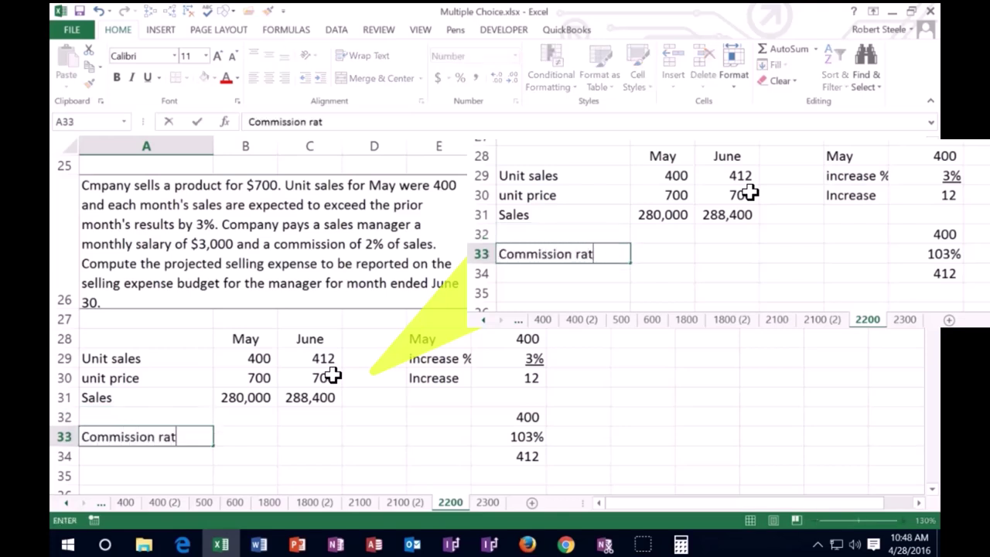
pyautogui.press('Tab')
pyautogui.press('Tab')
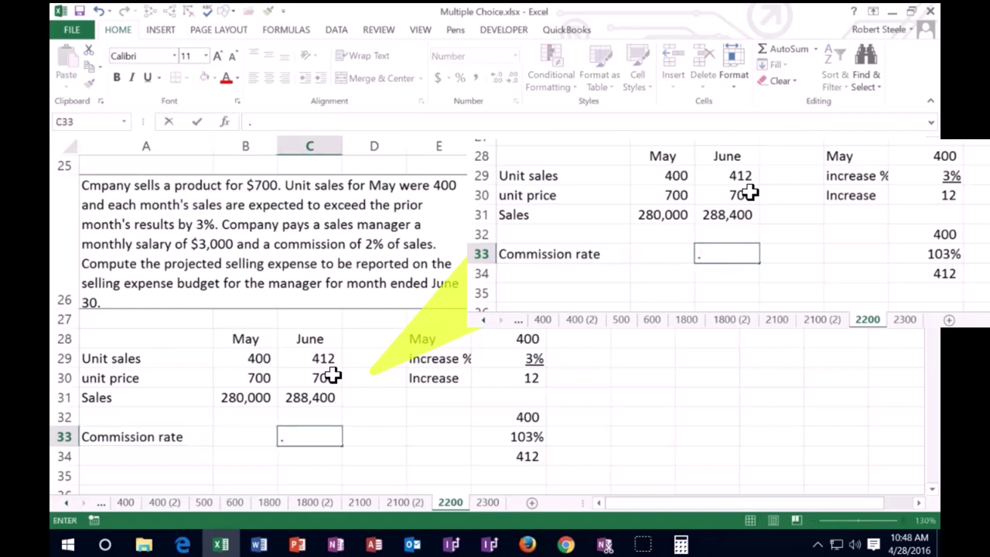
pyautogui.write('.02')
pyautogui.press('Return')
# Format June's commission rate in C33 as a percentage
pyautogui.press('Up')
pyautogui.press('Right')
pyautogui.press('Right')
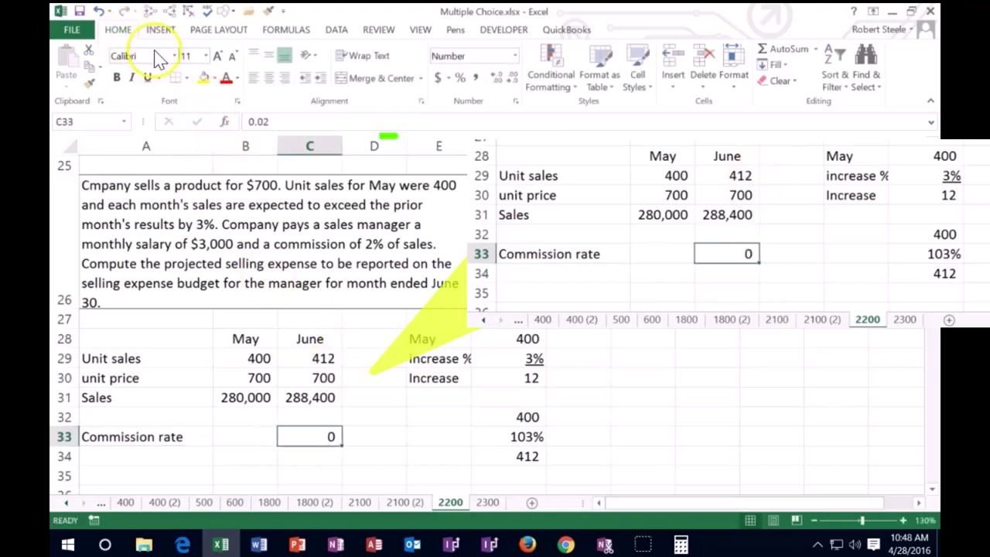
pyautogui.click(494, 79)
pyautogui.click(494, 80)
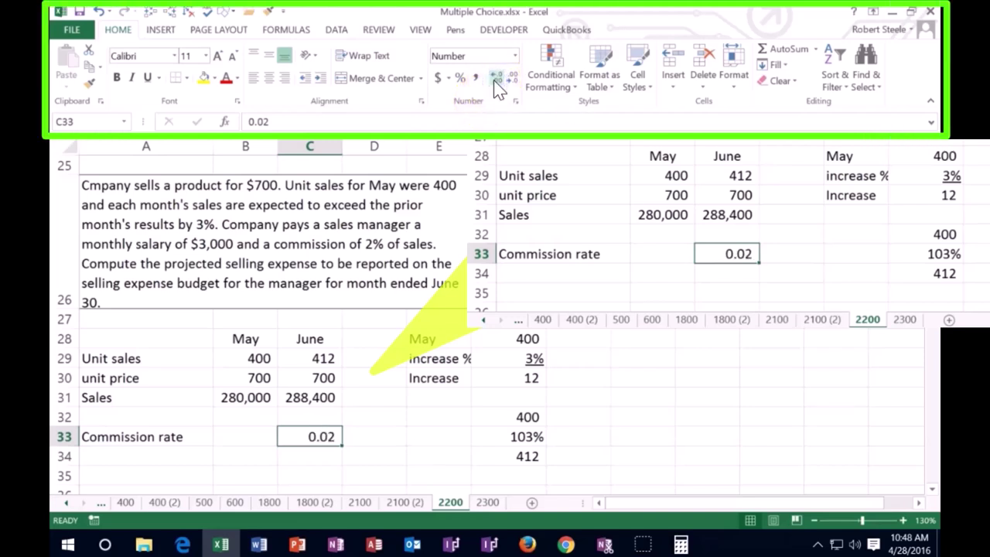
pyautogui.click(461, 79)
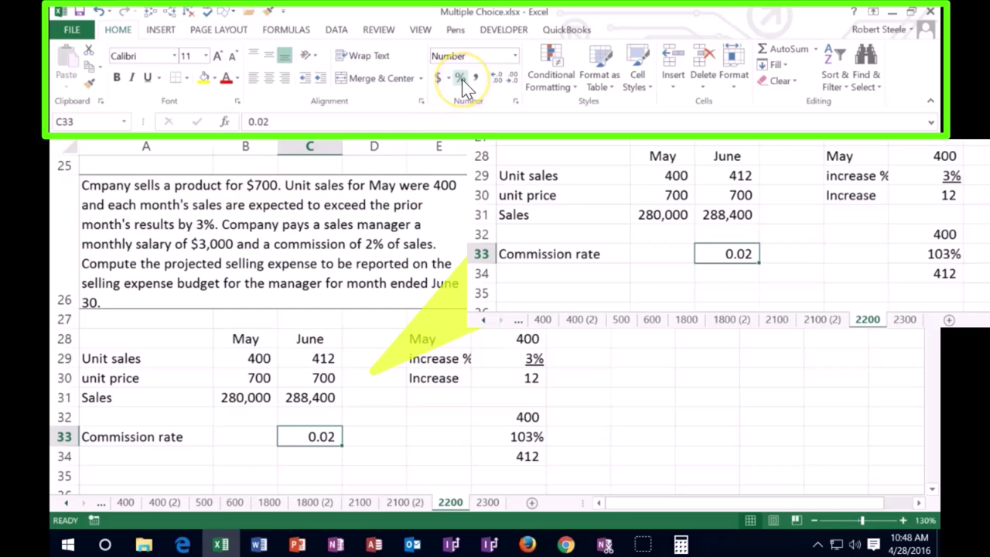
pyautogui.click(463, 80)
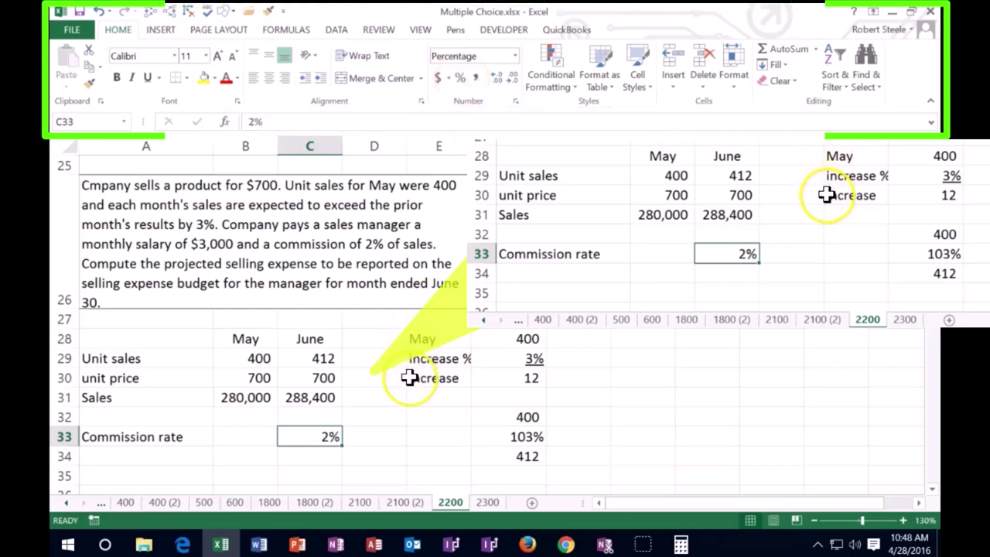
# Calculate June's commission in C34 by multiplying sales by the commission rate with the formula =C31*C33
pyautogui.press('Return')
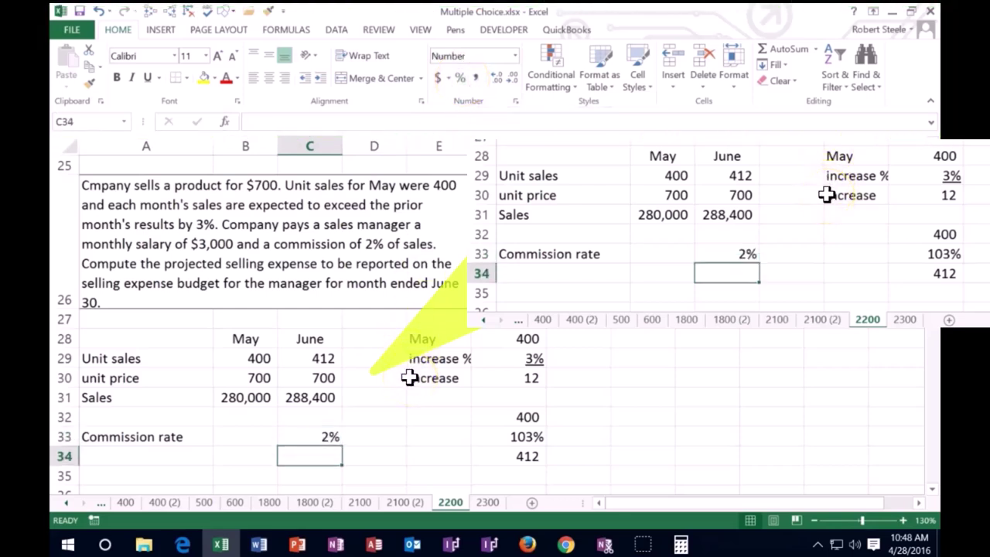
pyautogui.write('=')
pyautogui.click(309, 397)
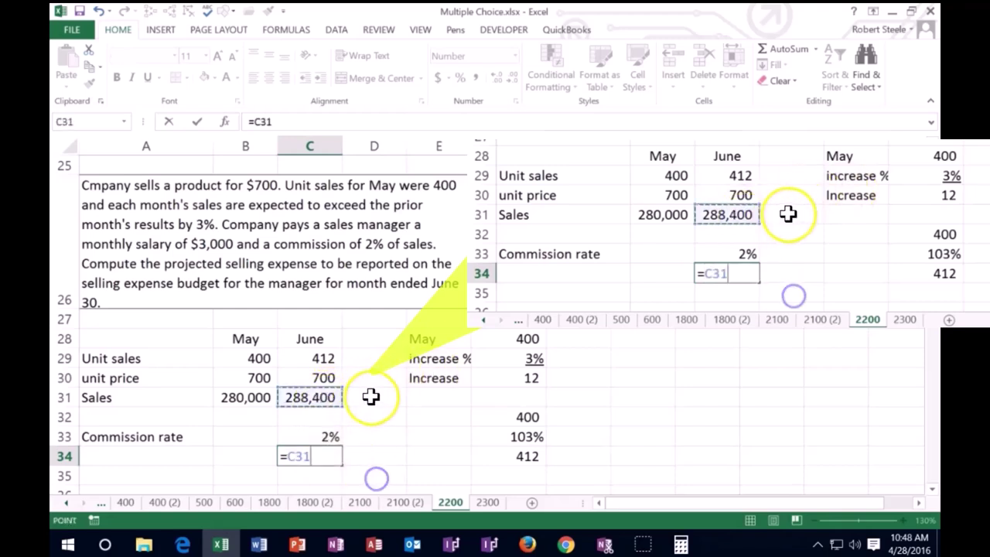
pyautogui.write('*')
pyautogui.click(328, 438)
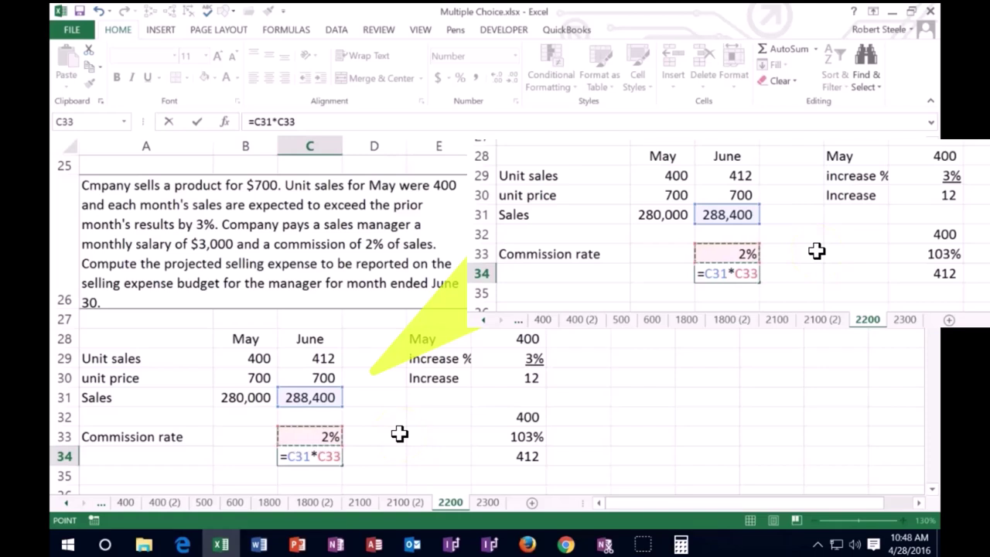
pyautogui.press('Return')
# Label the calculated commission amount as "Commission" in A34
pyautogui.press('Left')
pyautogui.press('Left')
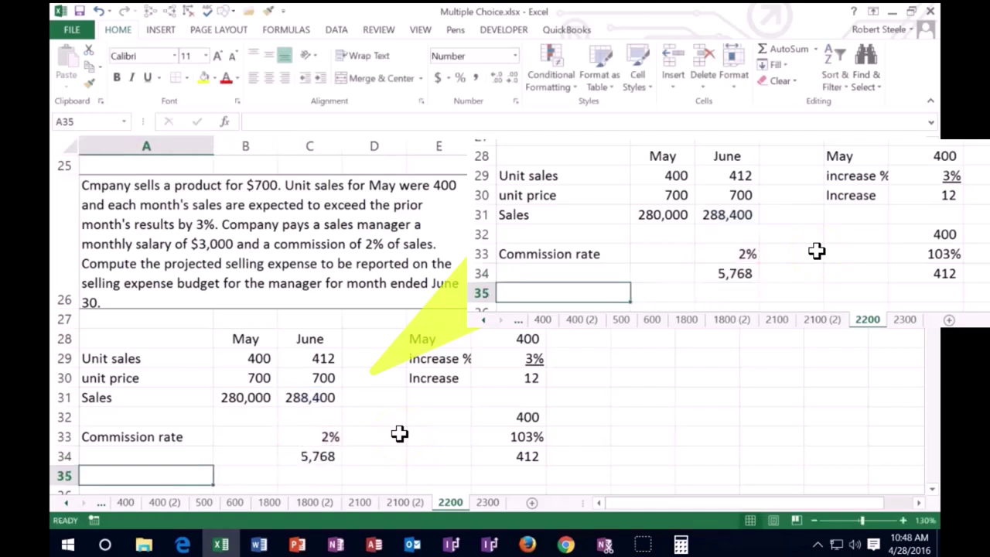
pyautogui.press('Up')
pyautogui.write('Commi')
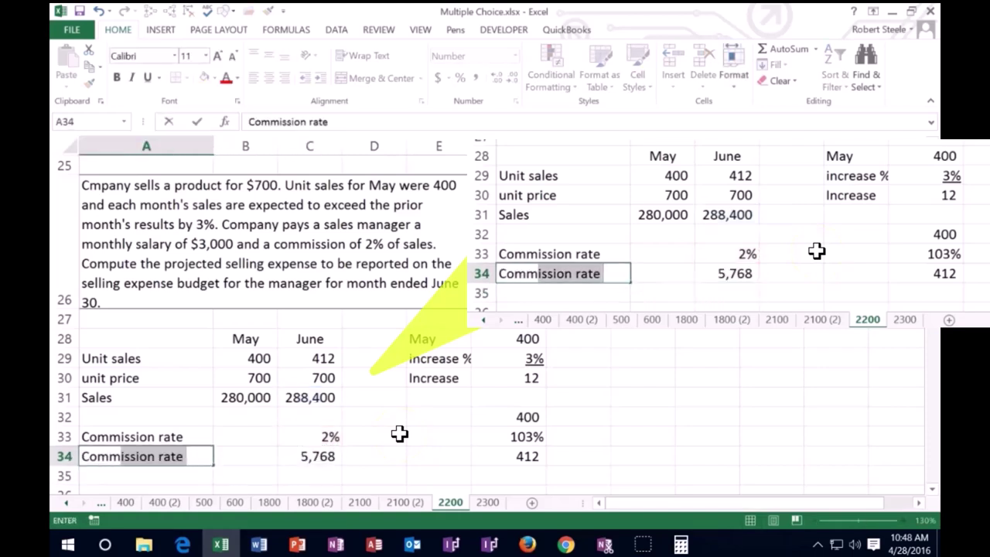
pyautogui.write('ssion')
pyautogui.press('Delete')
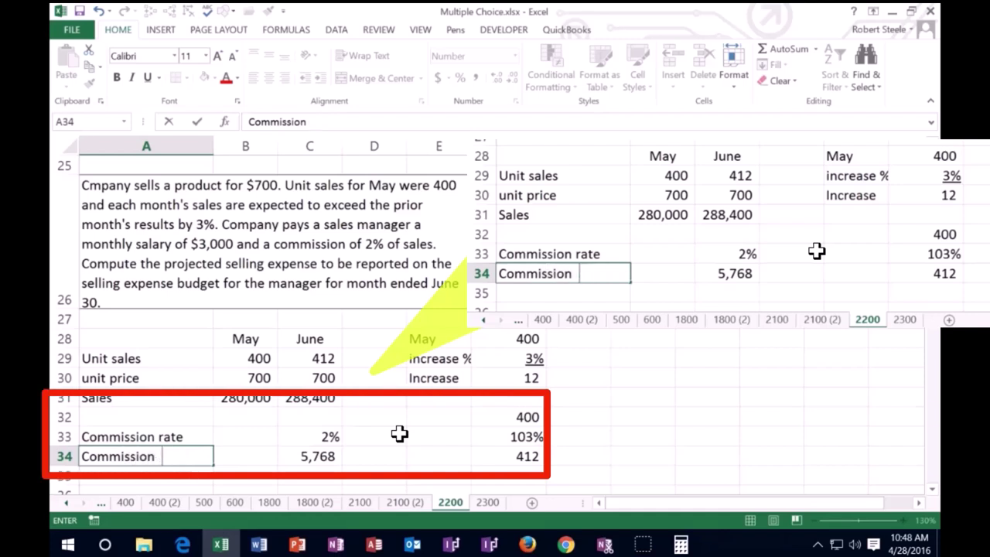
pyautogui.press('Return')
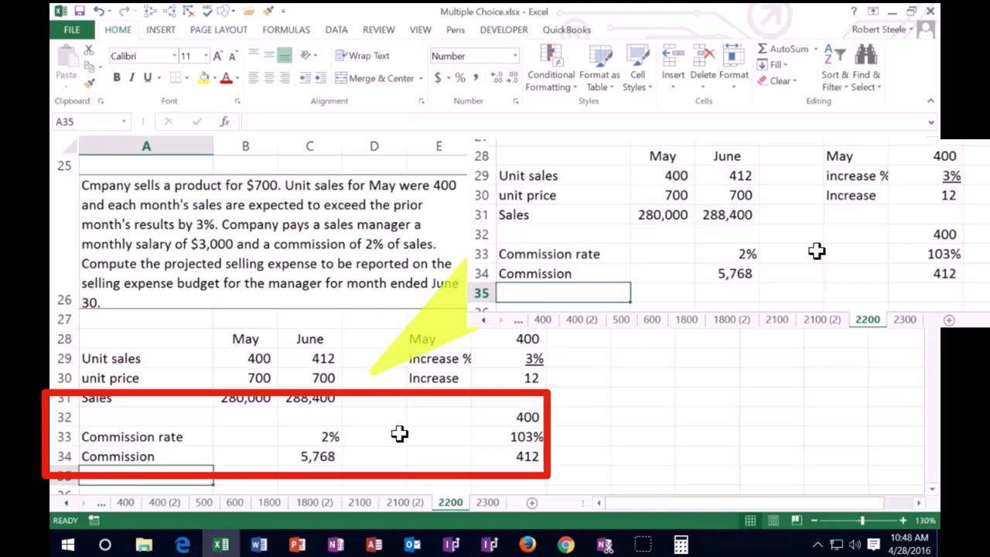
# Add the label "Salary" in A35 and enter 3000 as the June salary in C35
pyautogui.write('Salary')
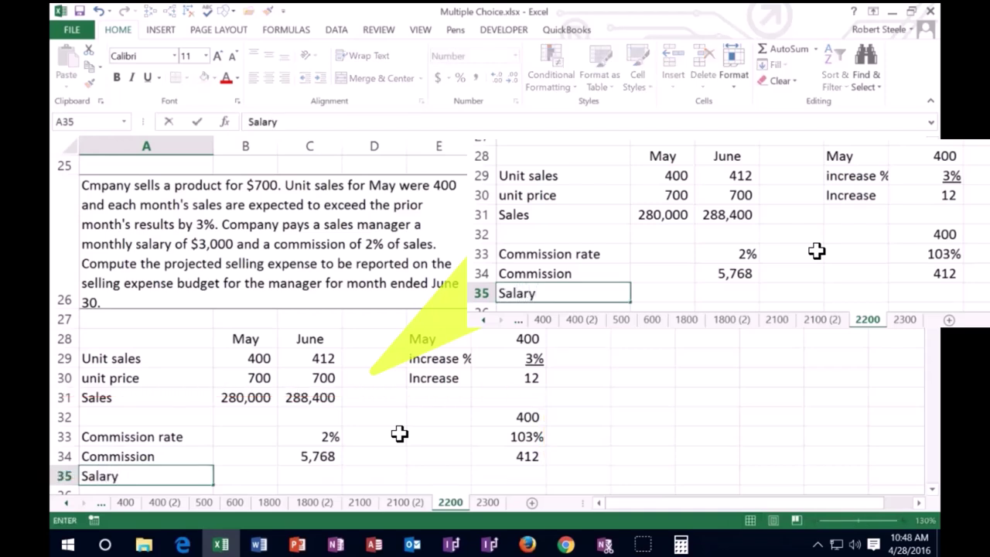
pyautogui.press('Tab')
pyautogui.press('Tab')
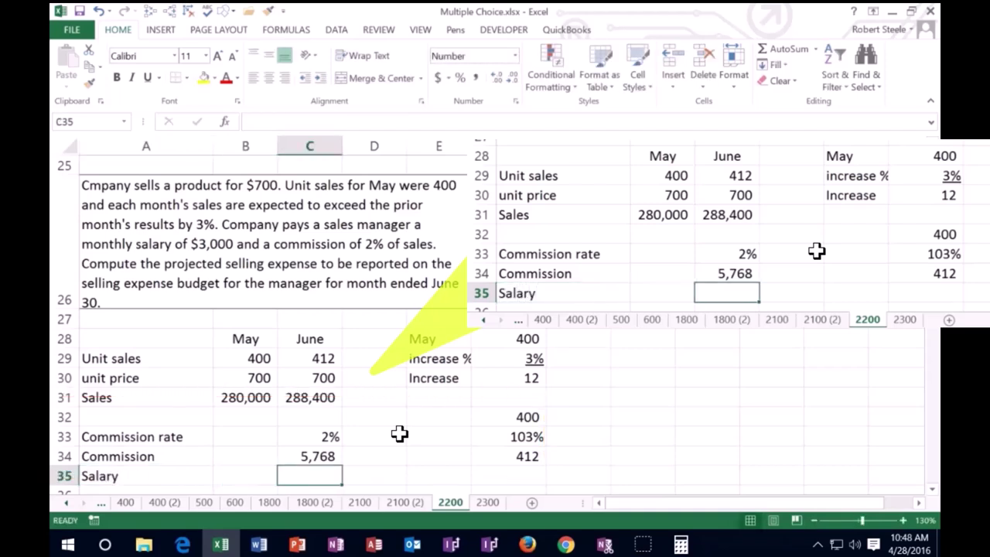
pyautogui.write('3000')
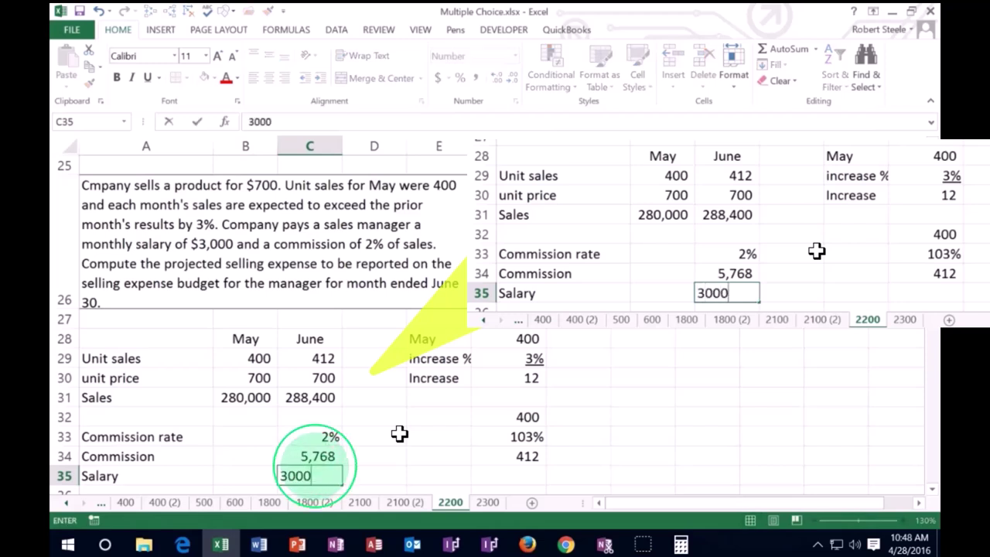
pyautogui.press('Return')
# Calculate the projected June selling expense in C36 by adding commission and salary with the formula =C34+C35
pyautogui.press('Tab')
pyautogui.press('Tab')
pyautogui.write('=')
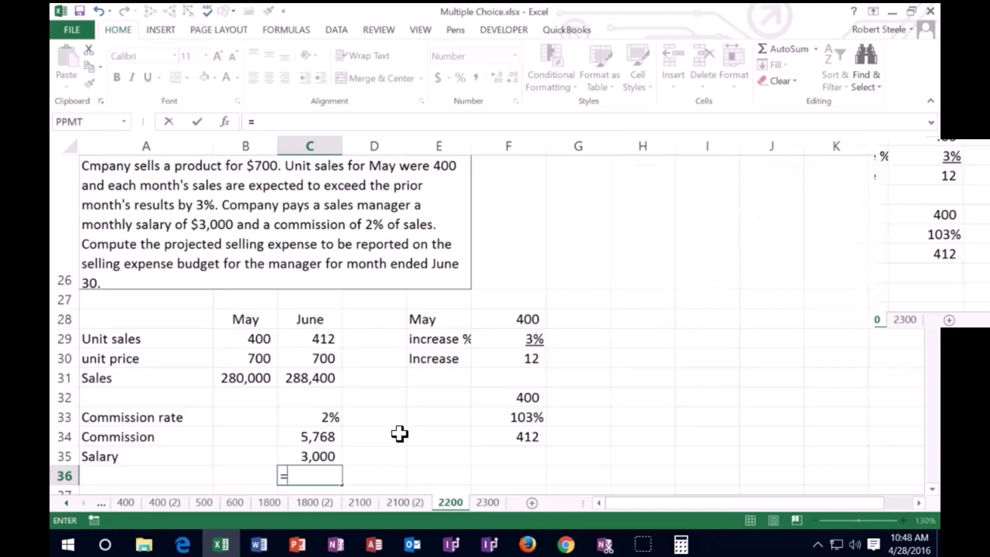
pyautogui.click(325, 436)
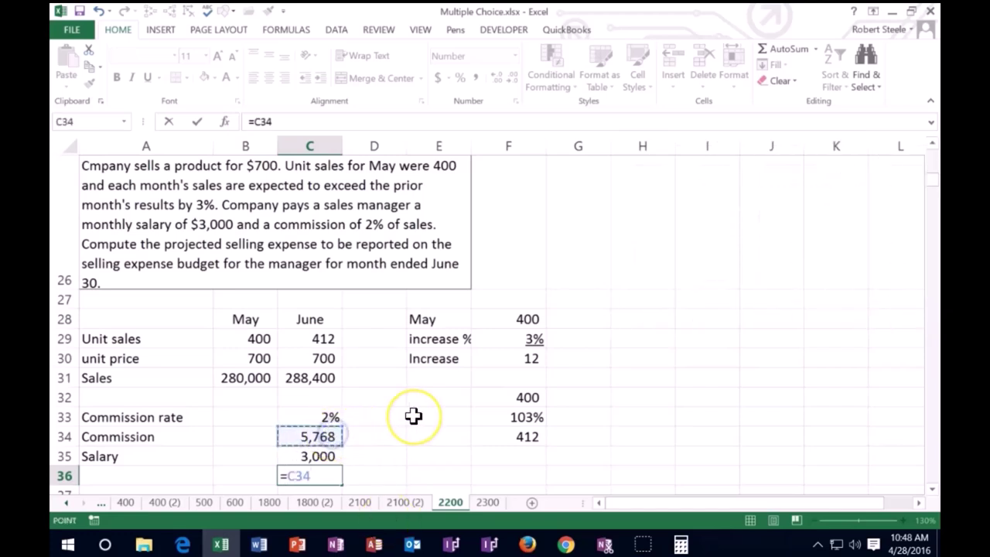
pyautogui.write('+')
pyautogui.click(337, 456)
pyautogui.press('Return')
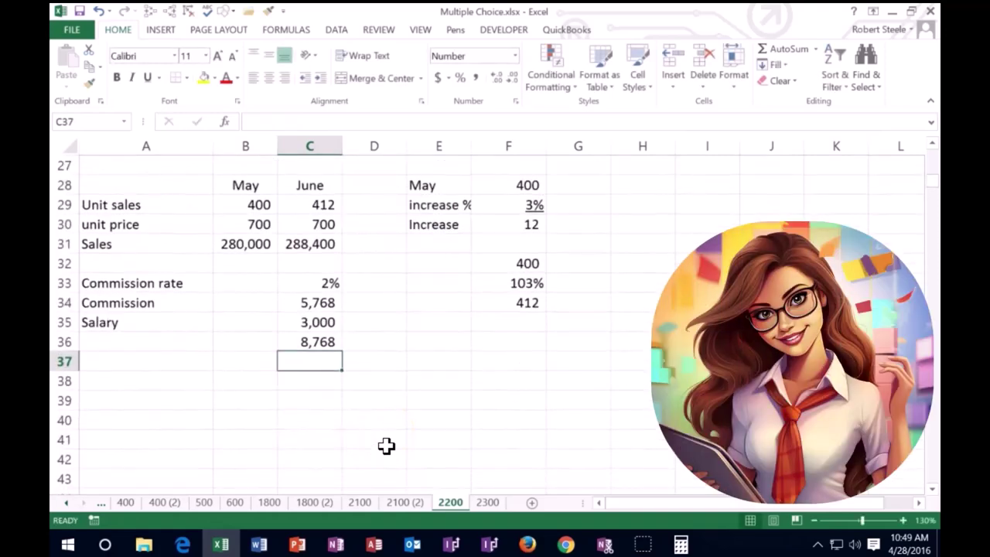
# Review the sales manager selling expense problem in row 26 together with the May and June calculations below it
pyautogui.scroll(1, 386, 446)
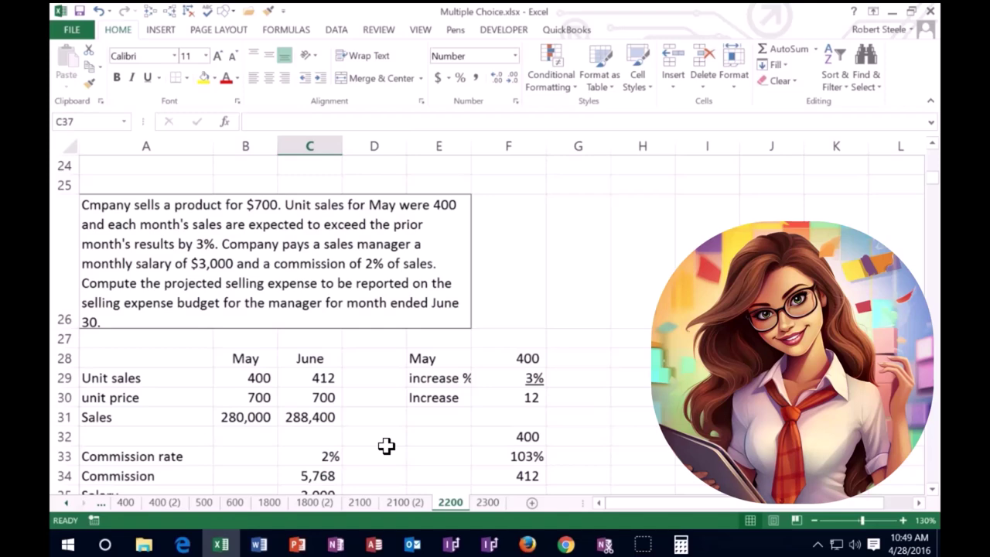
pyautogui.scroll(-1, 386, 446)
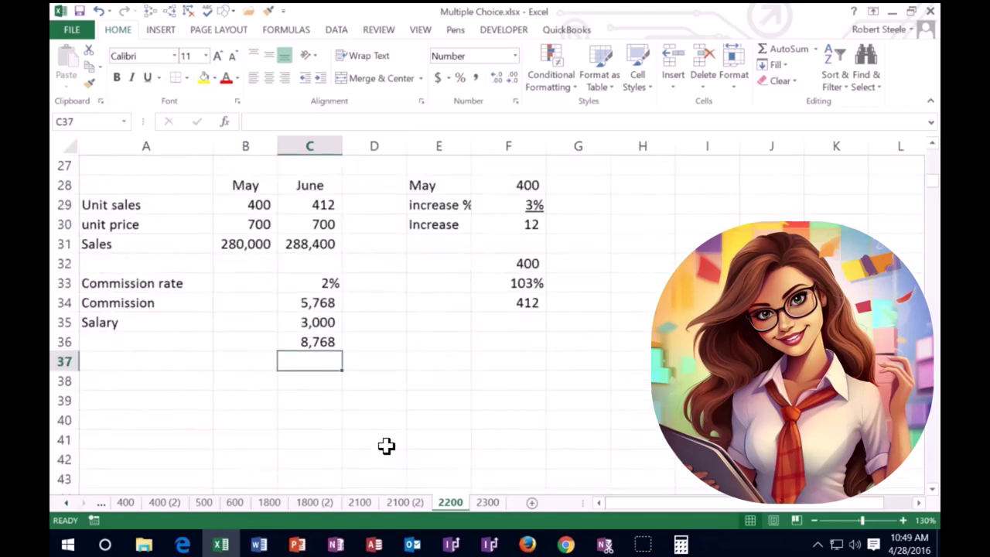
pyautogui.scroll(1, 386, 446)
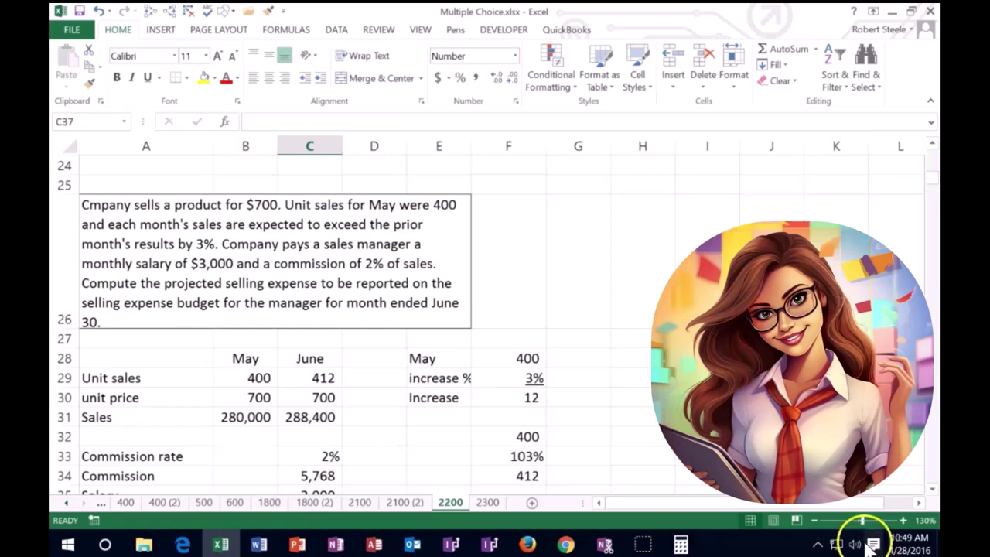
pyautogui.click(815, 520)
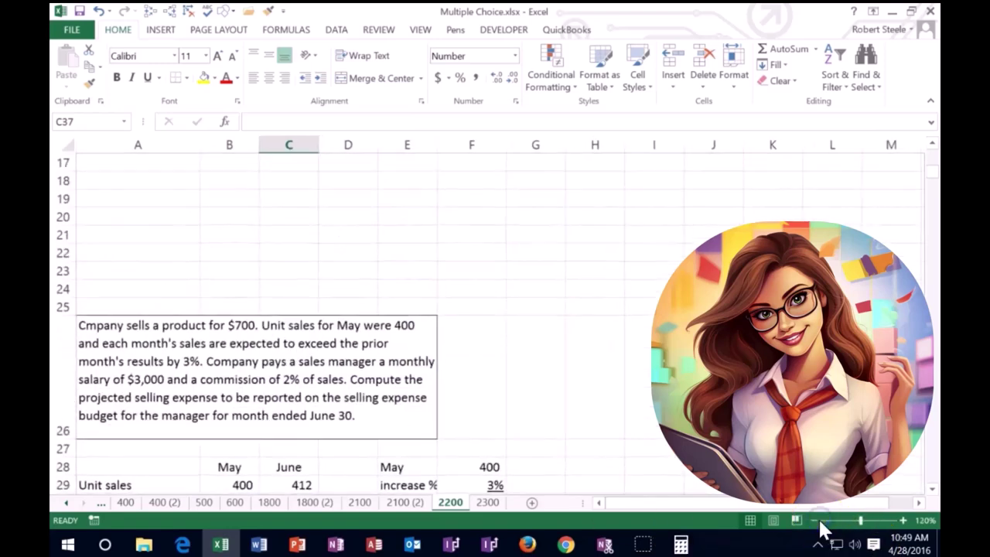
pyautogui.click(815, 521)
pyautogui.scroll(-4, 611, 420)
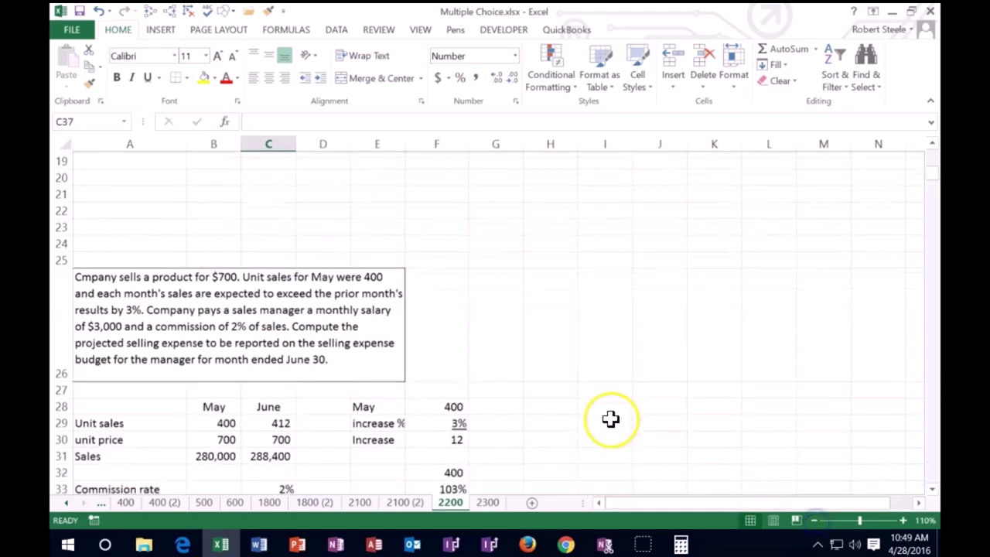
pyautogui.scroll(2, 611, 420)
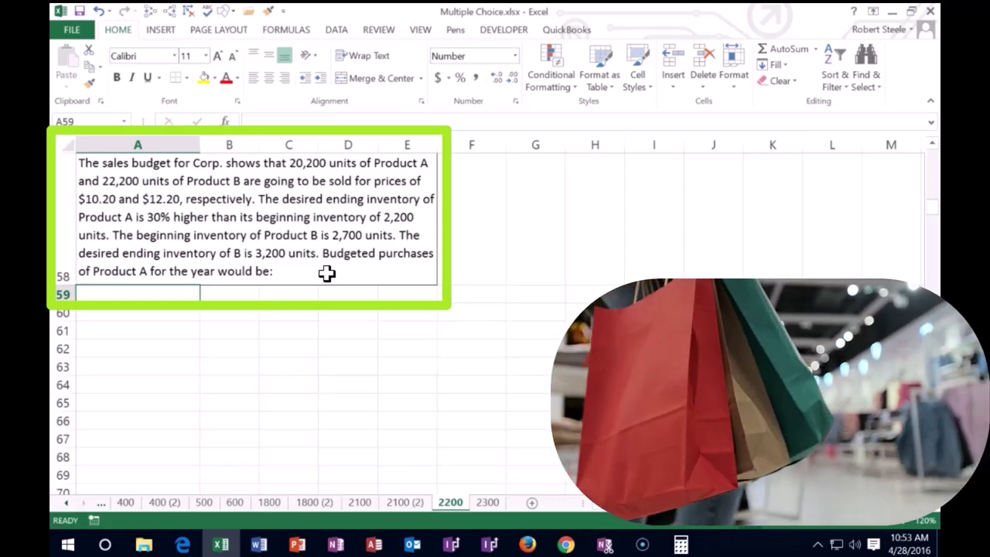
# Label A60 "Proj sales" and enter 20200 as Product A's projected unit sales in B60
pyautogui.click(168, 316)
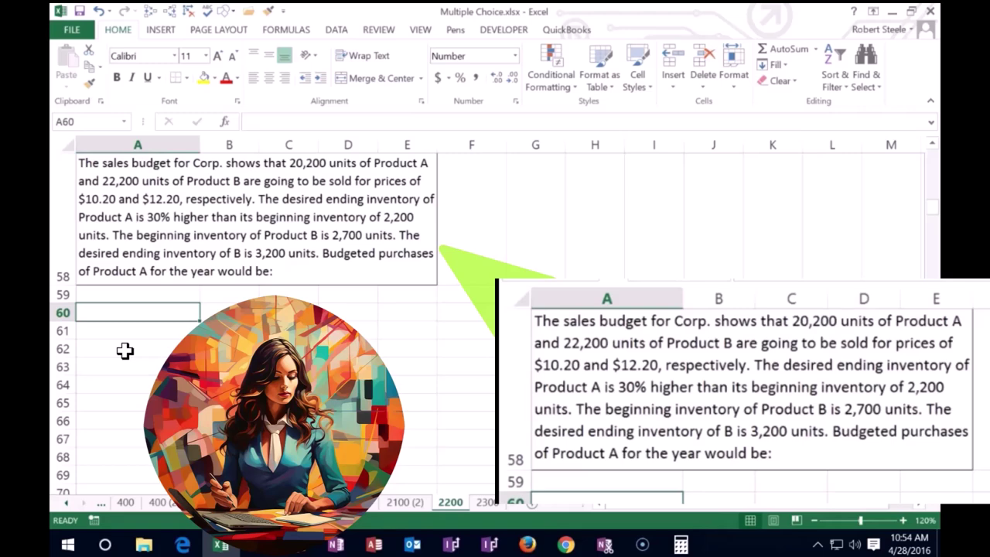
pyautogui.write('Proj')
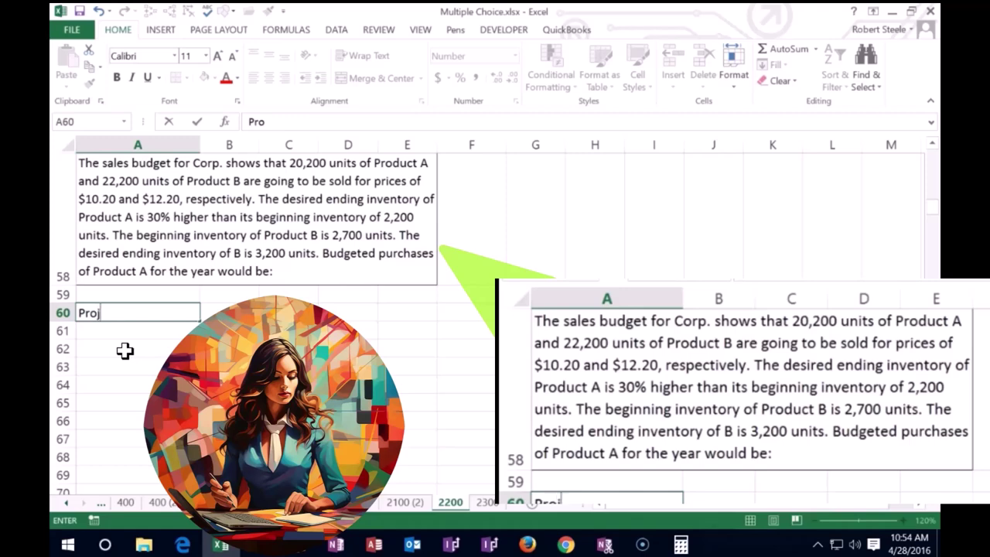
pyautogui.write(' sales')
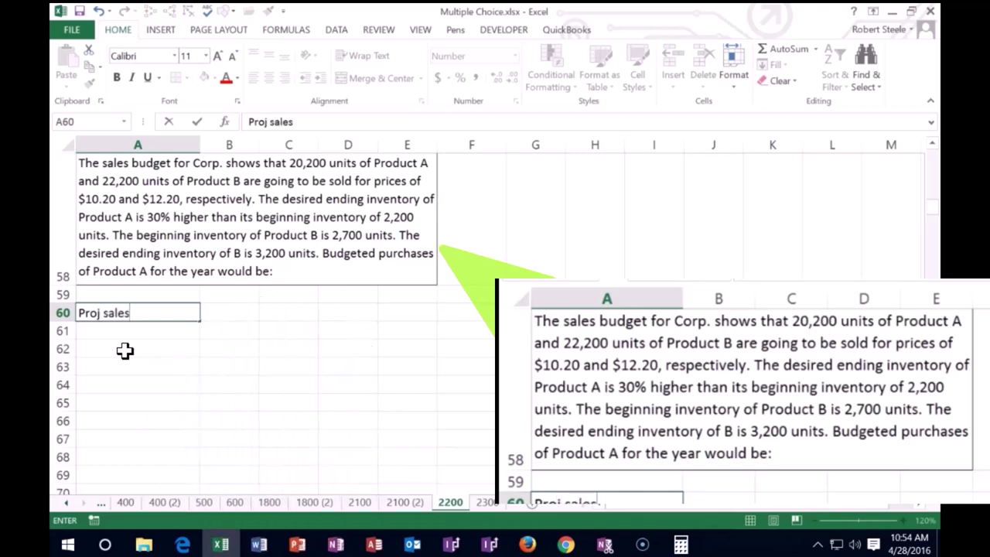
pyautogui.press('Tab')
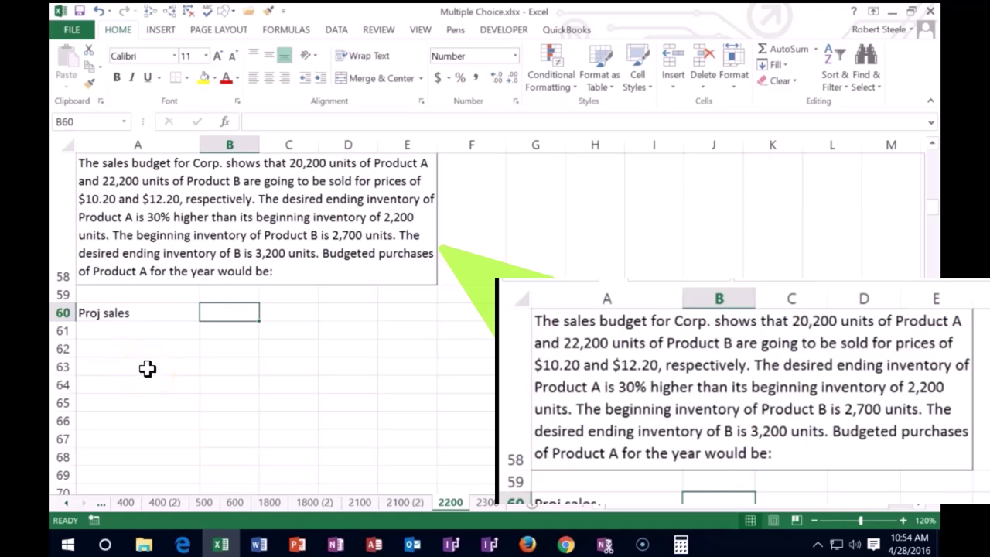
pyautogui.write('20200')
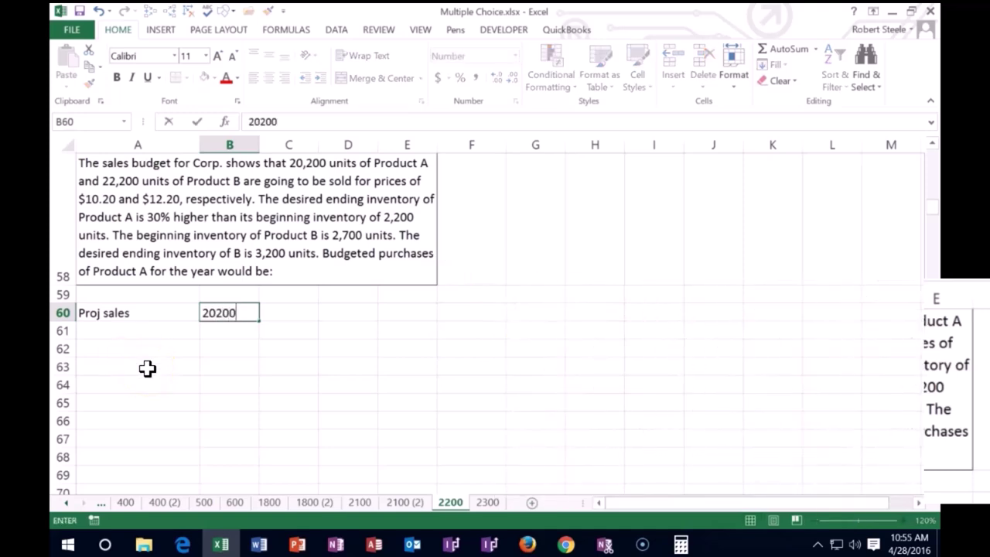
pyautogui.press('Return')
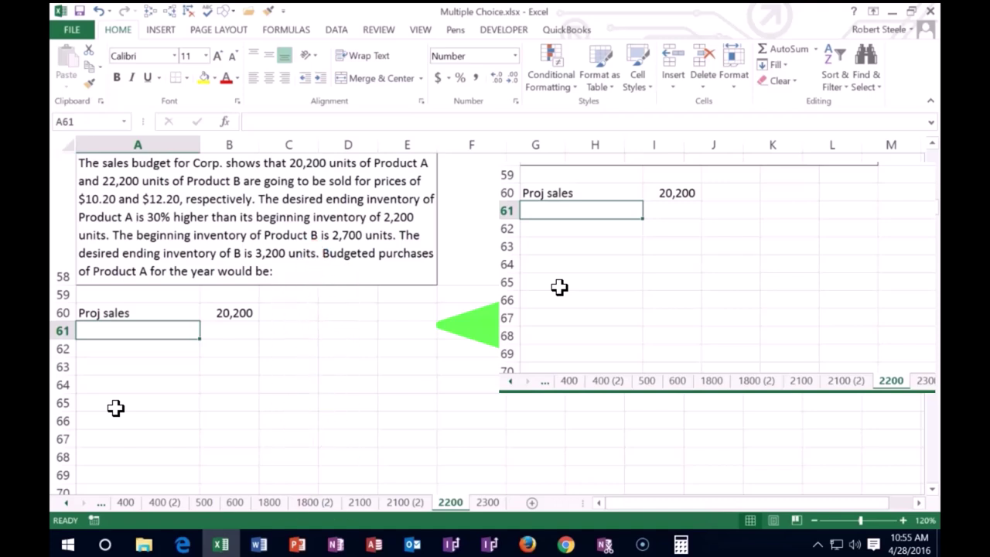
# Add the label "Des End inventory" in A61 under the projected sales label
pyautogui.write('Des End inventory')
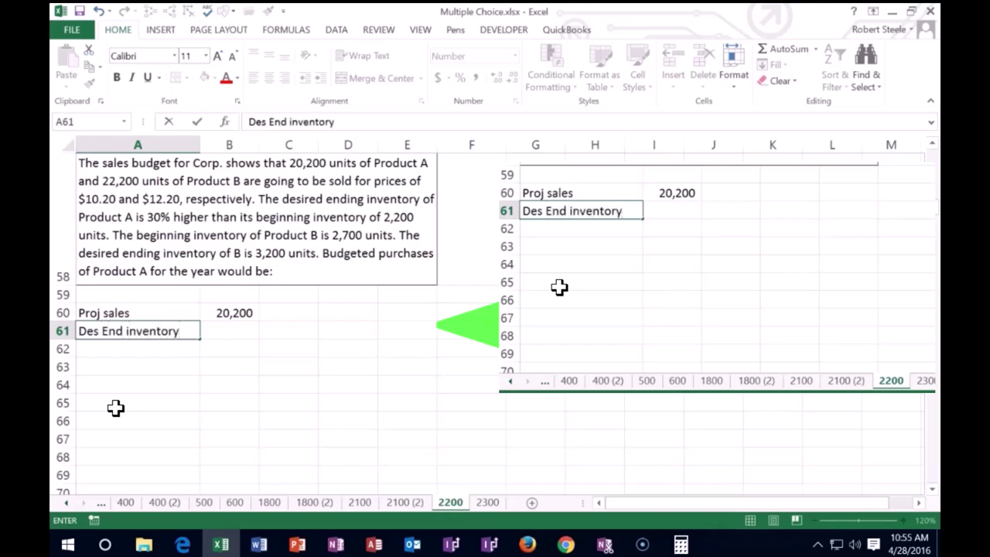
pyautogui.click(99, 453)
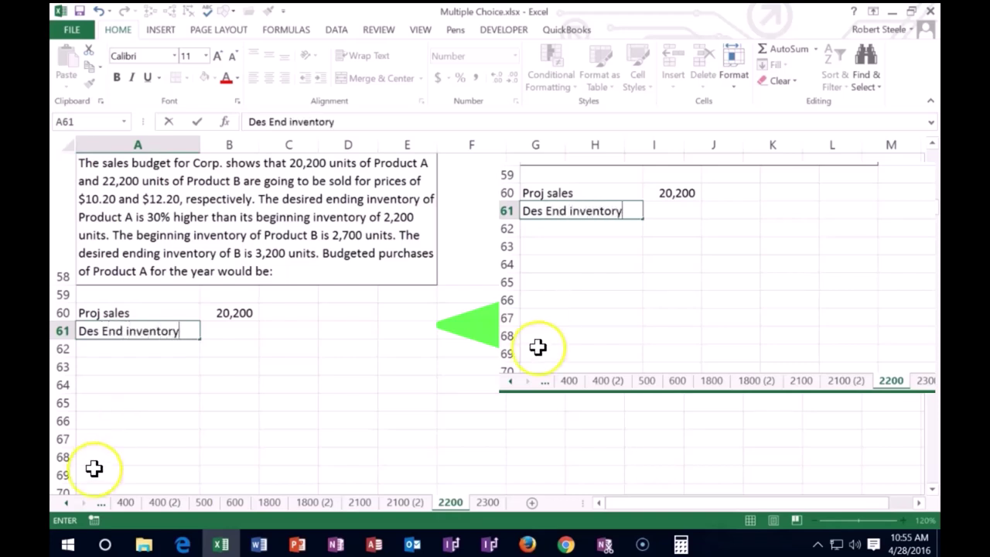
pyautogui.click(246, 418)
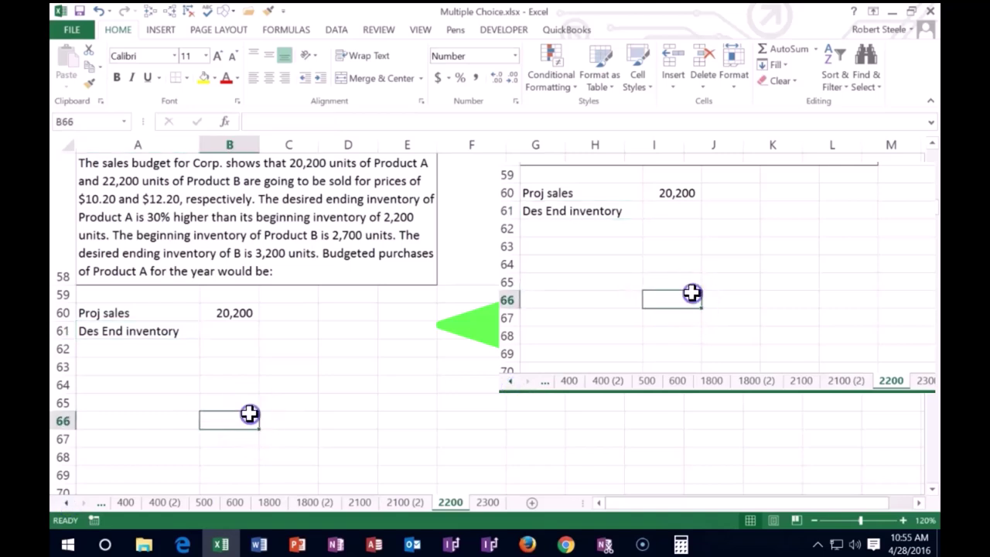
# Start a side calculation by labelling D60 "Beg" and entering 2200 as Product A's beginning inventory in E60
pyautogui.click(348, 308)
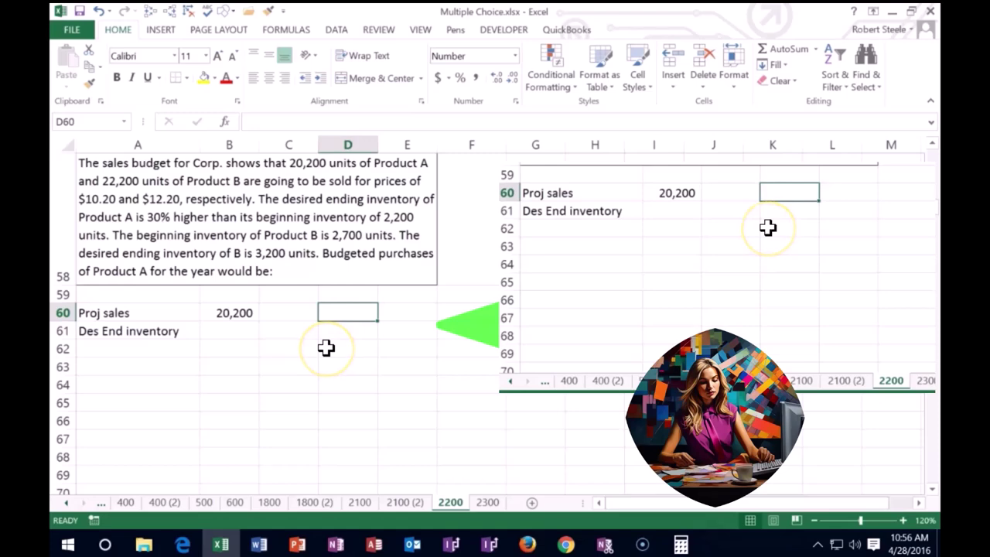
pyautogui.write('Beg')
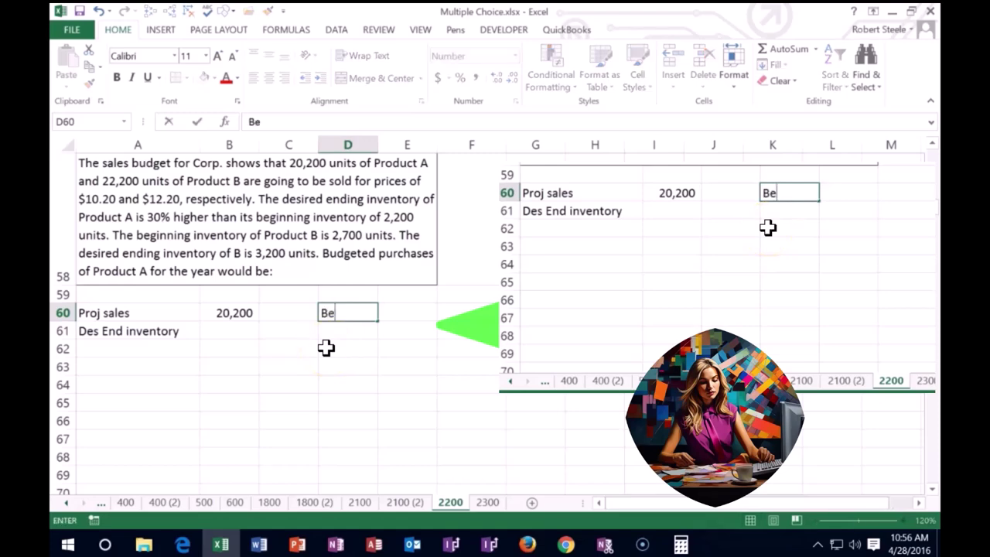
pyautogui.press('Tab')
pyautogui.write('2200')
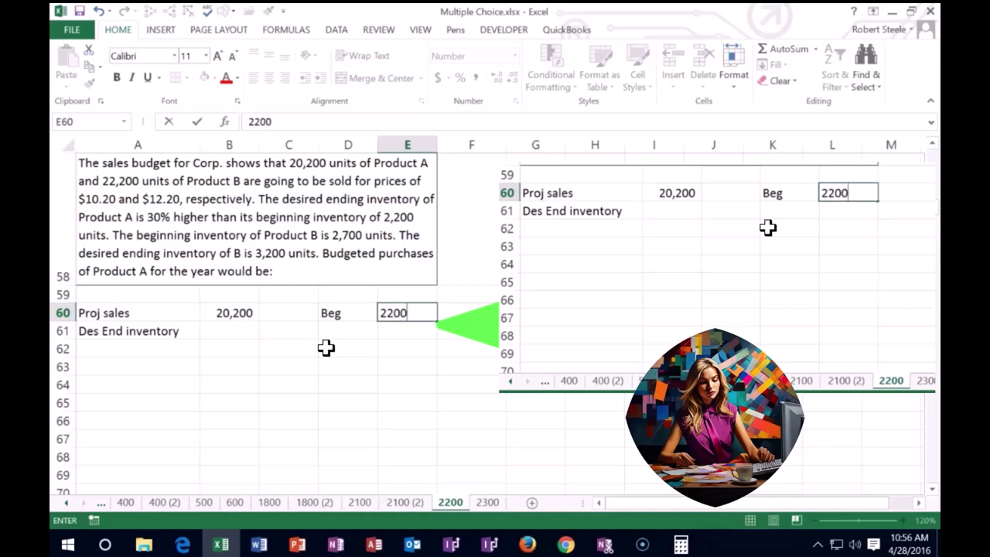
pyautogui.press('Return')
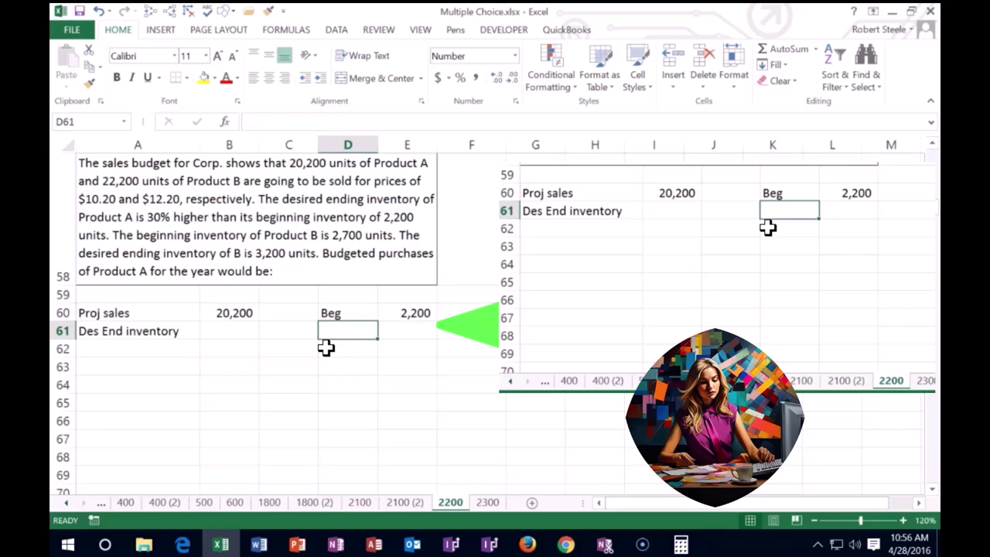
# Enter .3 as the inventory increase rate in E61 and format it as a percentage
pyautogui.press('Right')
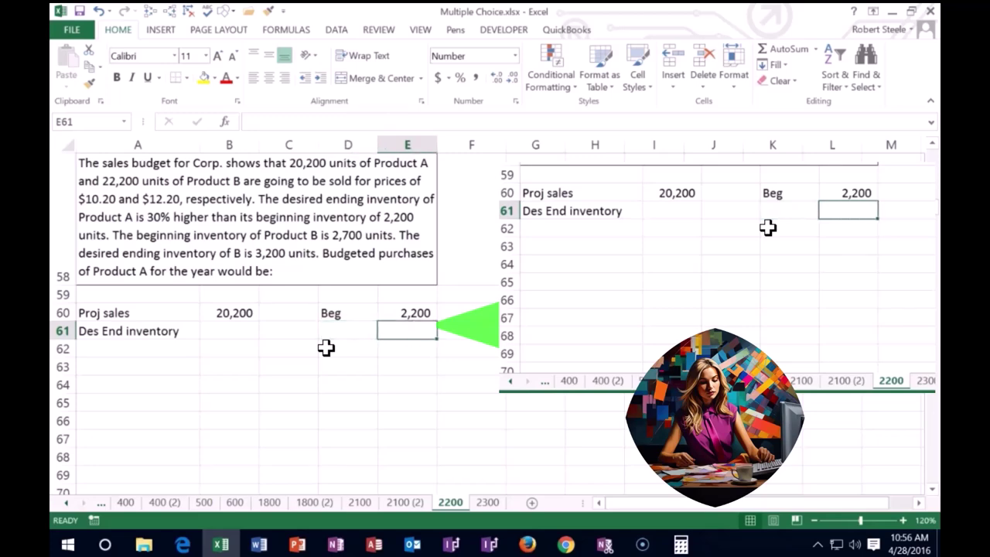
pyautogui.write('.3')
pyautogui.press('Return')
pyautogui.press('Up')
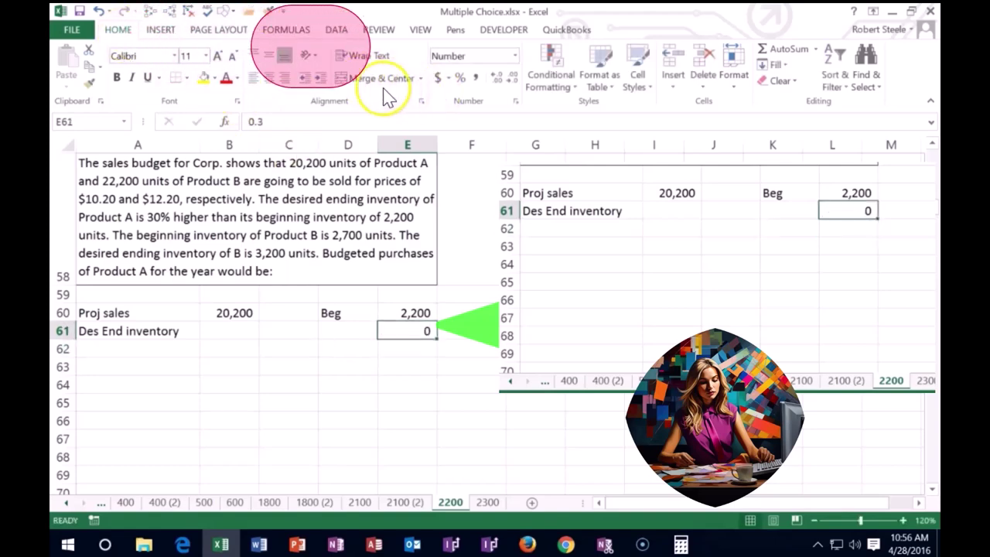
pyautogui.click(494, 78)
pyautogui.click(494, 78)
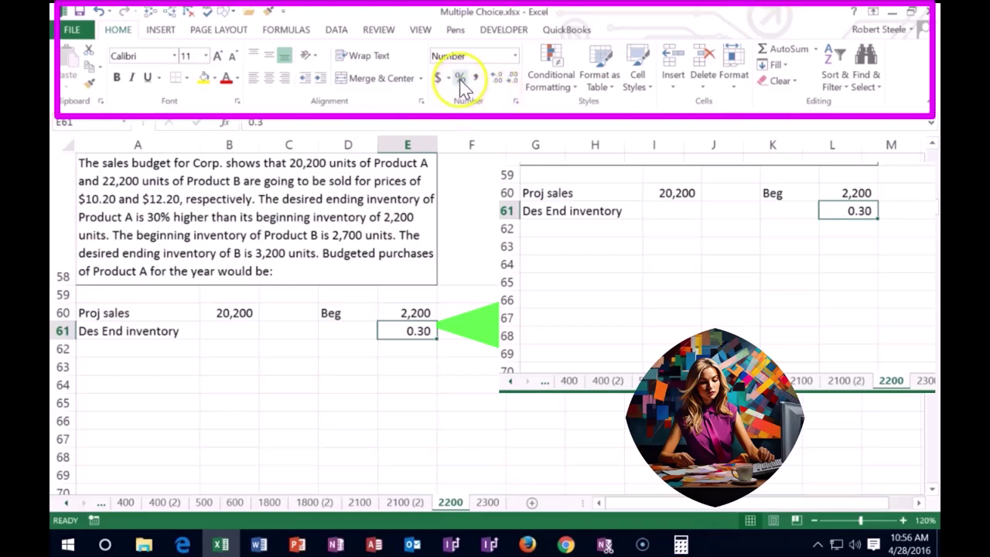
pyautogui.click(461, 79)
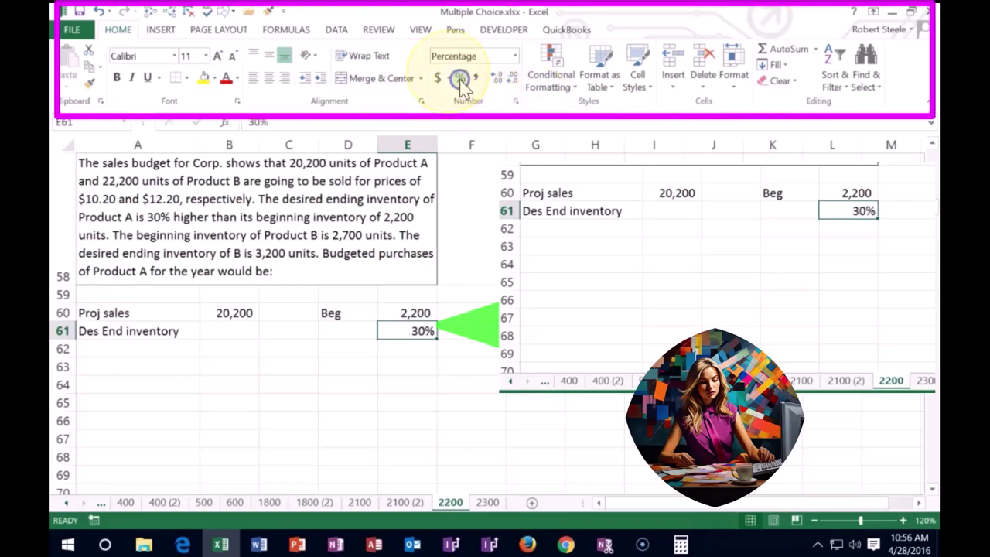
# Calculate the inventory increase in E62 by multiplying beginning inventory by the rate with the formula =E60*E61
pyautogui.click(417, 348)
pyautogui.write('=')
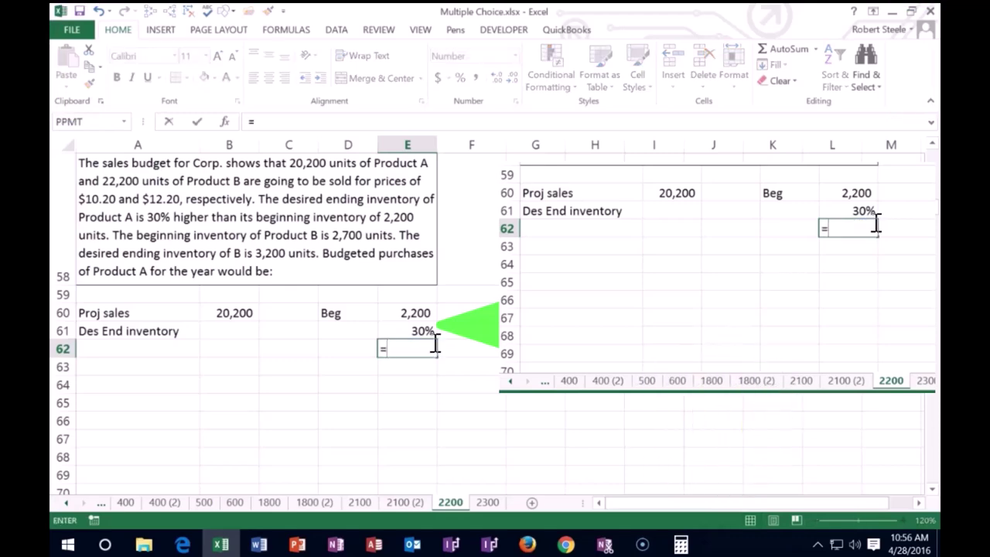
pyautogui.click(411, 313)
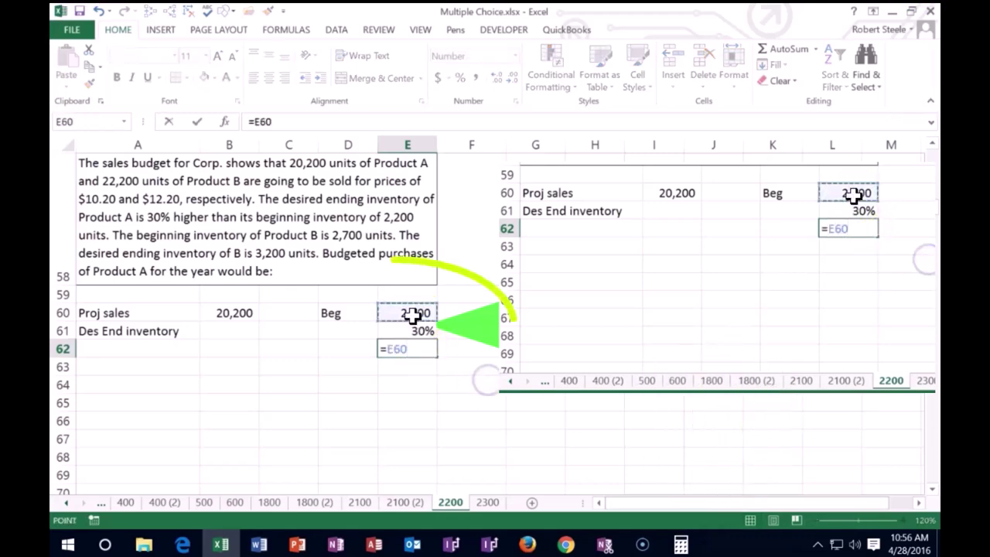
pyautogui.write('*')
pyautogui.click(422, 333)
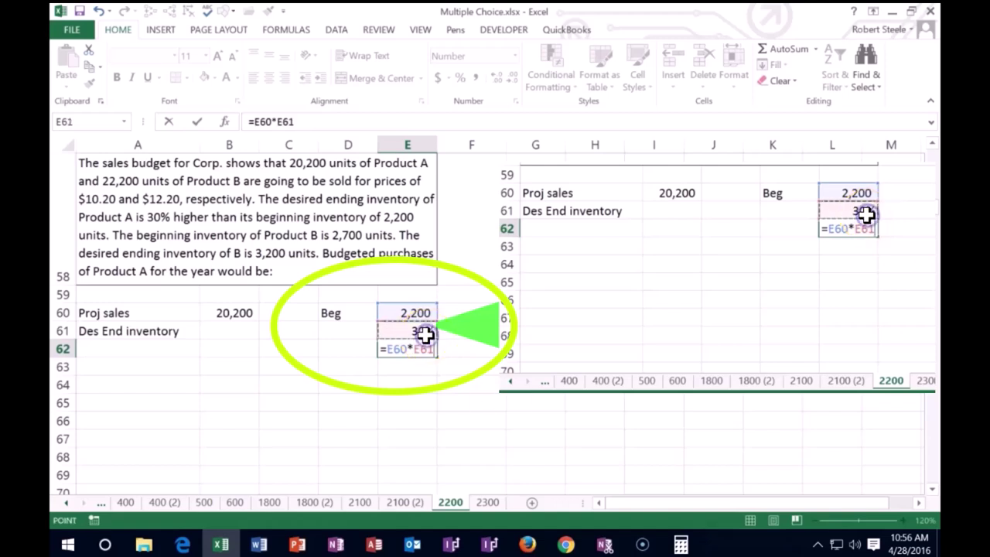
pyautogui.press('Return')
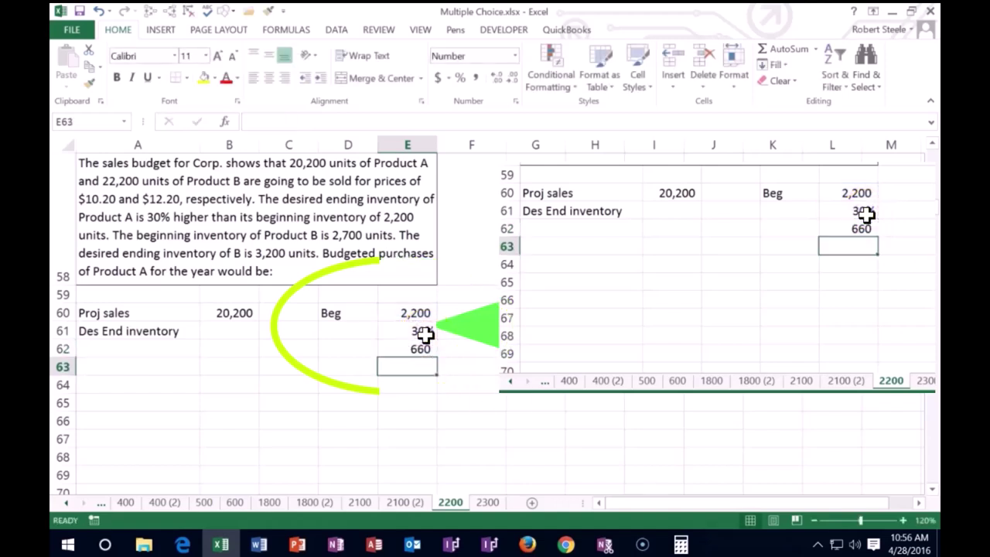
# Add a bottom border to the 30% rate in E61 to set it off from the calculated increase
pyautogui.press('Up')
pyautogui.press('Up')
pyautogui.click(176, 77)
pyautogui.click(360, 383)
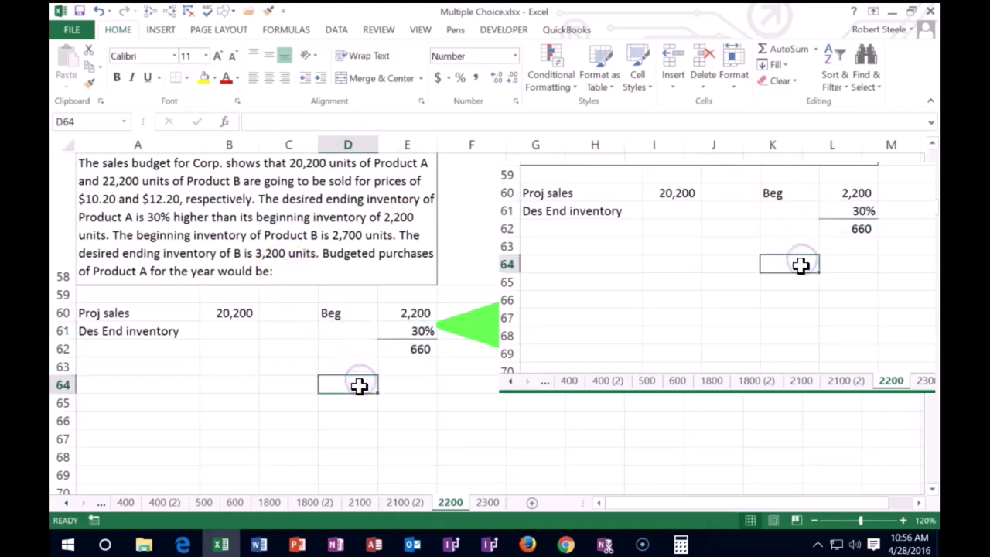
# Calculate the desired ending inventory in E64 by adding the increase to beginning inventory with the formula =E60+E62
pyautogui.click(401, 385)
pyautogui.write('=')
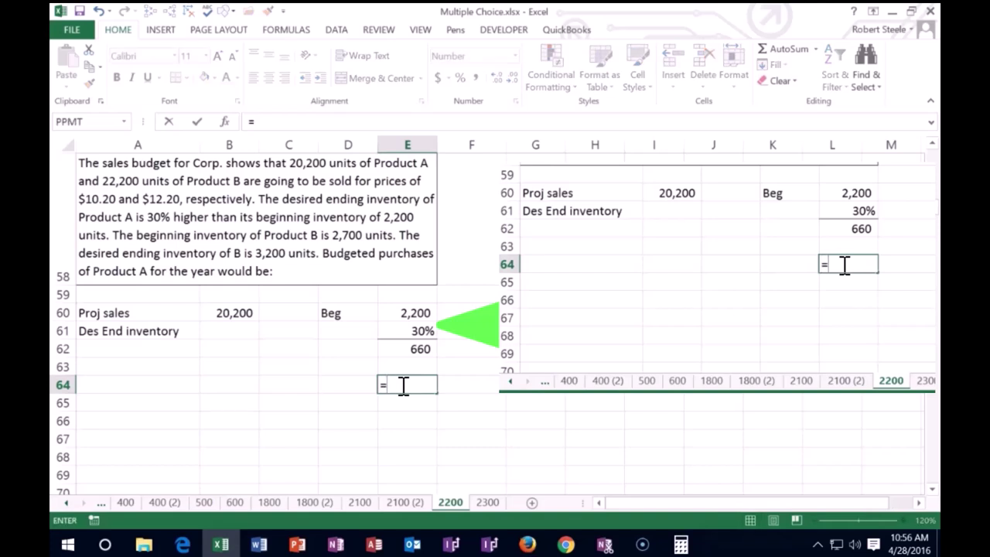
pyautogui.click(417, 313)
pyautogui.write('+')
pyautogui.click(411, 348)
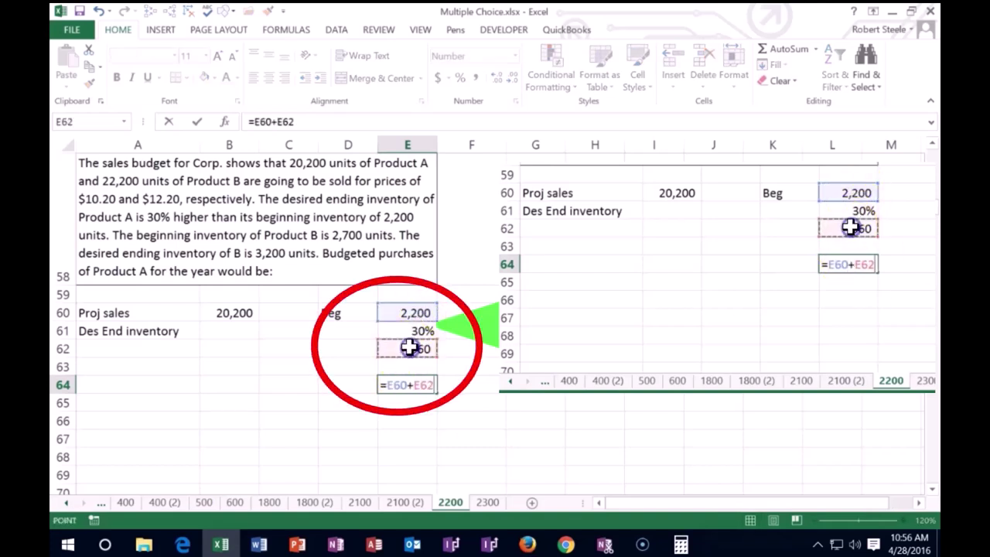
pyautogui.press('Return')
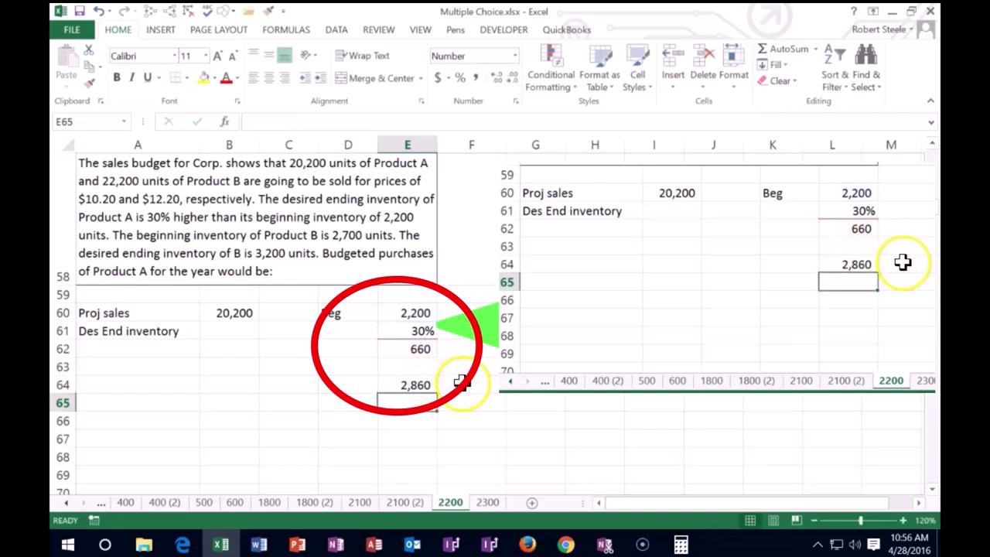
# Enter Product A's beginning inventory of 2,200 in G60 as the start of an alternative calculation
pyautogui.click(536, 312)
pyautogui.write('2,200')
pyautogui.press('Return')
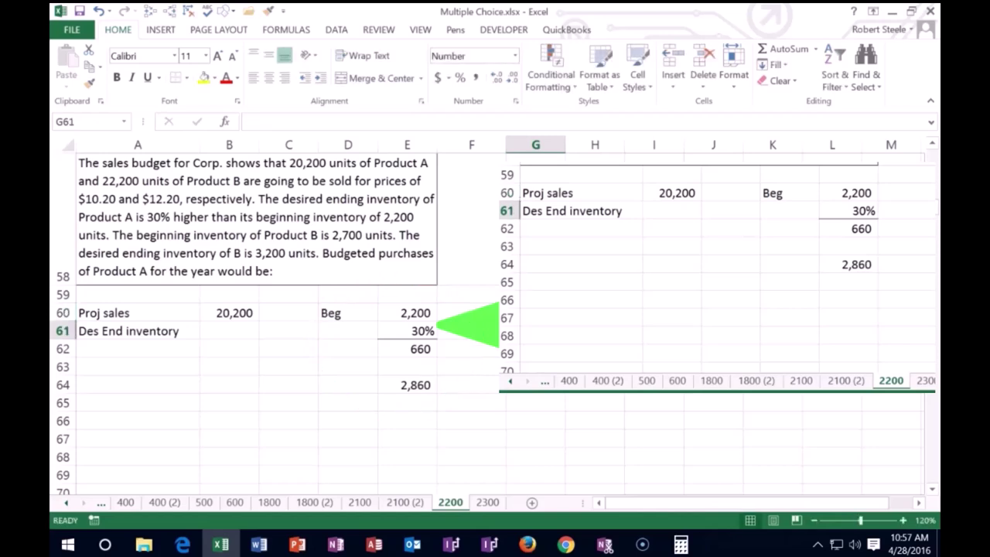
# Enter the 1.3 multiplier in G61 and format it as a percentage
pyautogui.write('1')
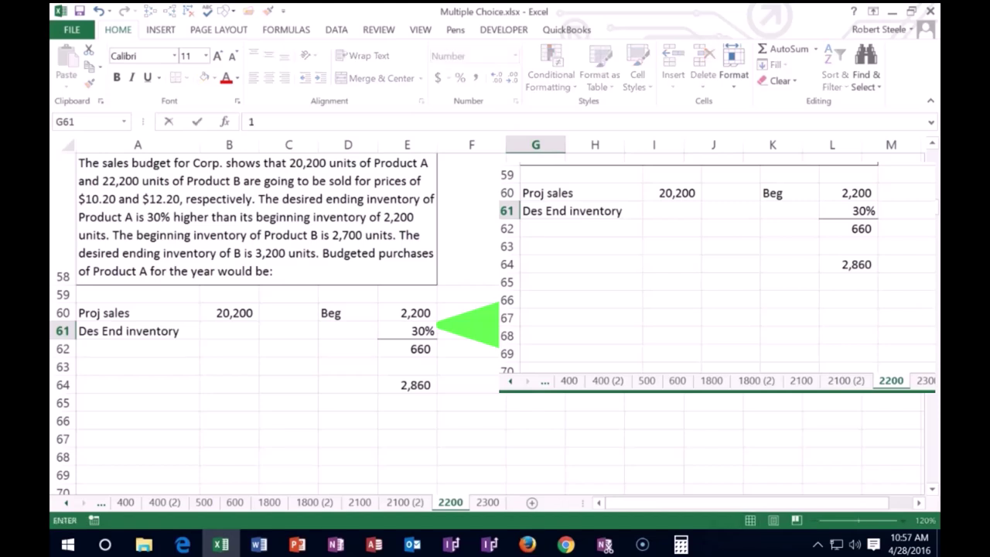
pyautogui.write('.3')
pyautogui.press('Return')
pyautogui.press('Up')
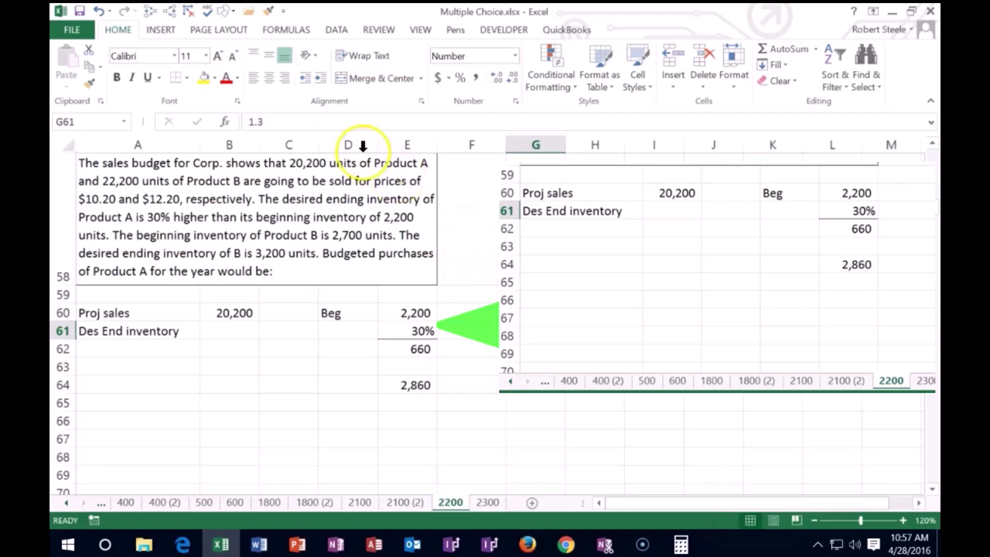
pyautogui.click(495, 78)
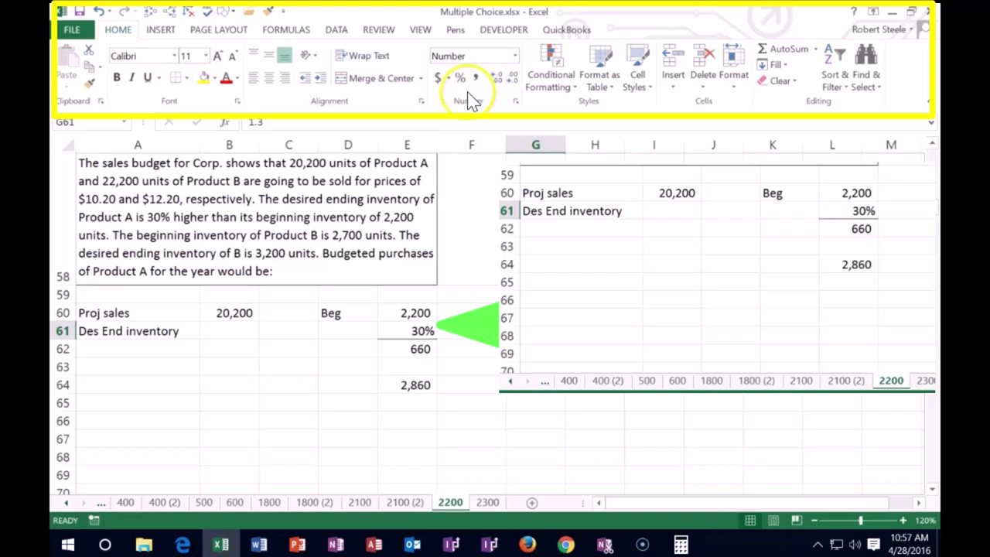
pyautogui.click(460, 78)
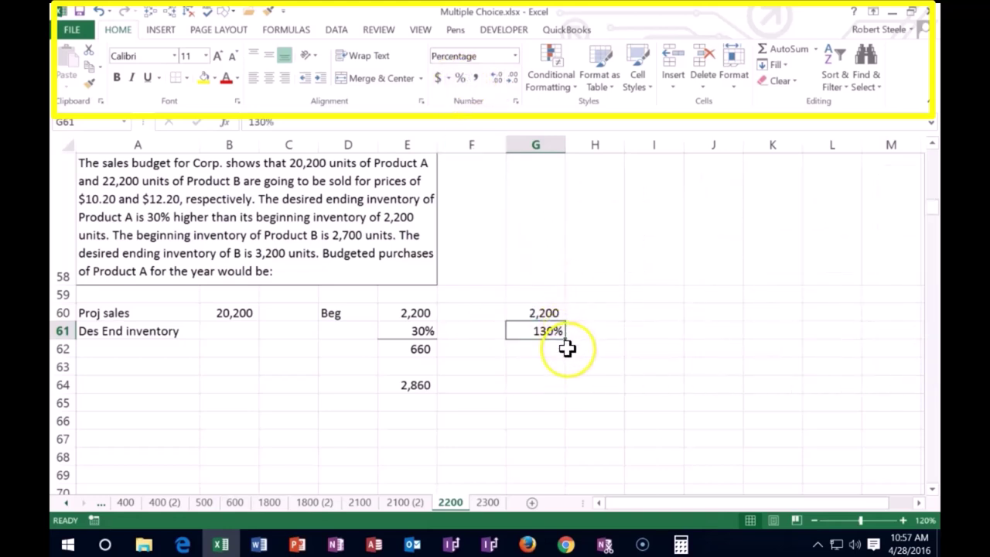
# Calculate the desired ending inventory in G64 by multiplying beginning inventory by the percentage with the formula =G60*G61
pyautogui.click(547, 385)
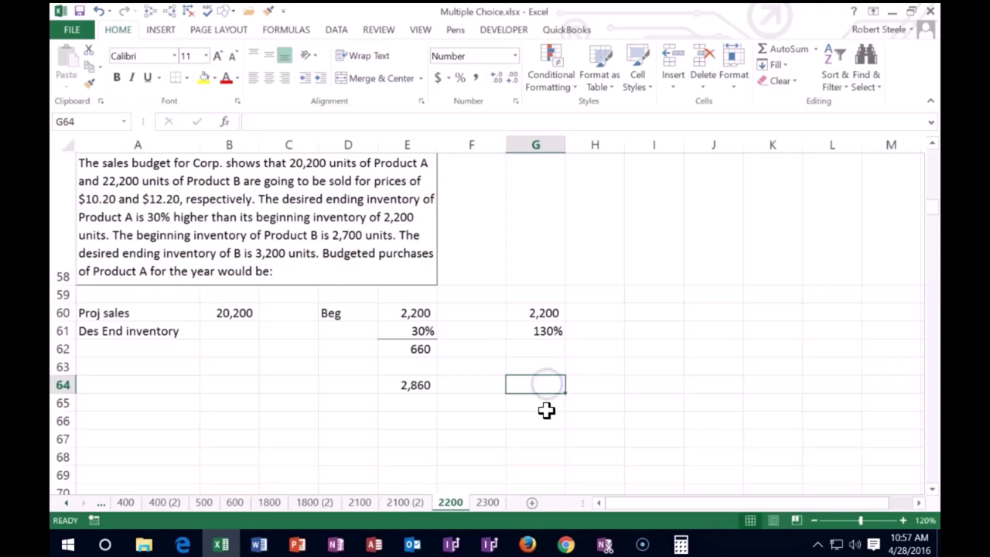
pyautogui.write('=')
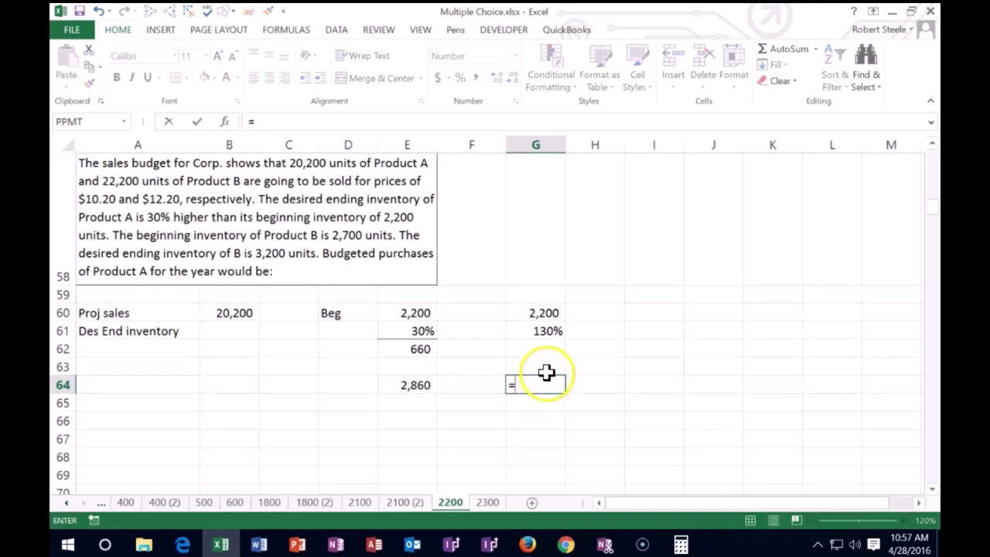
pyautogui.click(534, 312)
pyautogui.write('*')
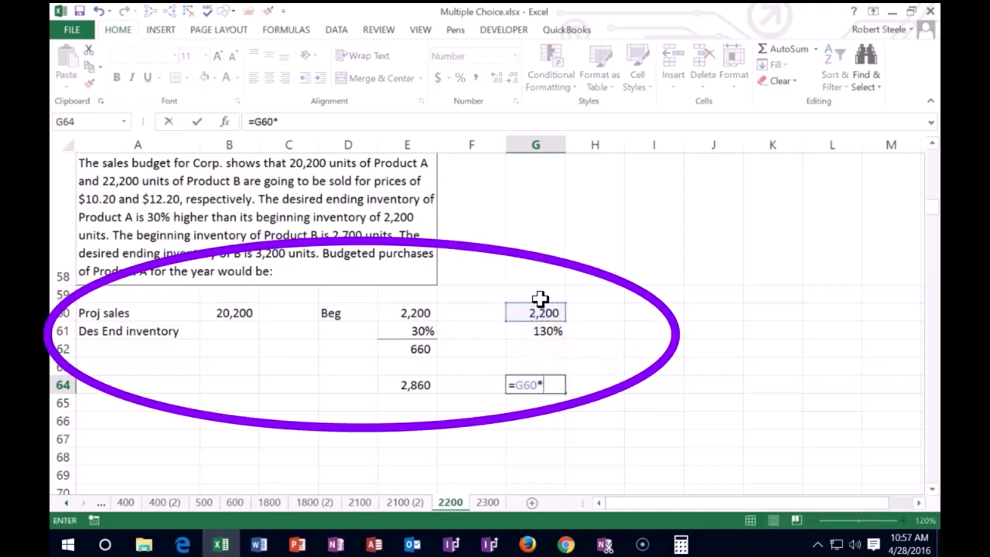
pyautogui.click(530, 330)
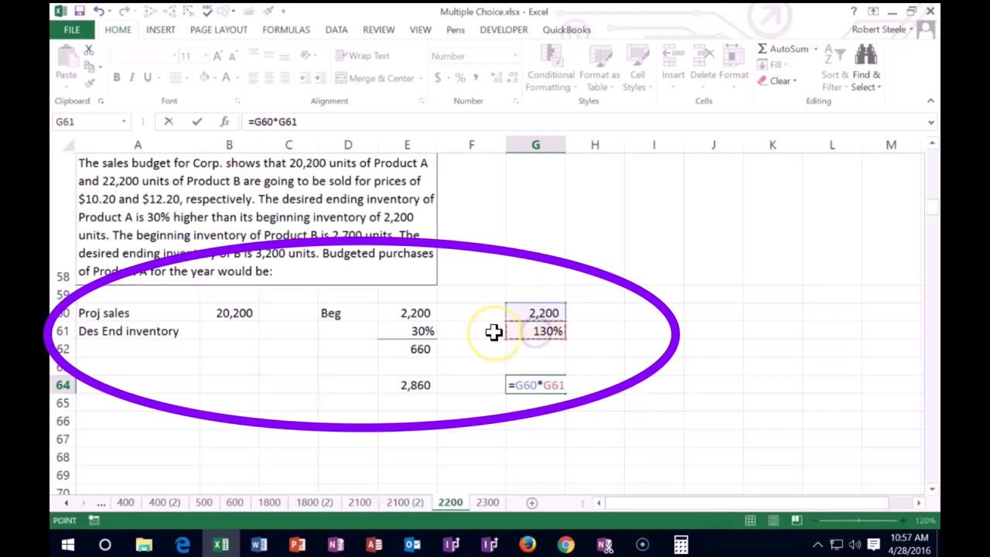
pyautogui.press('Return')
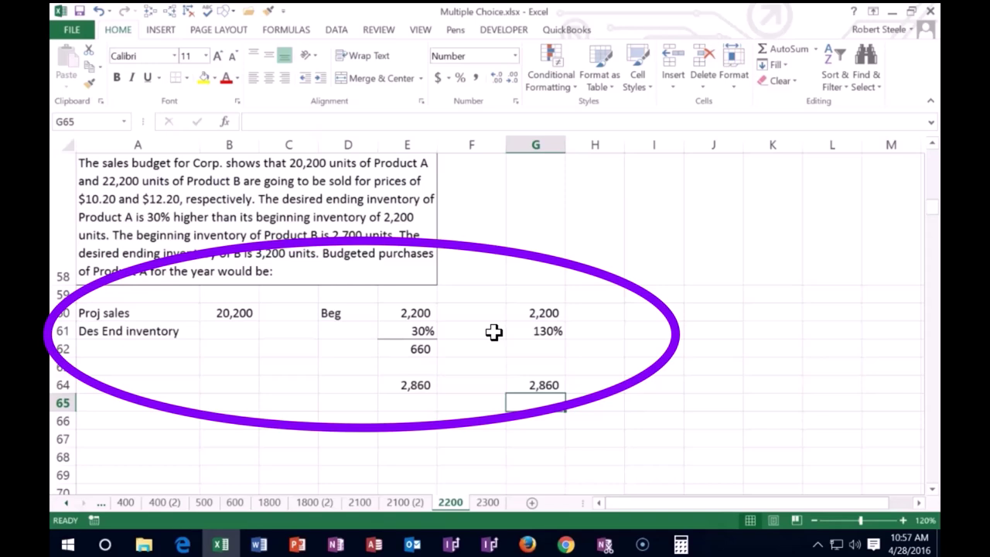
# Calculate Product A's desired ending inventory in B61 with the formula =2200*1.3
pyautogui.click(240, 329)
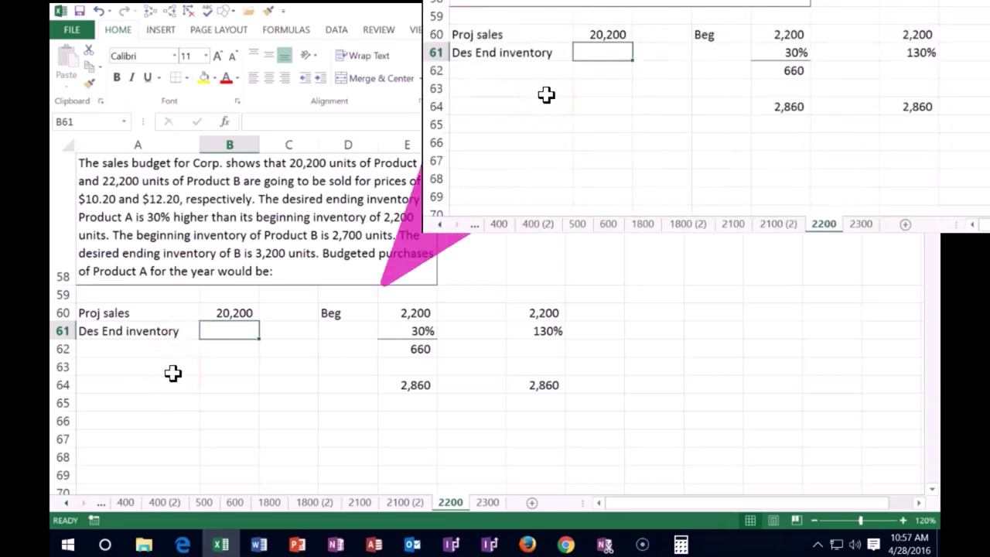
pyautogui.write('=')
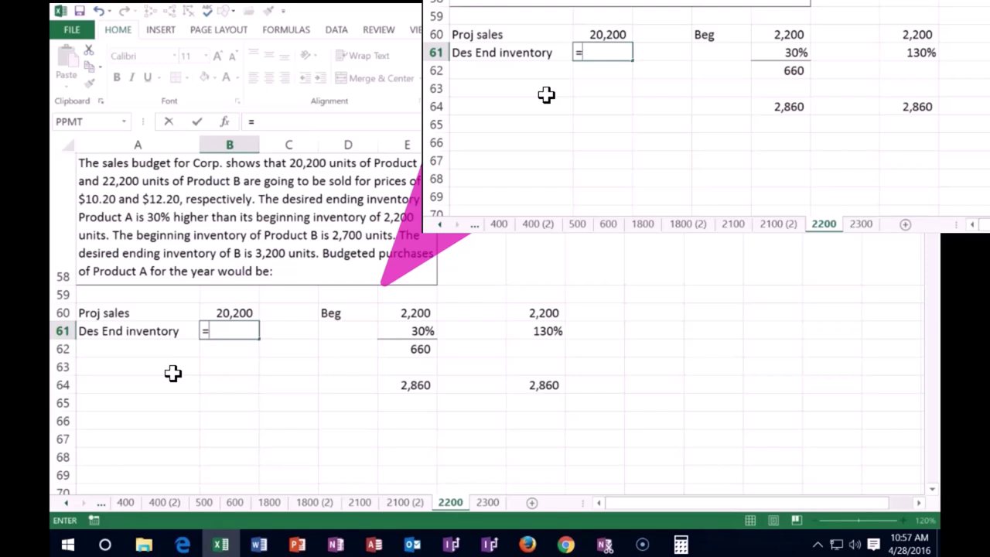
pyautogui.write('22')
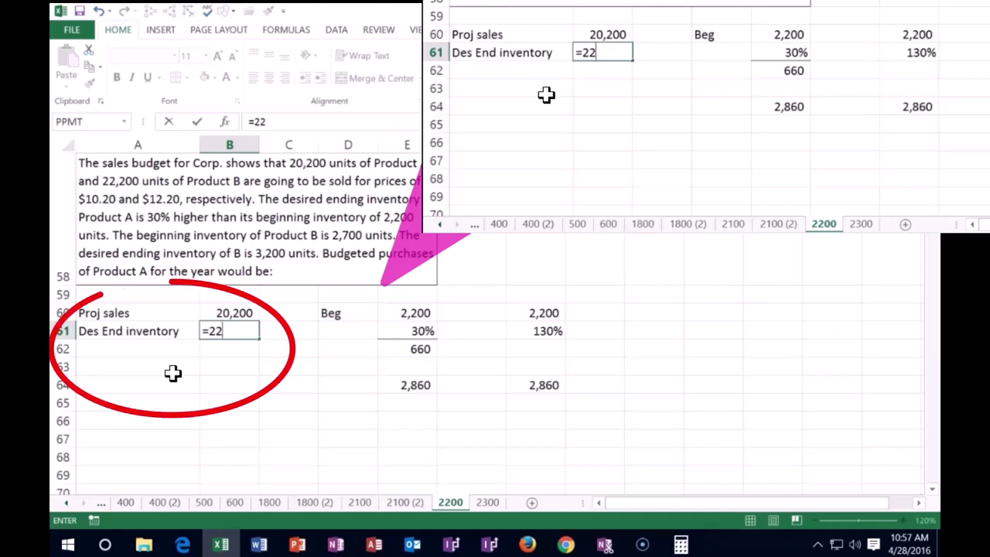
pyautogui.write('00*1.3')
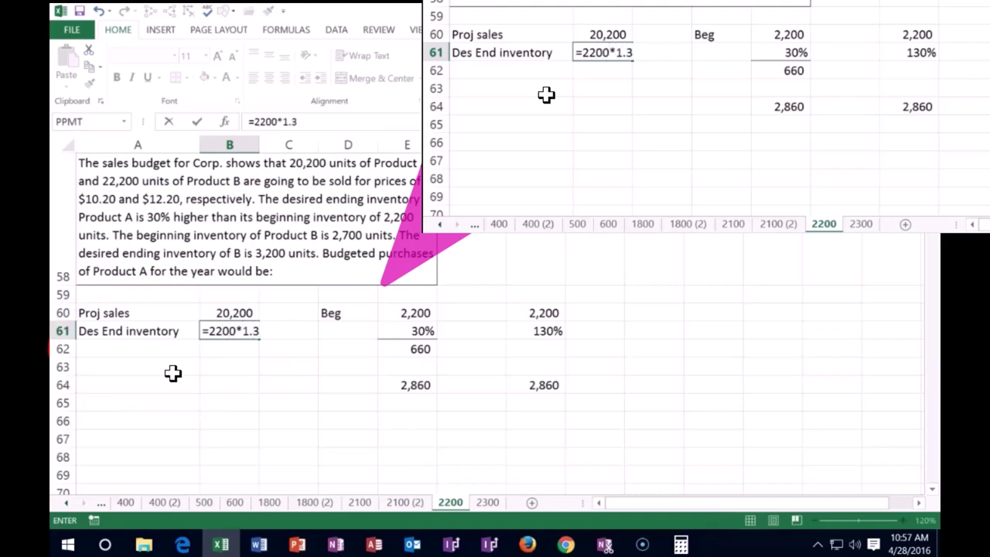
pyautogui.press('Return')
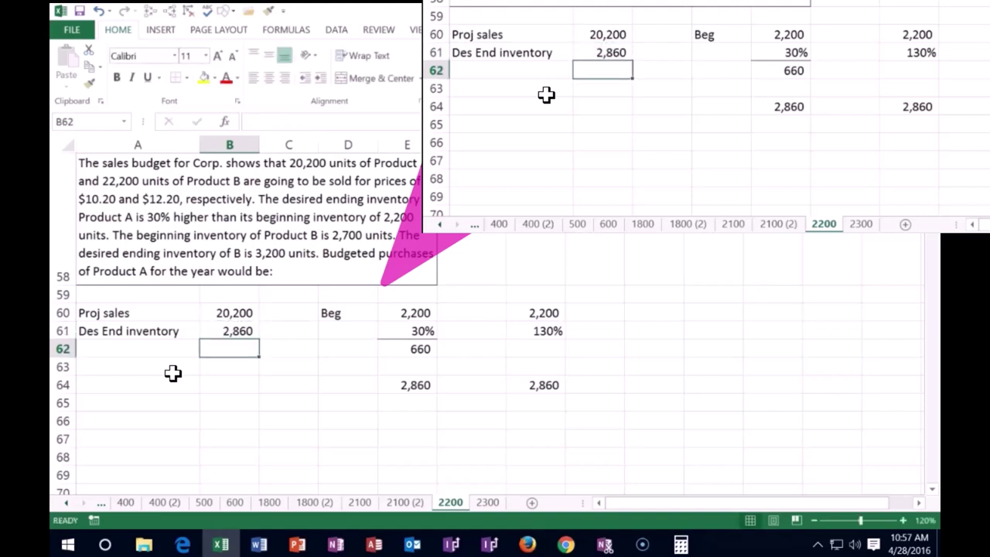
# Label A62 "Beg" and enter the beginning inventory as -2200 in B62
pyautogui.press('Left')
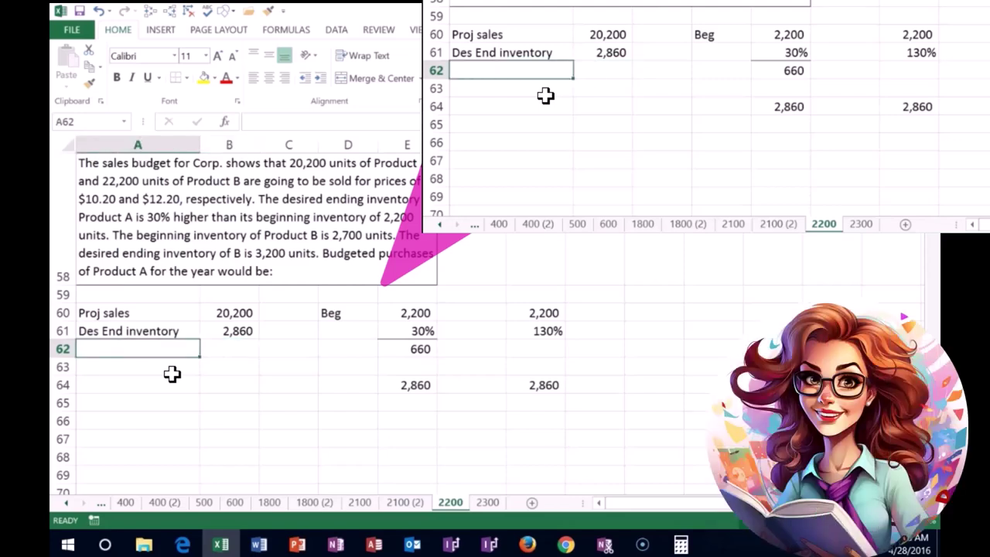
pyautogui.write('Beg')
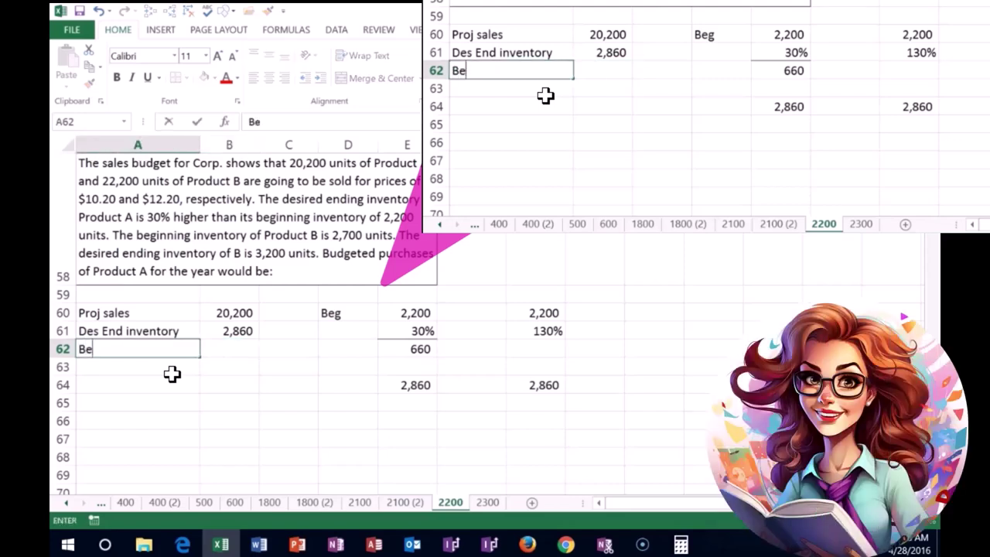
pyautogui.press('Return')
pyautogui.press('Up')
pyautogui.press('Right')
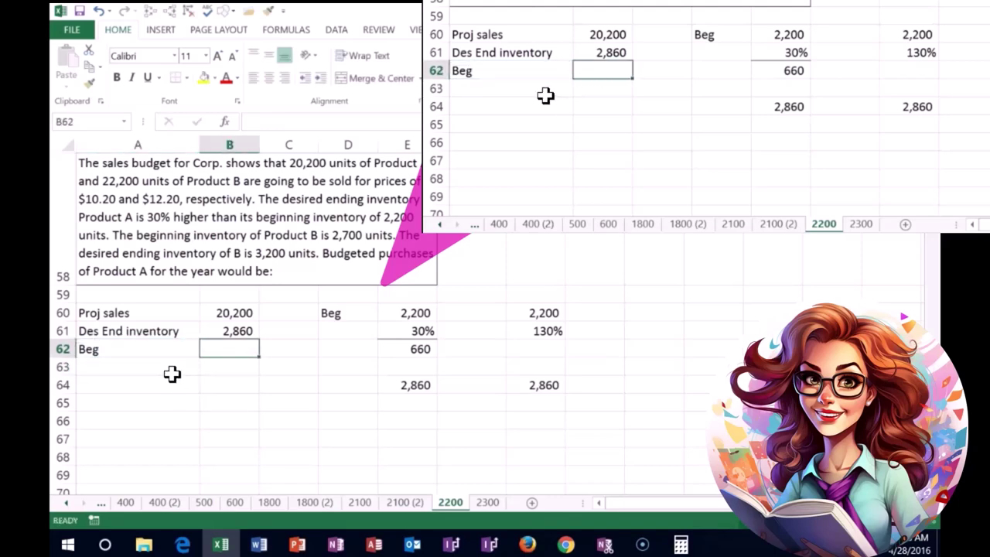
pyautogui.click(214, 313)
pyautogui.moveTo(212, 312); pyautogui.dragTo(217, 331)
pyautogui.click(216, 349)
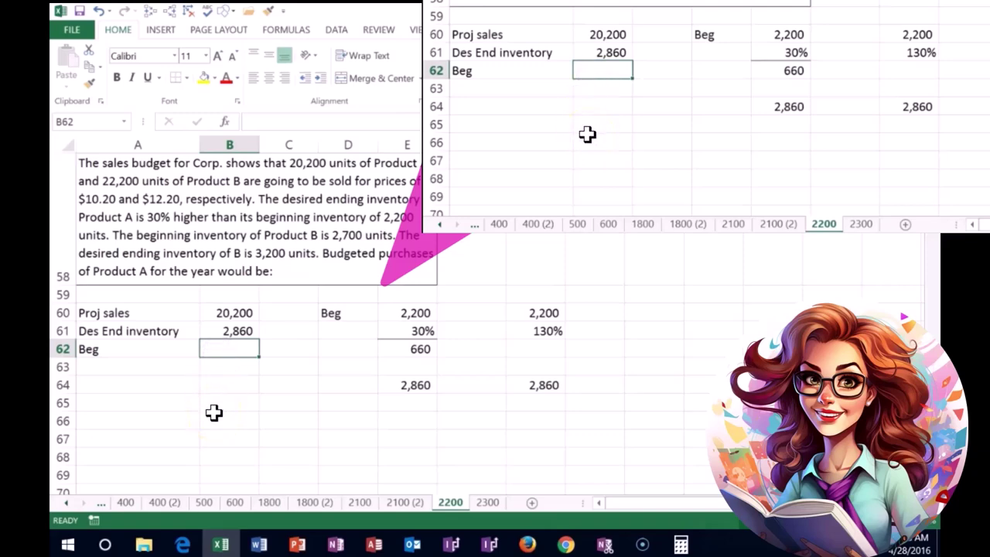
pyautogui.write('-')
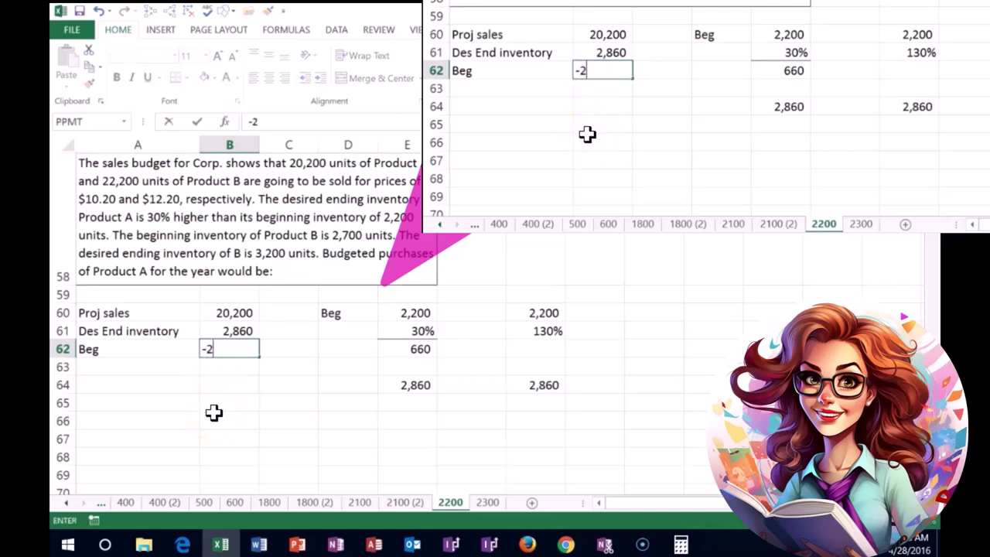
pyautogui.write('2200')
pyautogui.press('Return')
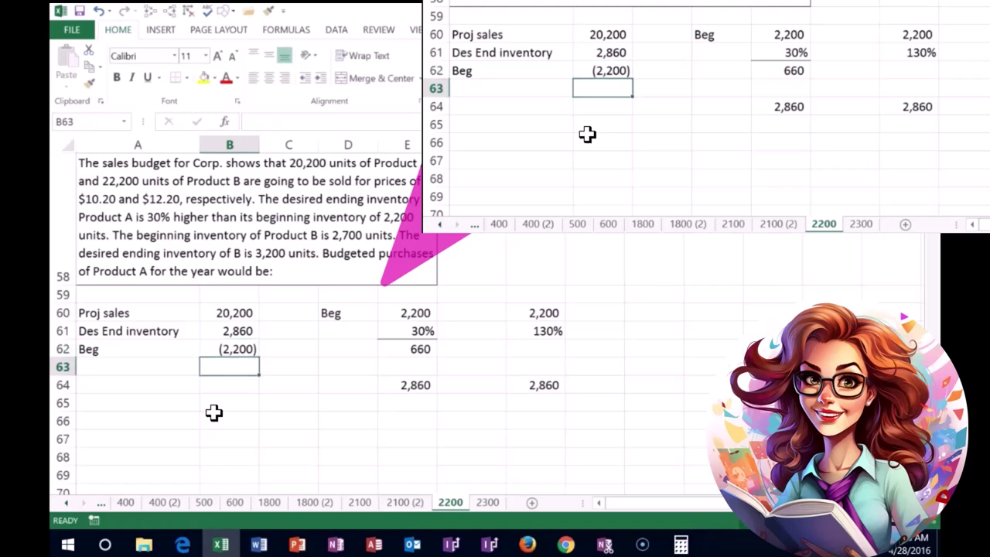
# Total projected sales, desired ending inventory and beginning inventory in B63 by summing B60:B62
pyautogui.write('=Su,m')
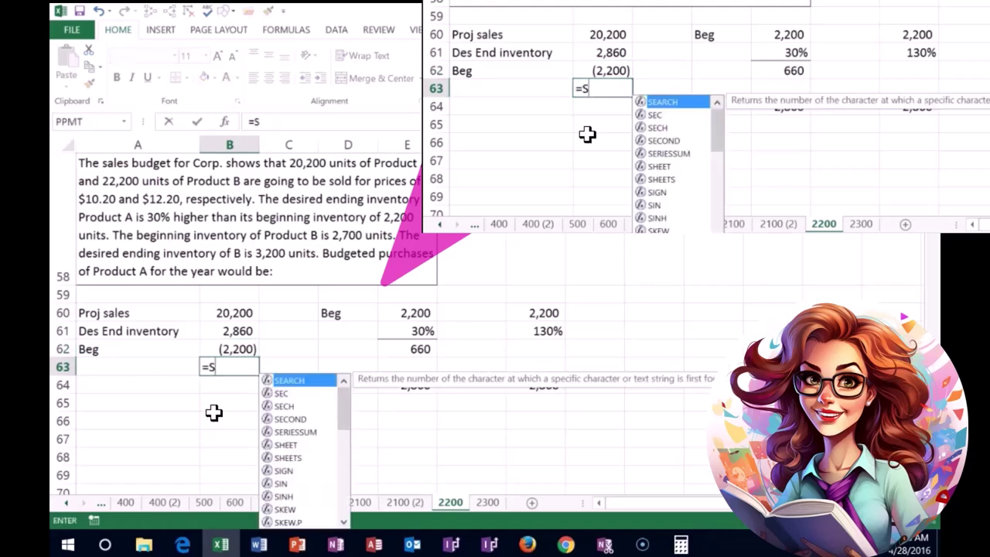
pyautogui.press('BackSpace')
pyautogui.press('BackSpace')
pyautogui.write('m(')
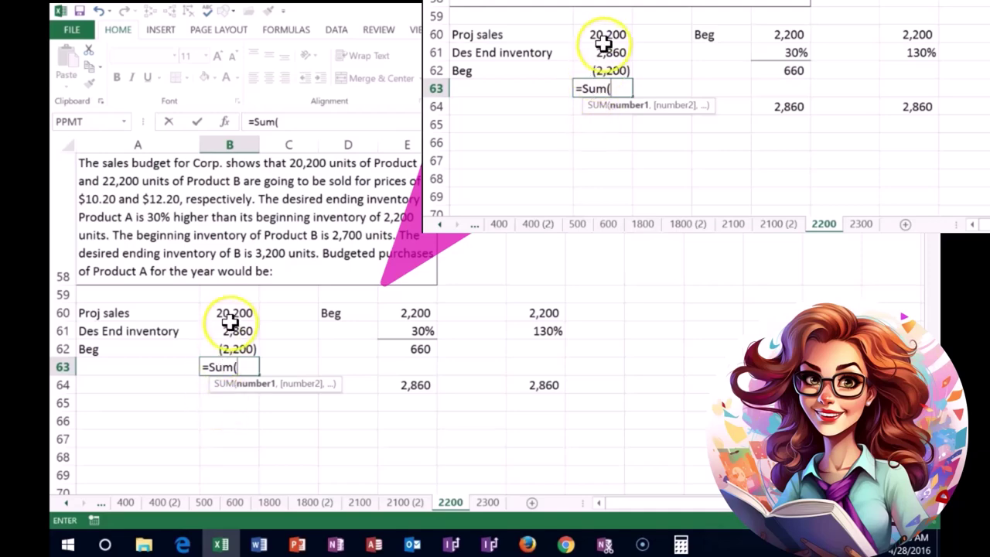
pyautogui.moveTo(232, 314); pyautogui.dragTo(230, 347)
pyautogui.press('Return')
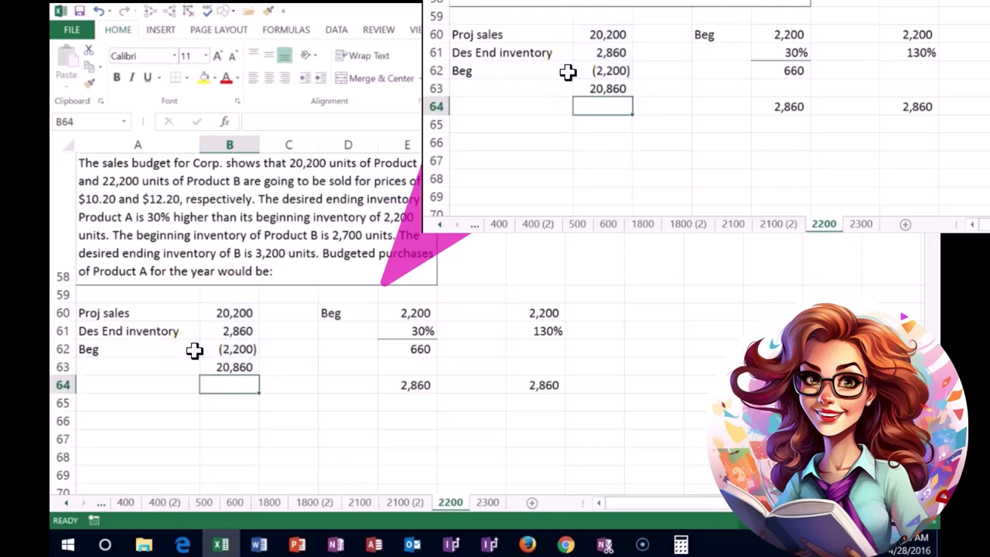
# Switch to the Calculator and compute 20200 + 2860 - 2200 to check the budgeted purchases
pyautogui.click(681, 545)
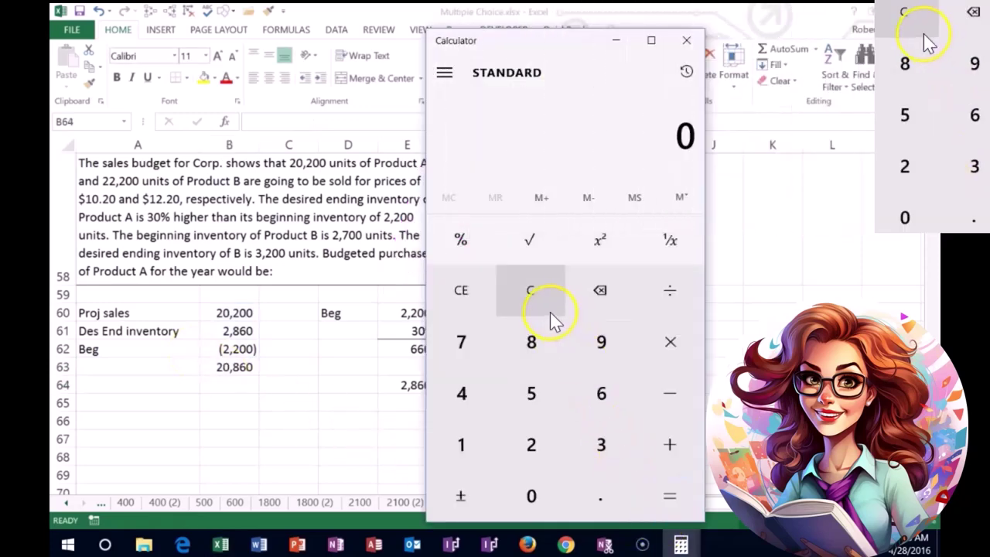
pyautogui.moveTo(534, 43); pyautogui.dragTo(428, 29)
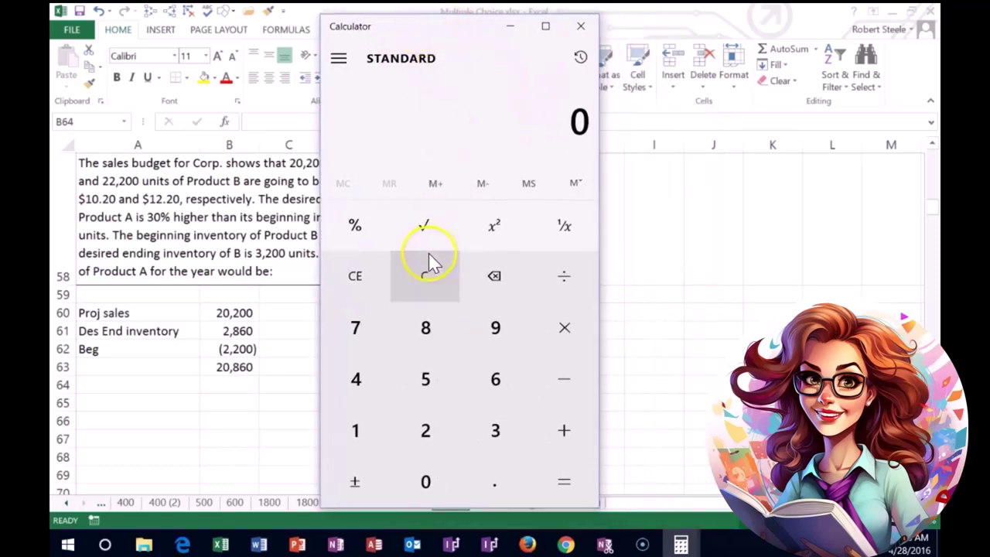
pyautogui.write('20200+')
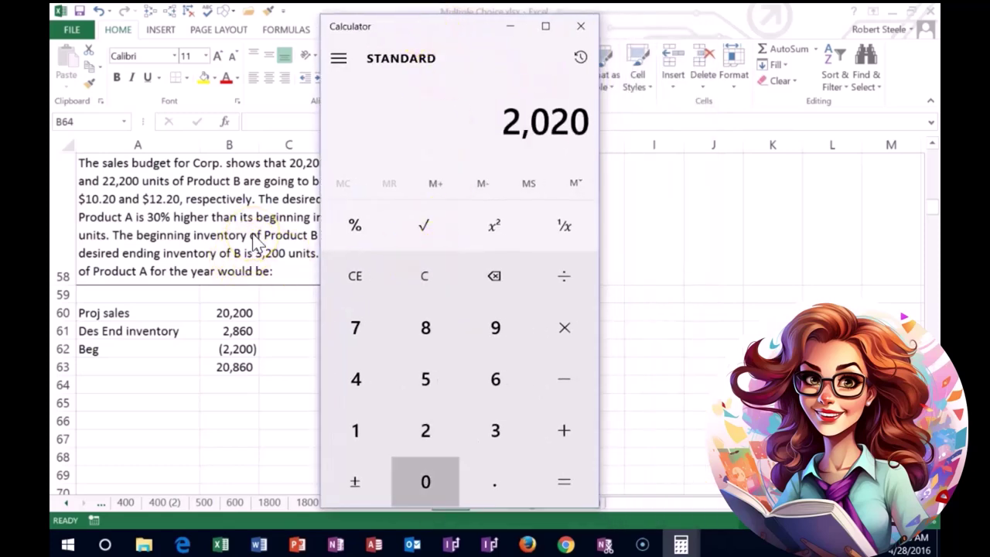
pyautogui.write('2860-22')
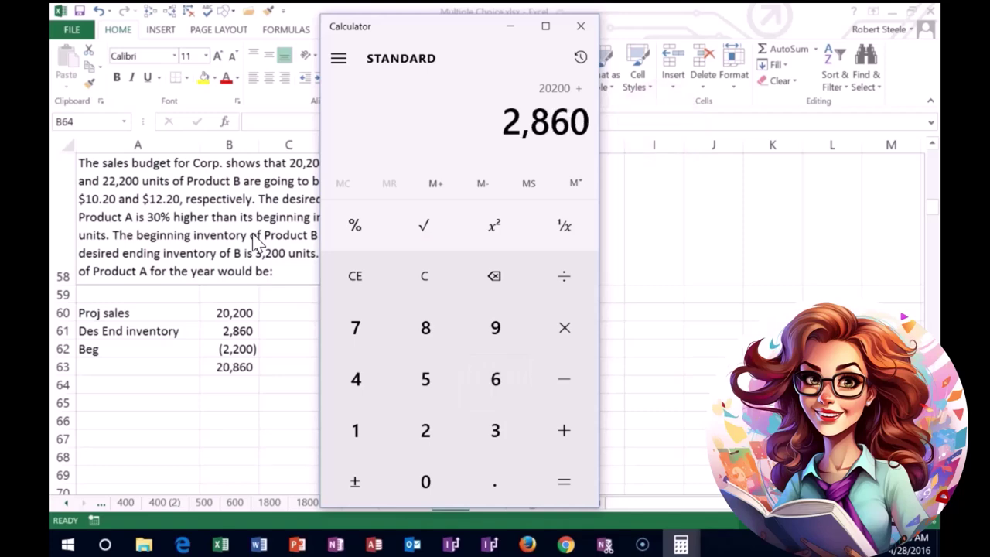
pyautogui.write('00=')
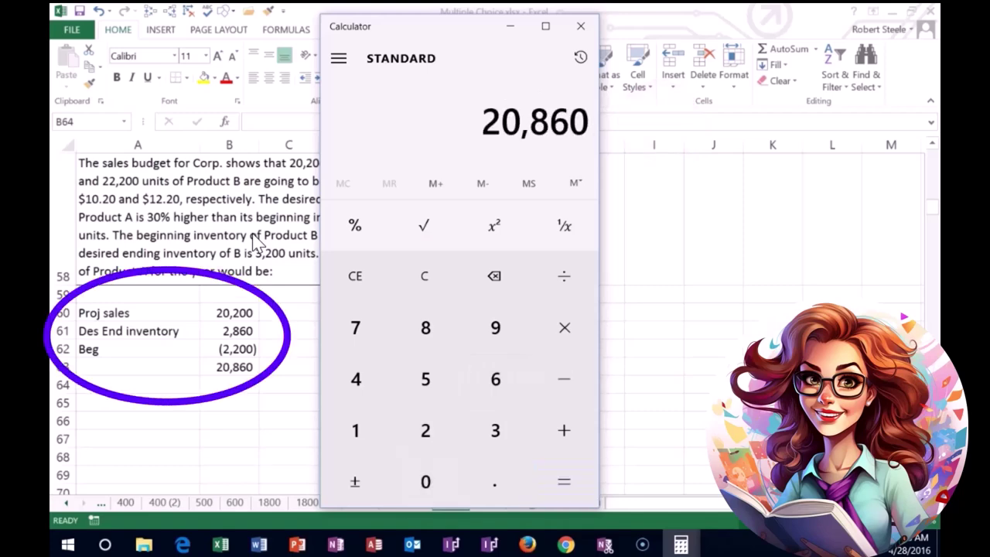